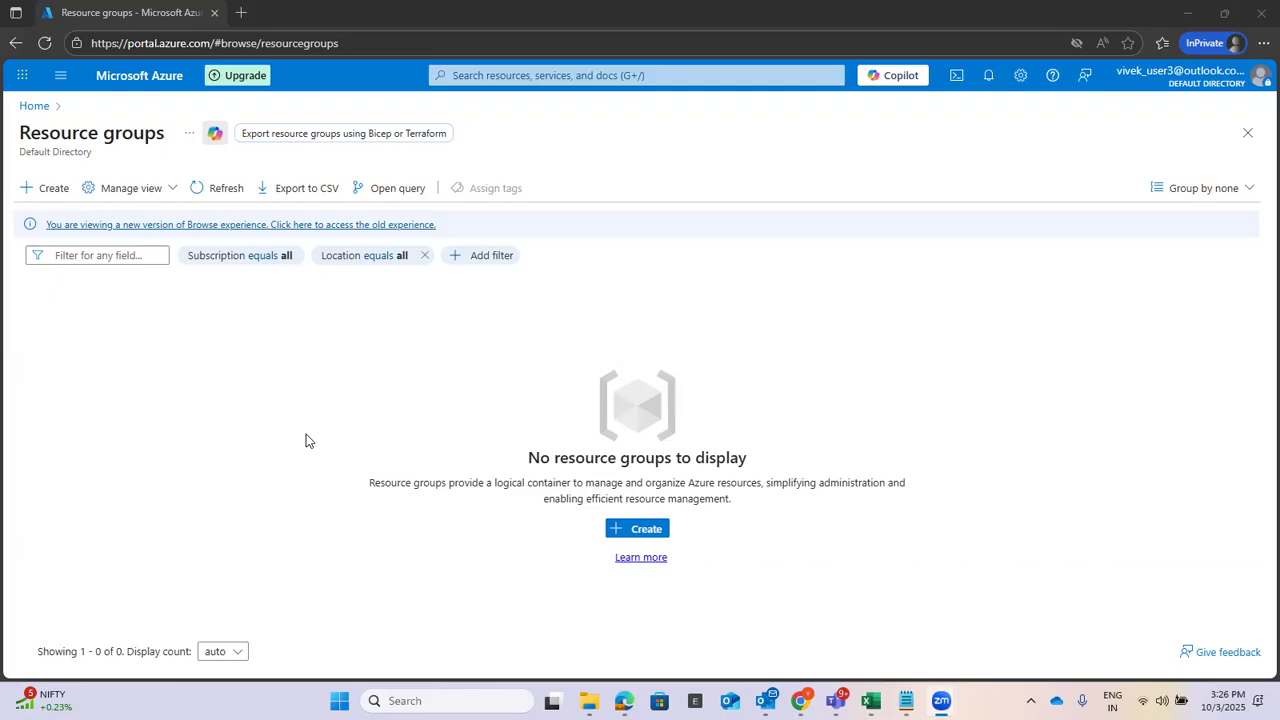
# Maximize the untitled Notepad window and type the heading 'Lab :'.
pyautogui.moveTo(906, 700)
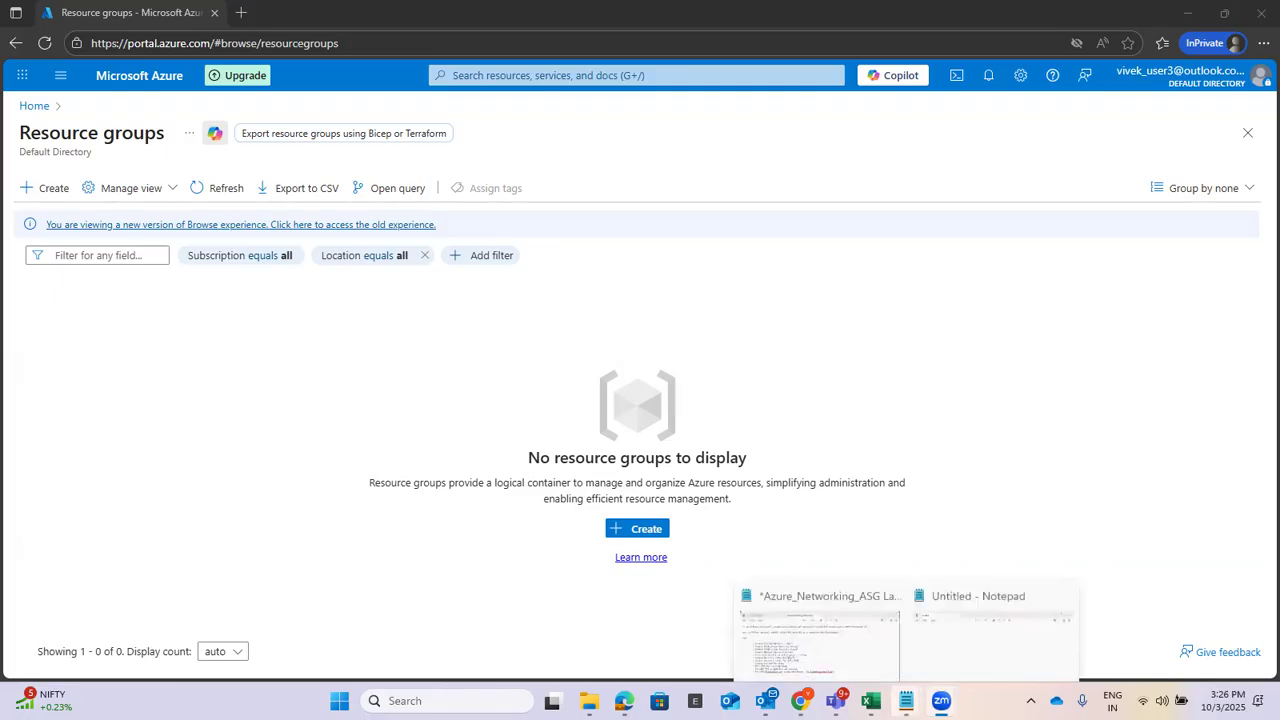
pyautogui.click(962, 645)
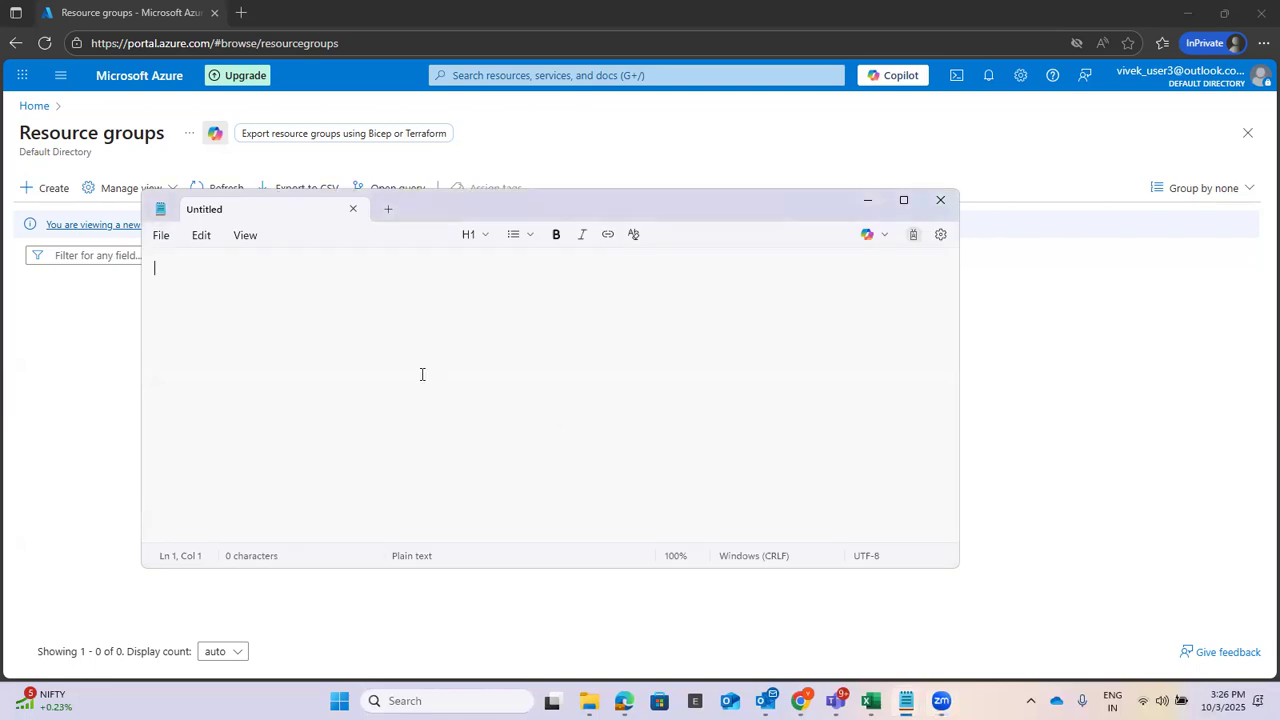
pyautogui.click(905, 202)
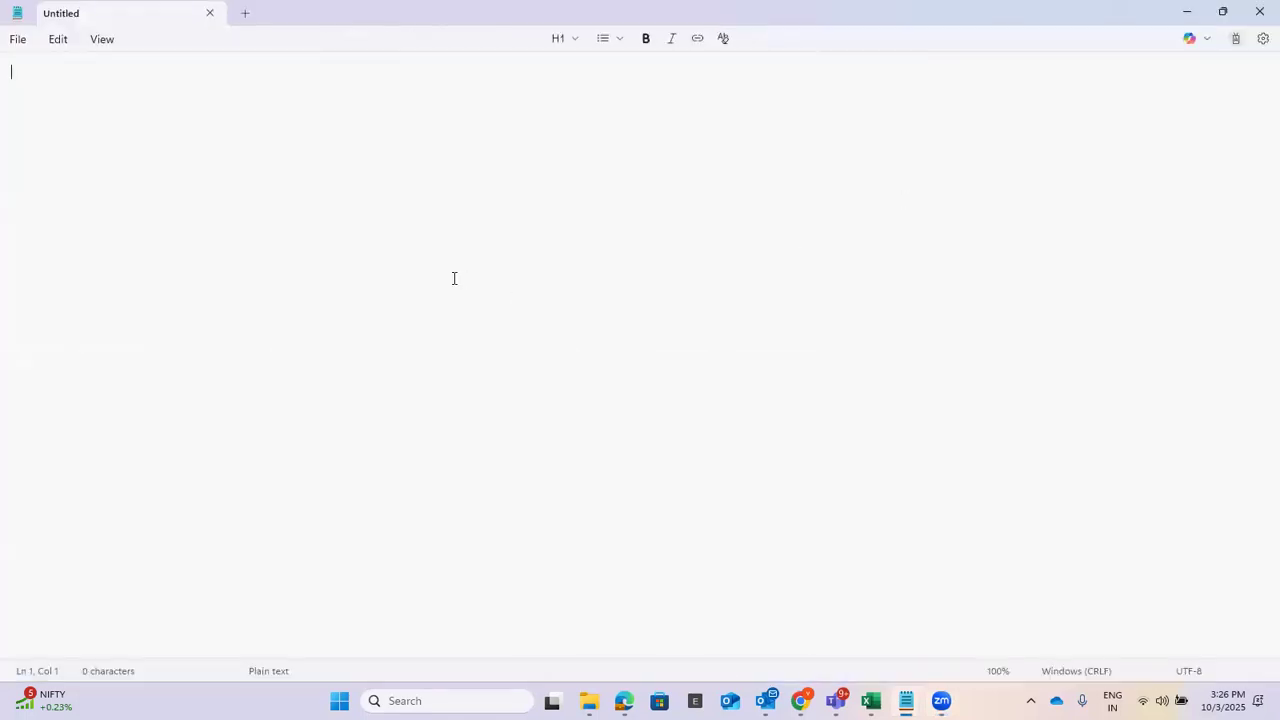
pyautogui.press('Return')
pyautogui.write('Lab :')
pyautogui.press('Return')
pyautogui.press('Return')
# Add the item '- Create a Virtual network - VNET', then minimize Notepad.
pyautogui.write('- Create a')
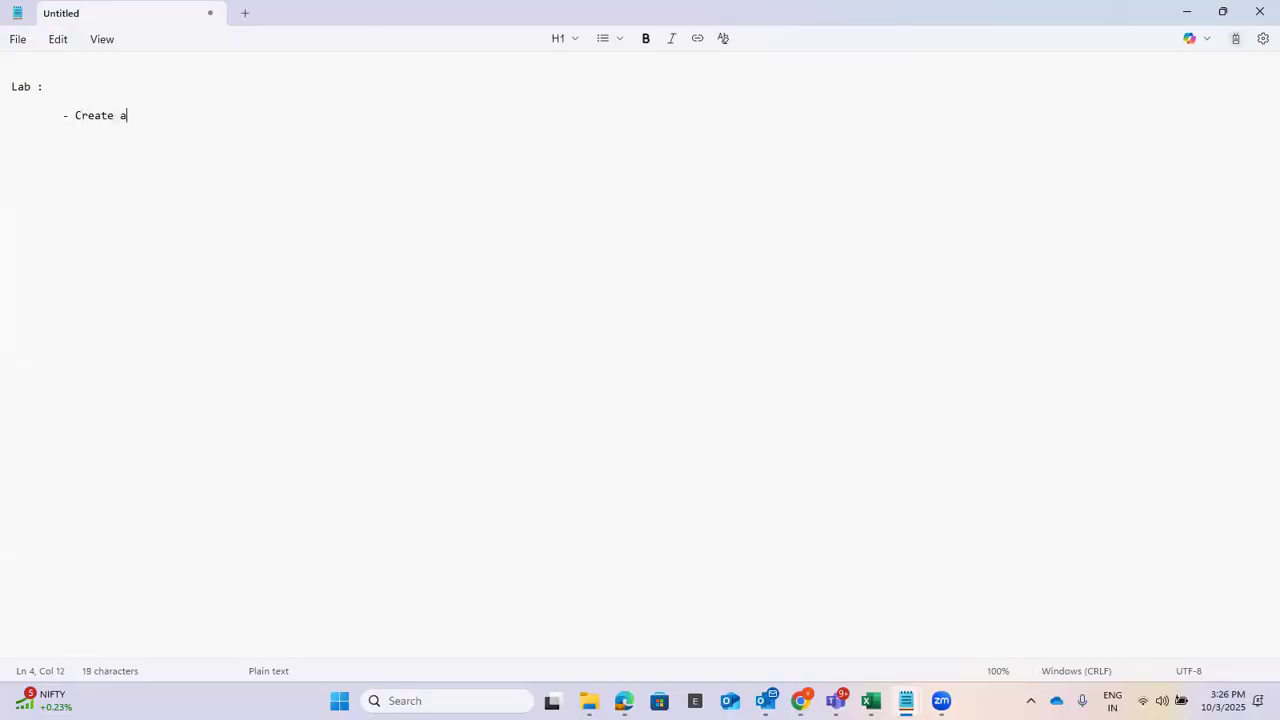
pyautogui.write(' netw')
pyautogui.press('BackSpace')
pyautogui.press('BackSpace')
pyautogui.write('twork')
pyautogui.press('Left')
pyautogui.press('Left')
pyautogui.press('Left')
pyautogui.press('Left')
pyautogui.press('Left')
pyautogui.press('Left')
pyautogui.write('Virtual')
pyautogui.press('Right')
pyautogui.press('Right')
pyautogui.press('Right')
pyautogui.press('Right')
pyautogui.press('Right')
pyautogui.write('- VNET')
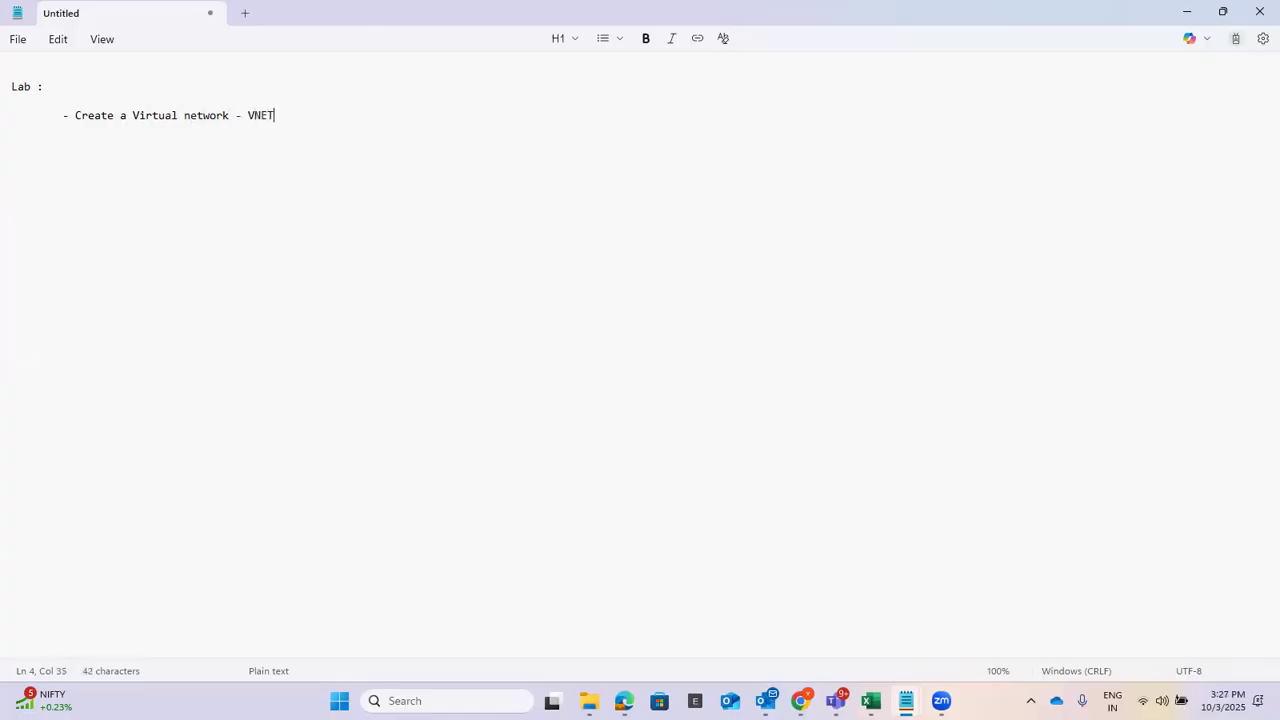
pyautogui.write('1')
pyautogui.press('BackSpace')
pyautogui.hotkey('alt', 'Tab')
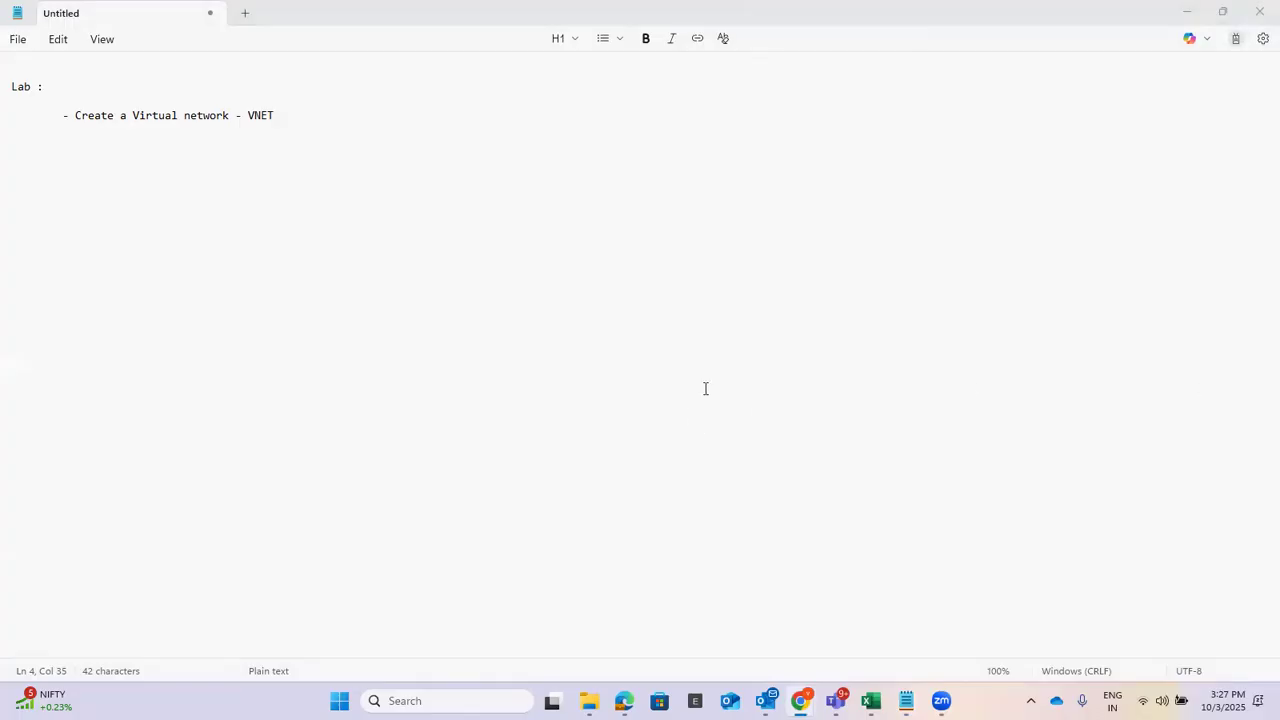
pyautogui.click(1185, 15)
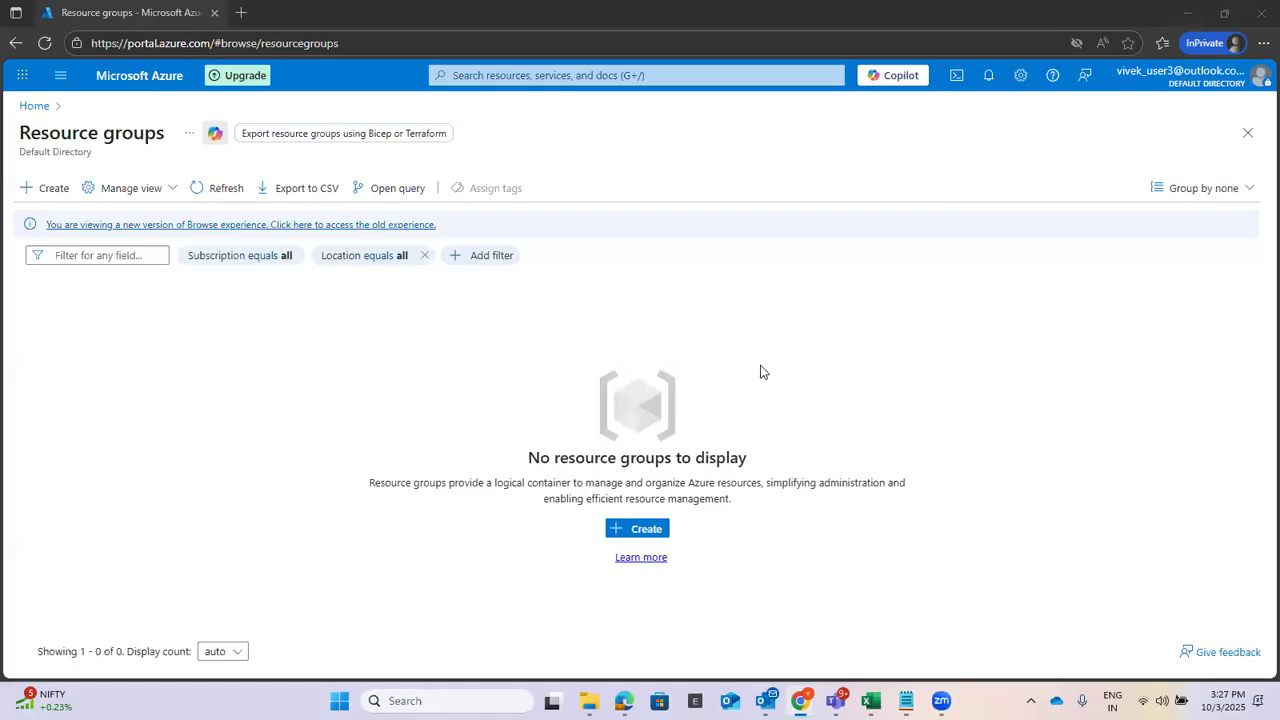
# Find Virtual networks via a 'virtual ne' search, glance at its Create form, then return Home.
pyautogui.click(48, 107)
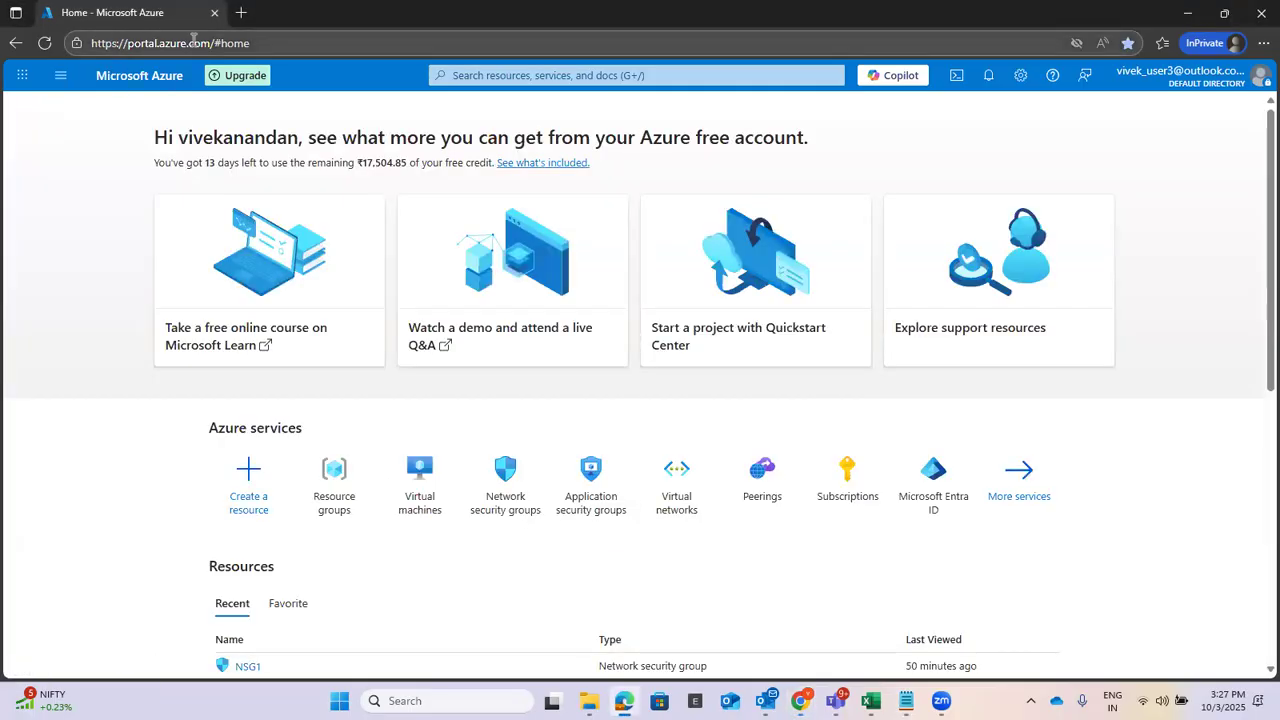
pyautogui.click(567, 76)
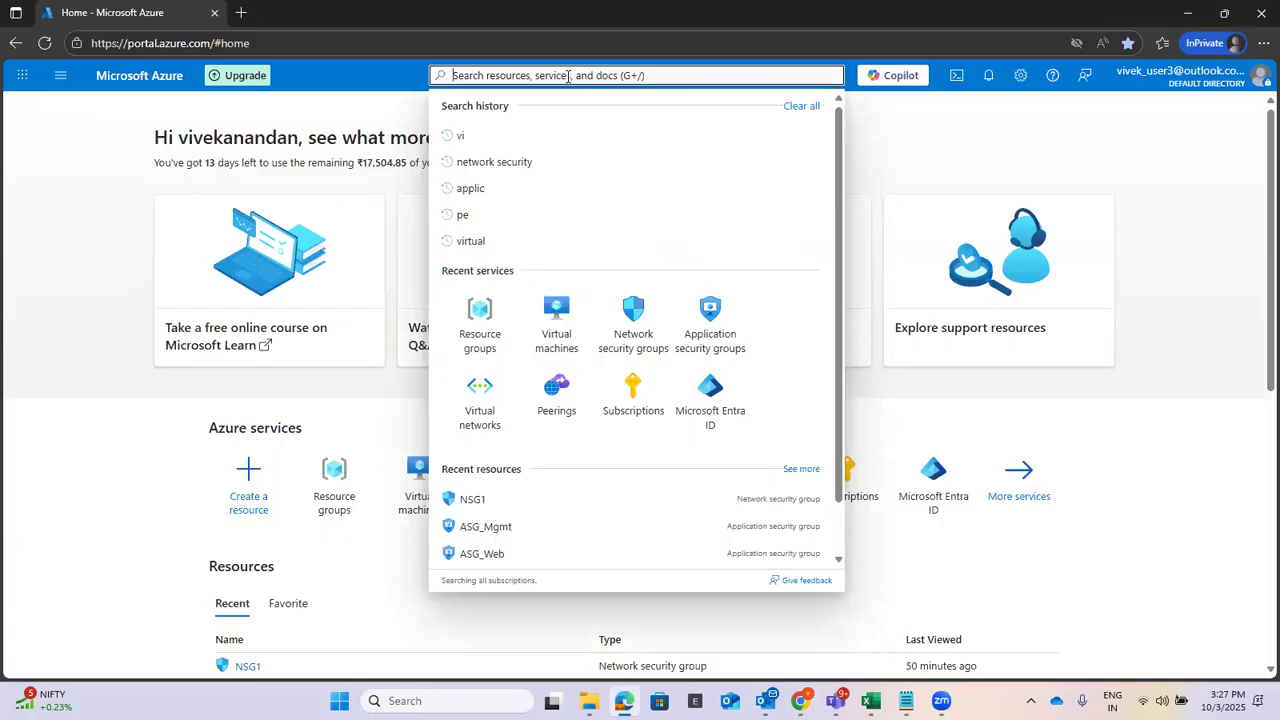
pyautogui.write('virtual')
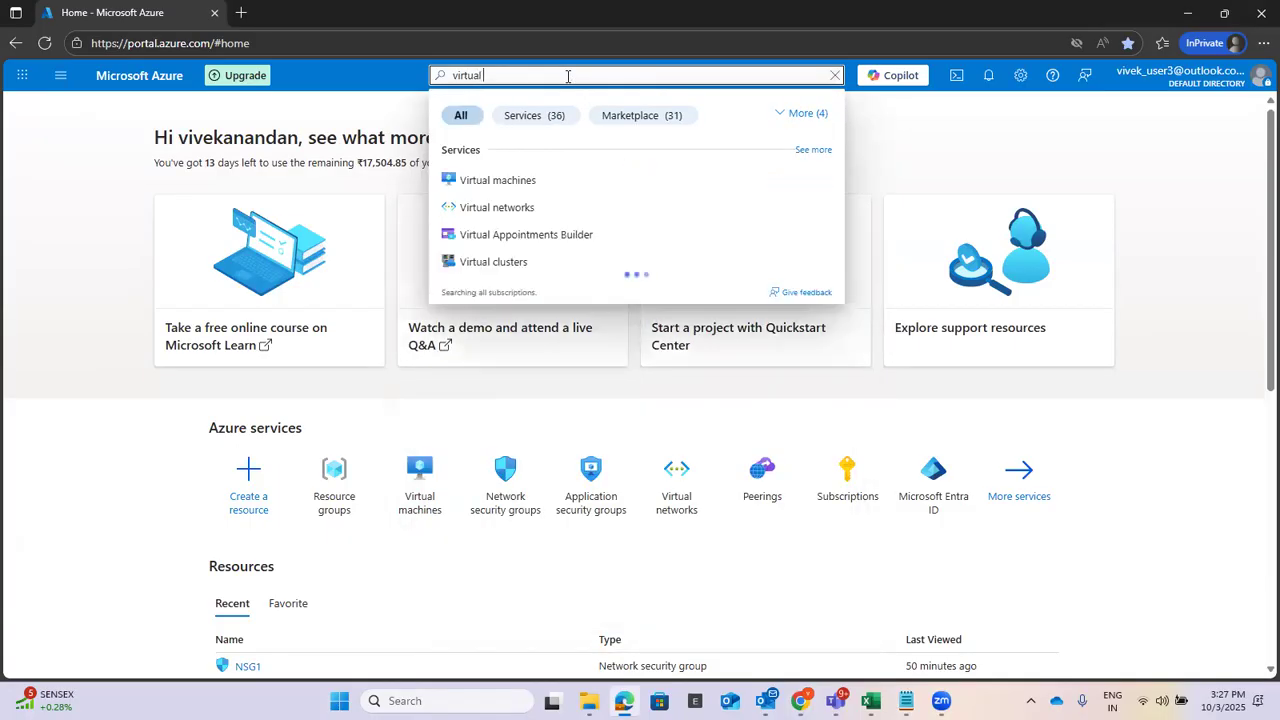
pyautogui.write(' ne')
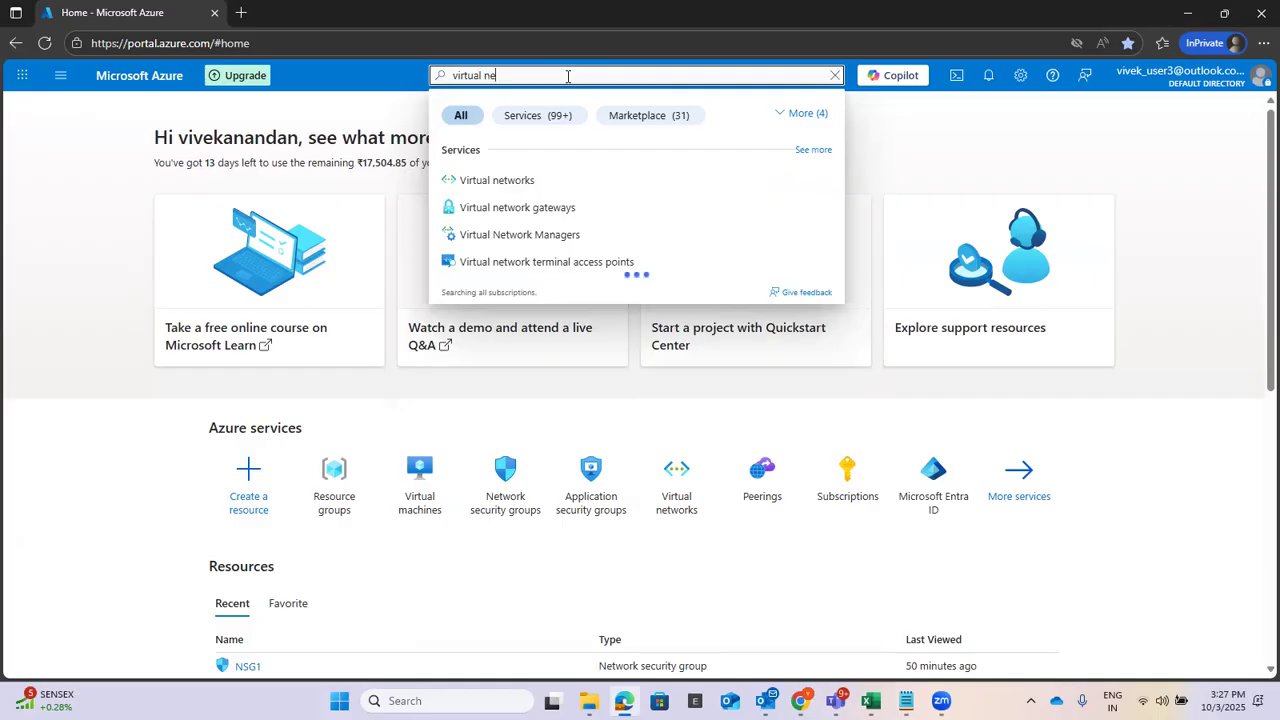
pyautogui.click(512, 180)
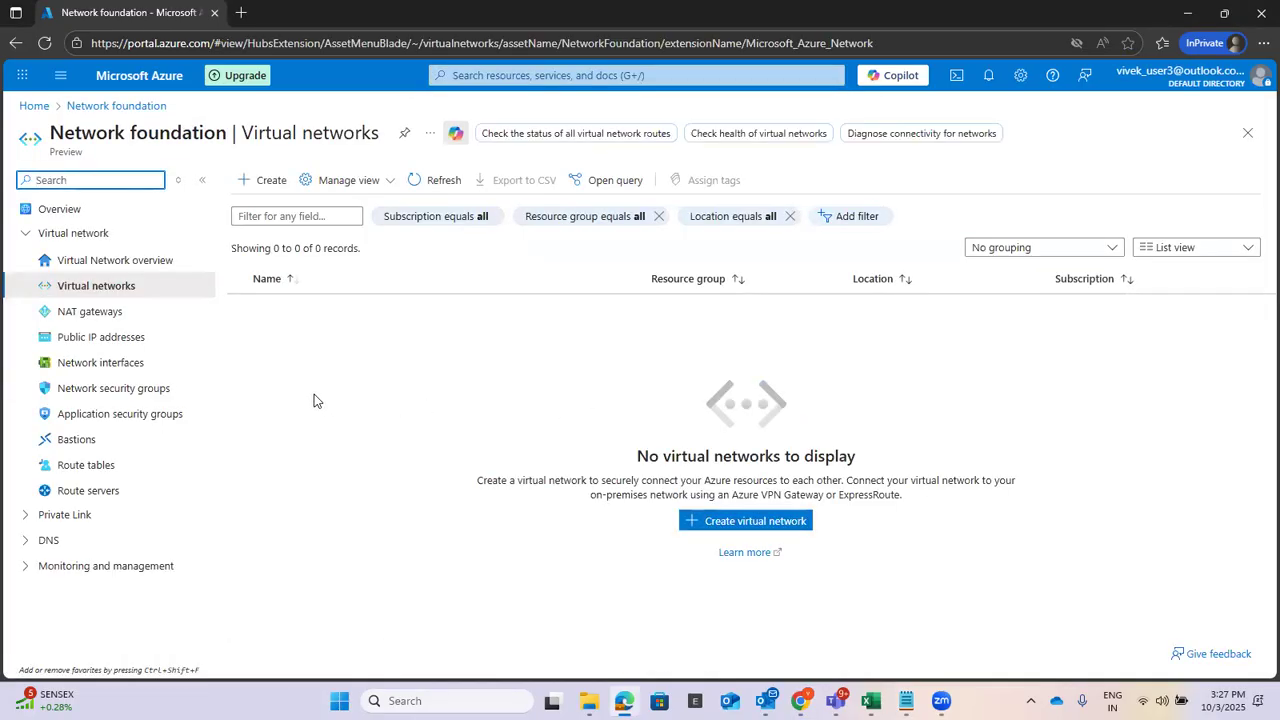
pyautogui.click(264, 185)
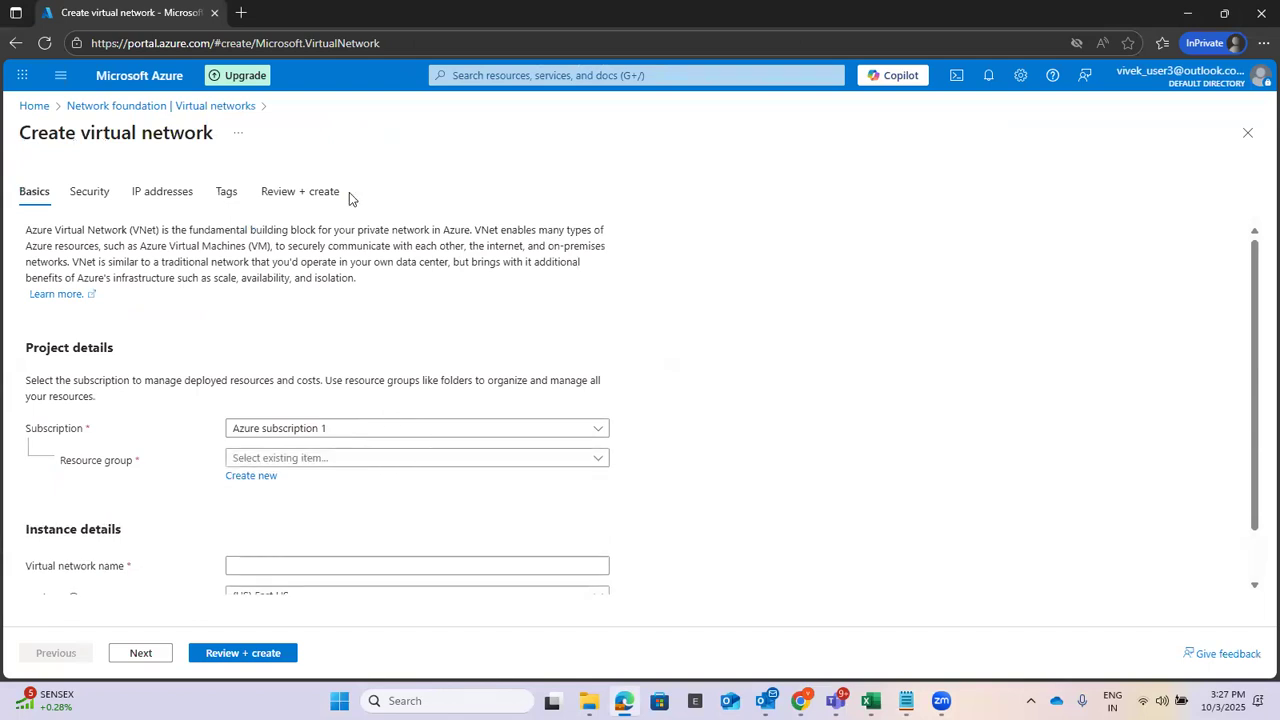
pyautogui.click(40, 106)
pyautogui.click(584, 75)
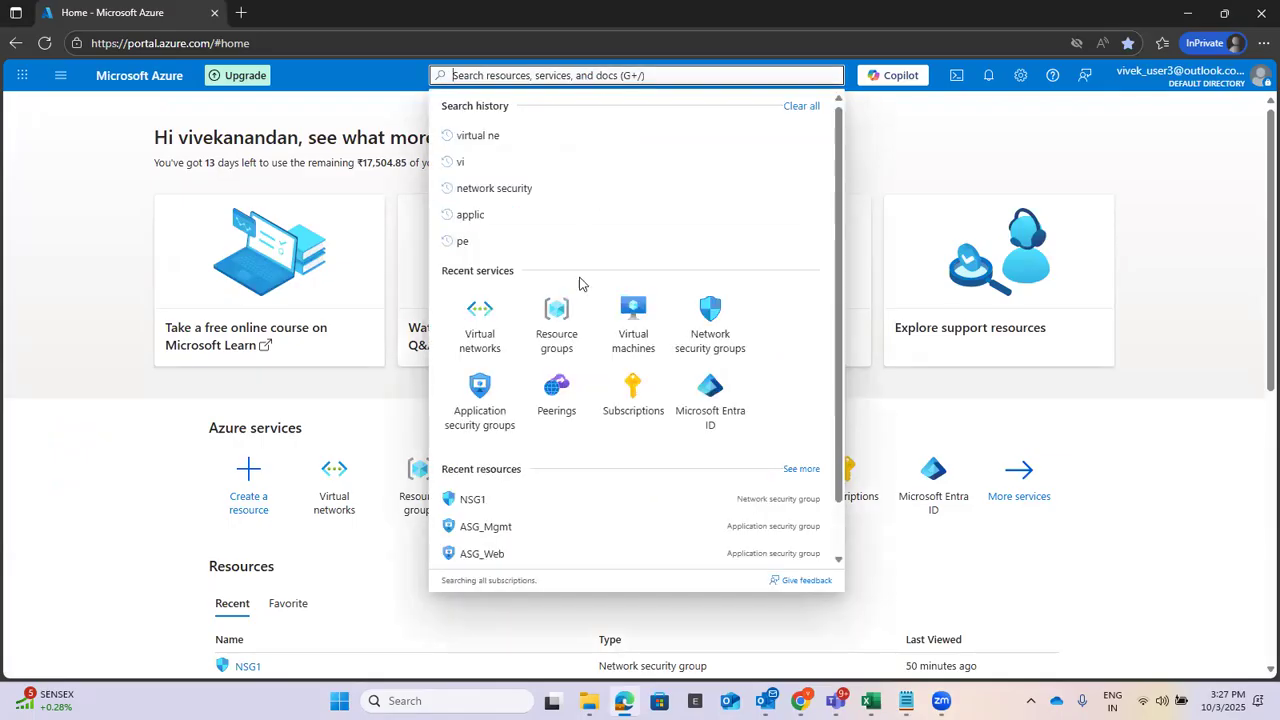
# Start a new resource group in Resource groups and name it TestRG.
pyautogui.click(357, 418)
pyautogui.click(420, 470)
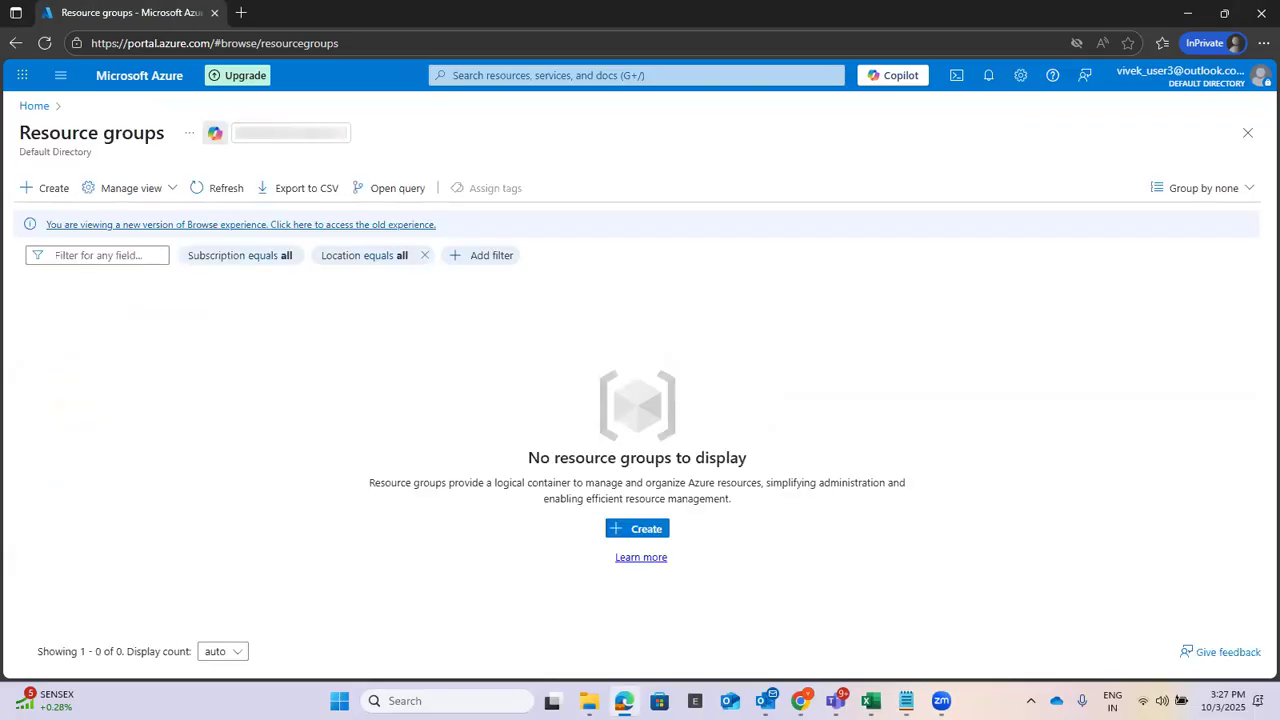
pyautogui.click(47, 188)
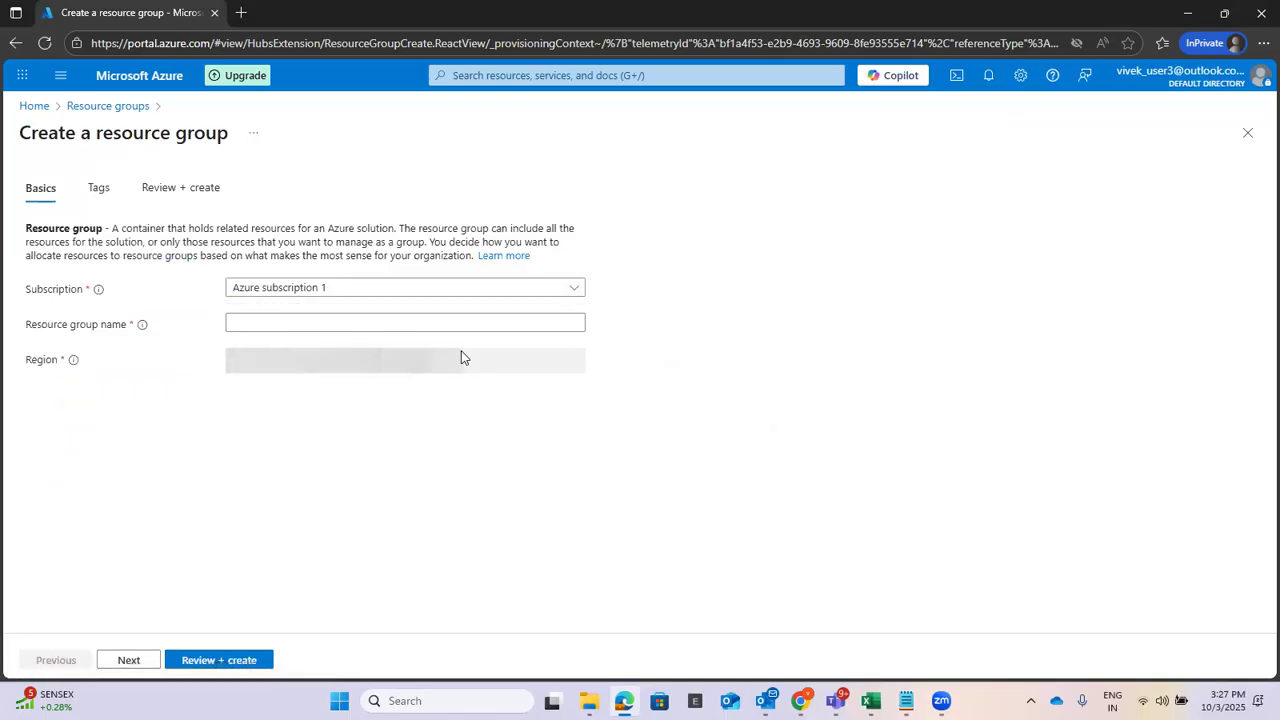
pyautogui.click(356, 323)
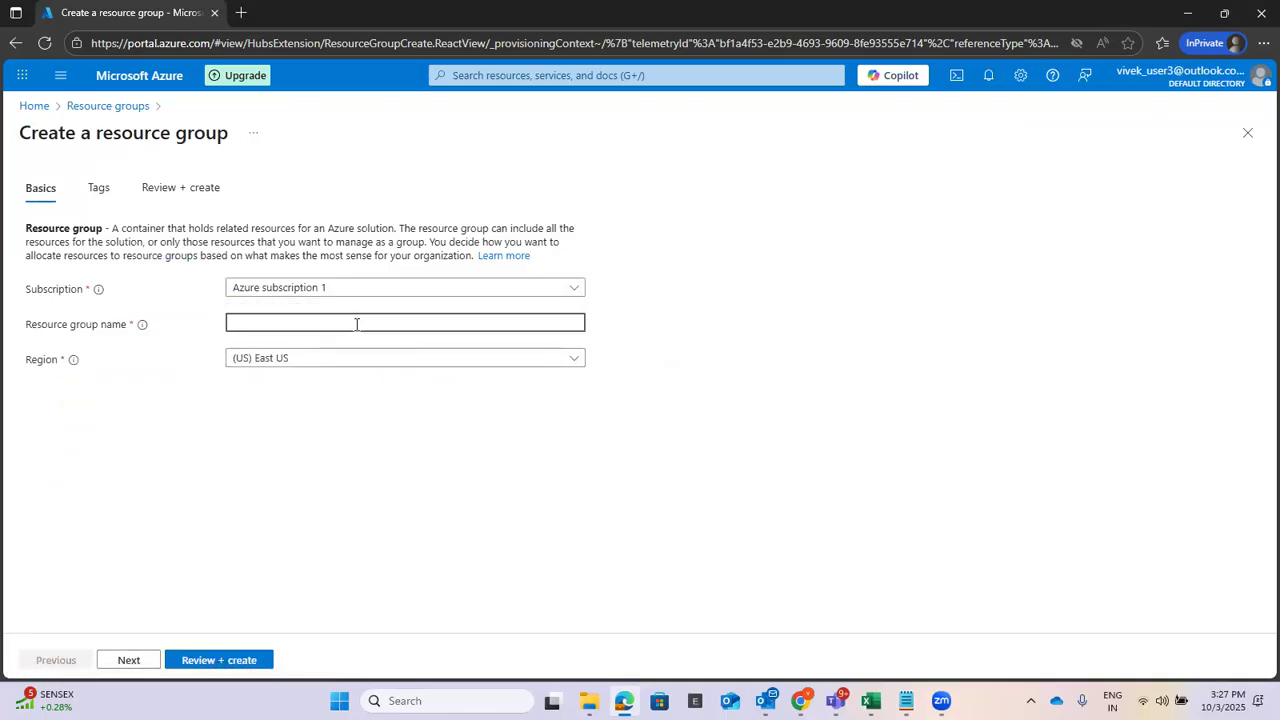
pyautogui.write('TestRG')
# Review and create TestRG in East US, then dismiss the creation notifications.
pyautogui.click(130, 661)
pyautogui.click(135, 663)
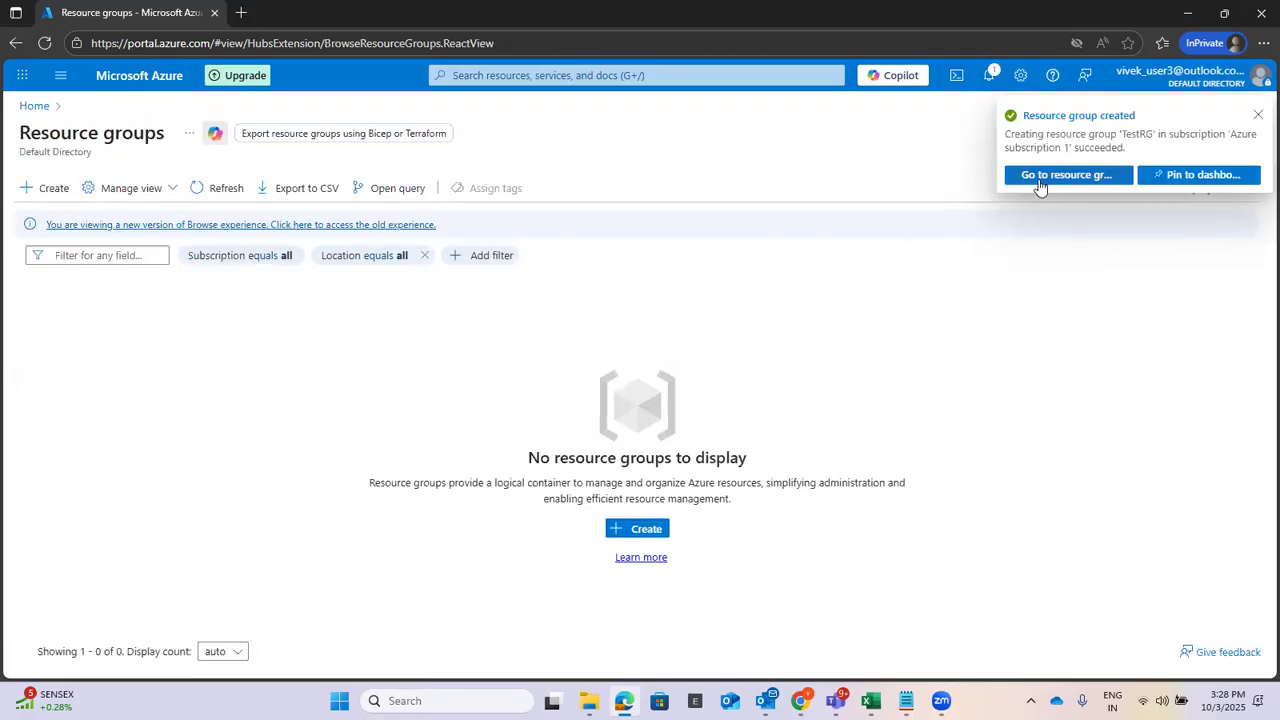
pyautogui.click(629, 75)
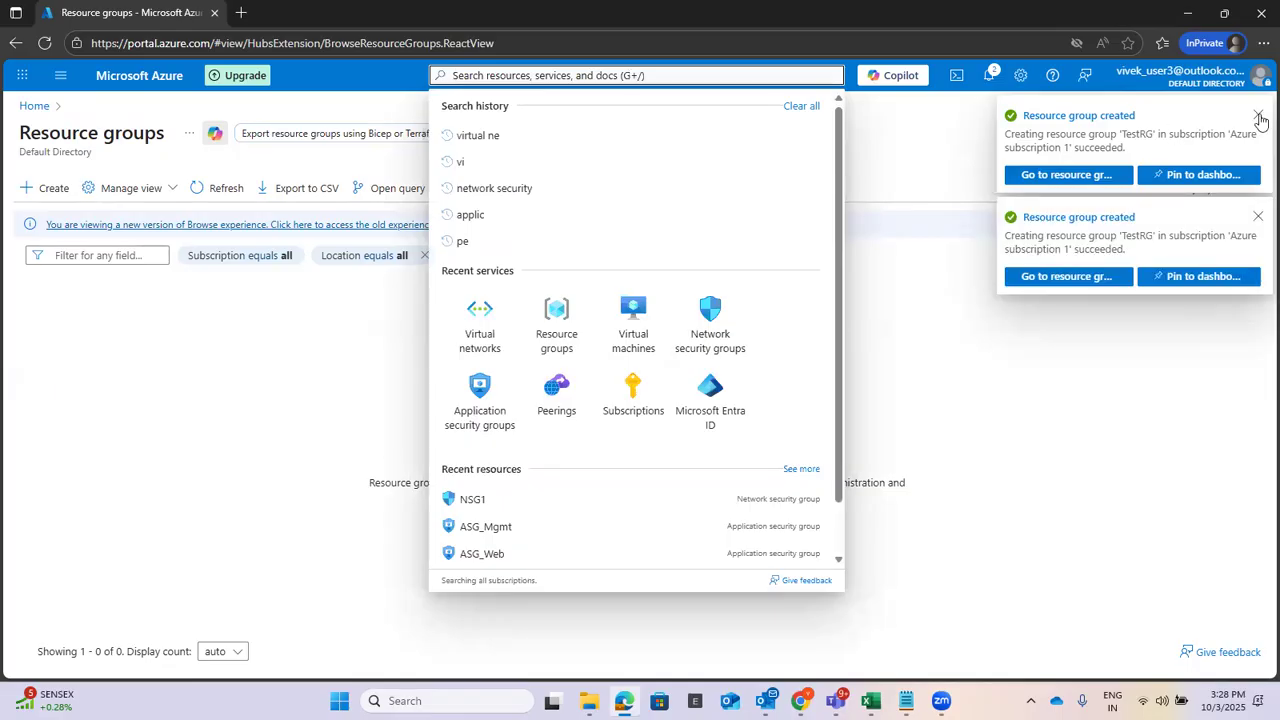
pyautogui.click(1257, 115)
pyautogui.click(1258, 115)
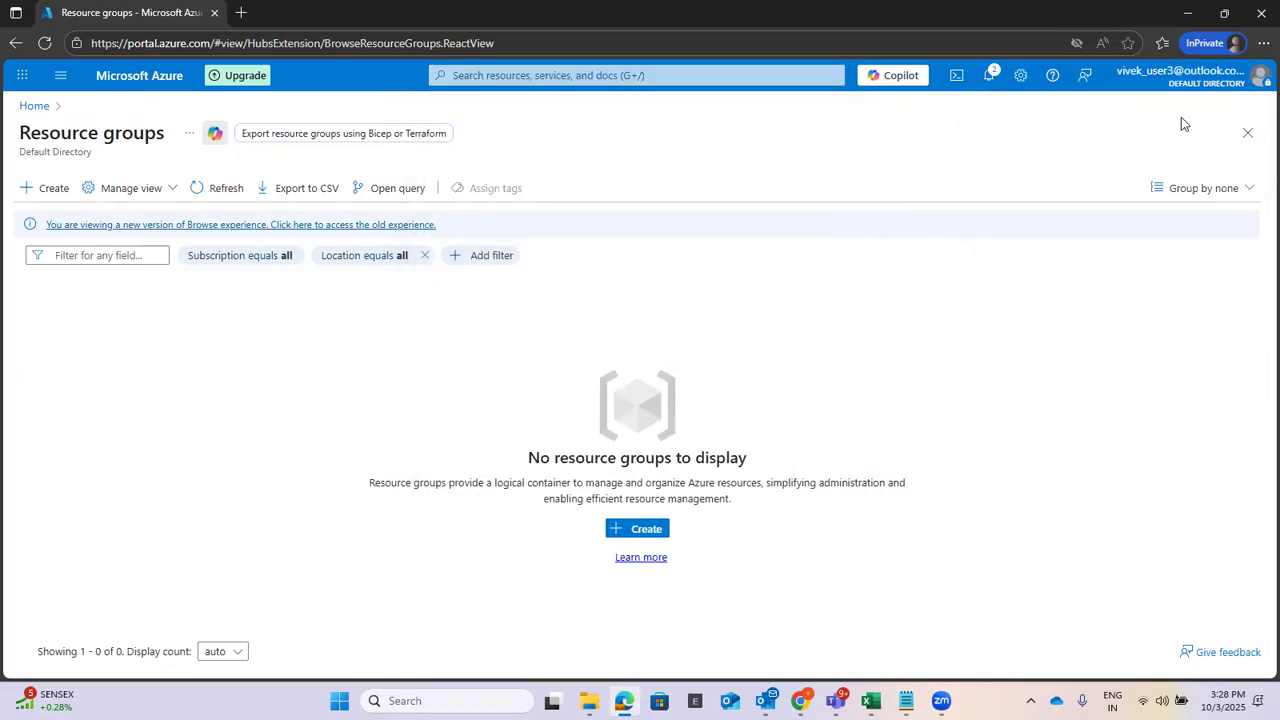
pyautogui.click(504, 75)
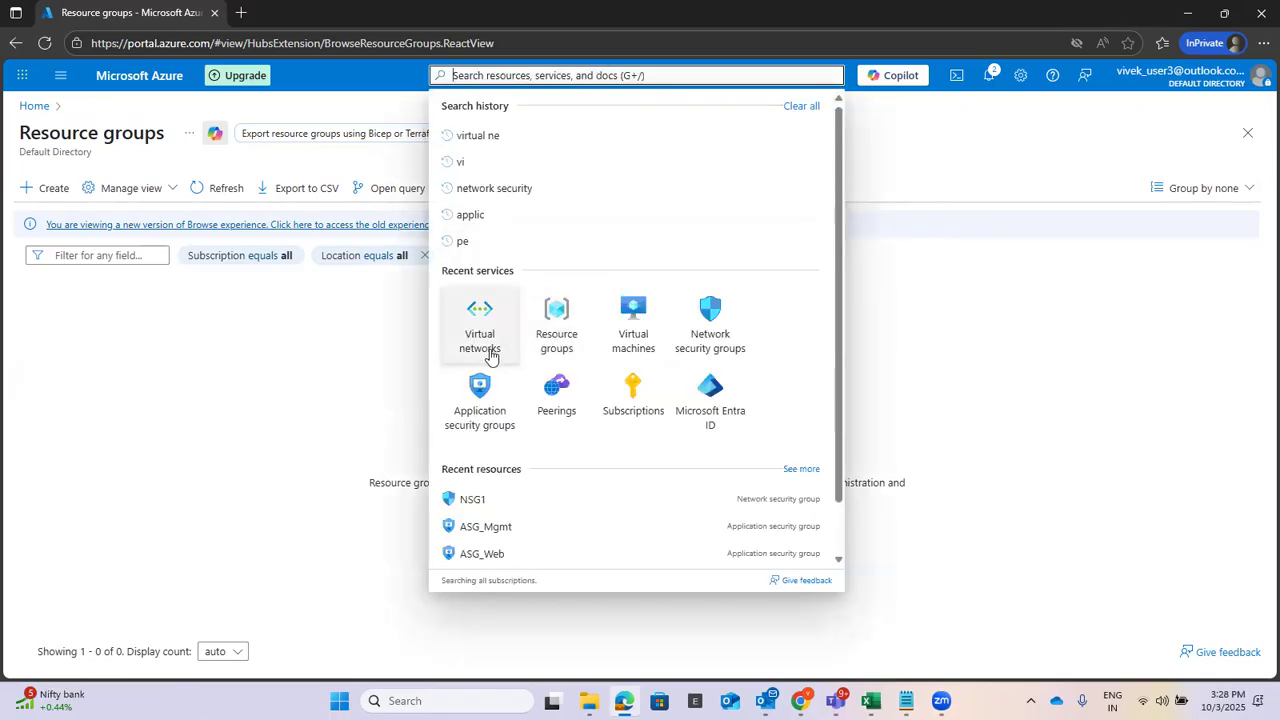
# Start a virtual network under Azure subscription 1 and TestRG, named VNET1 in (US) East US.
pyautogui.click(482, 340)
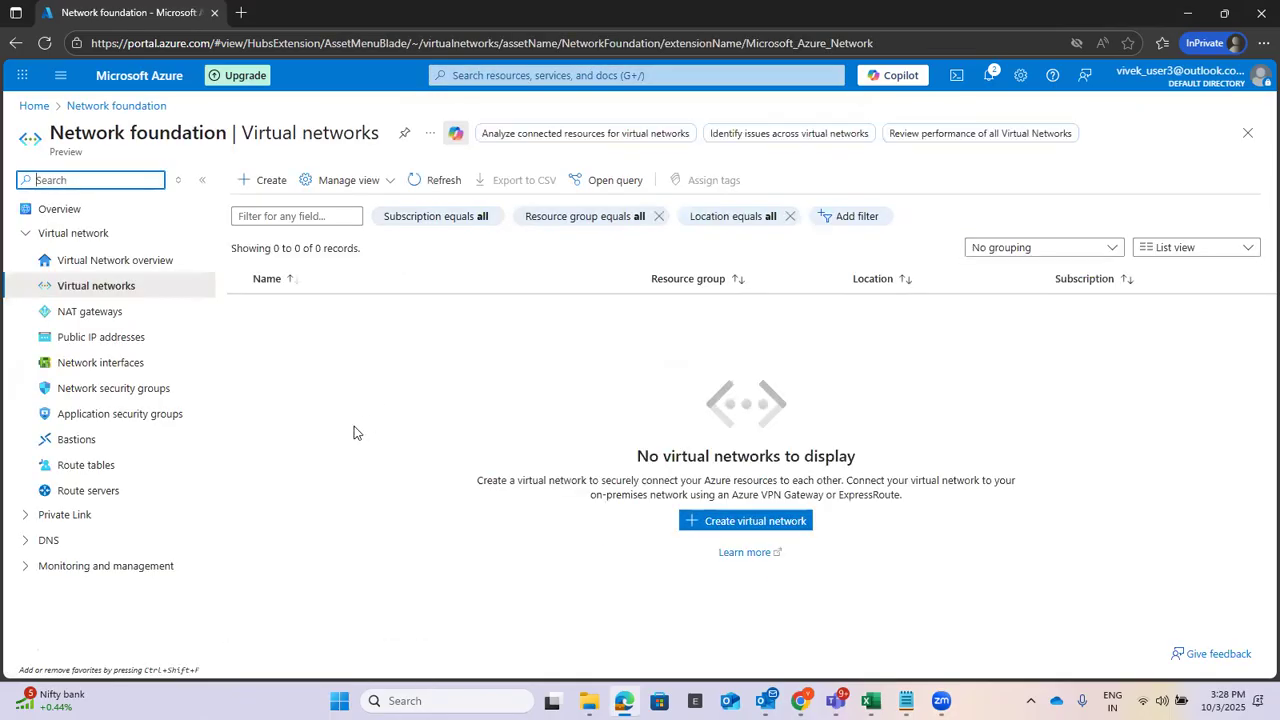
pyautogui.click(266, 184)
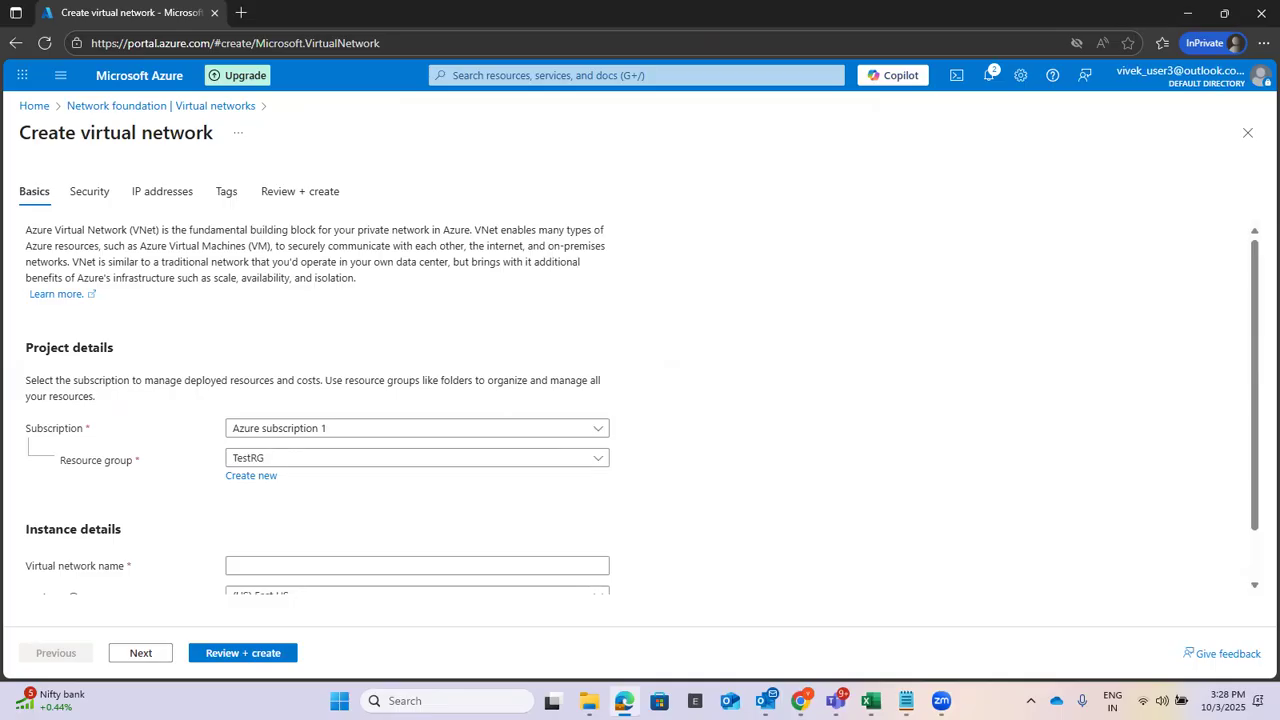
pyautogui.click(338, 428)
pyautogui.click(301, 514)
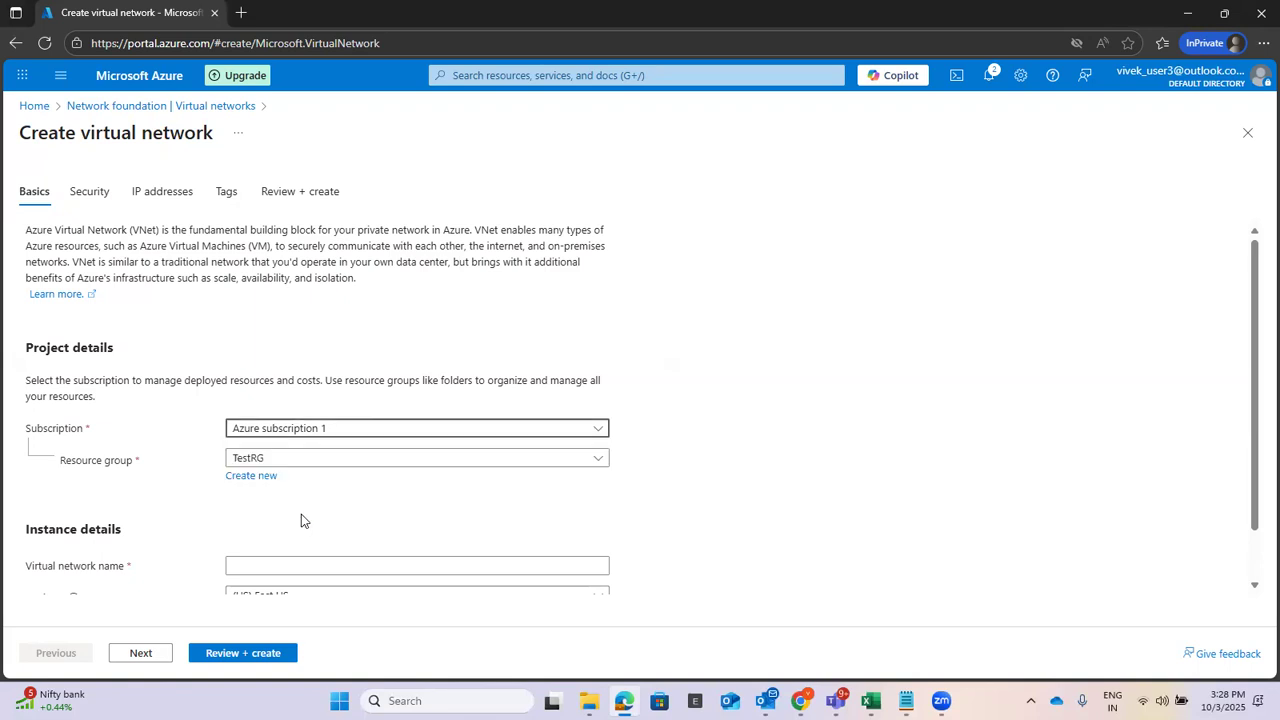
pyautogui.click(311, 461)
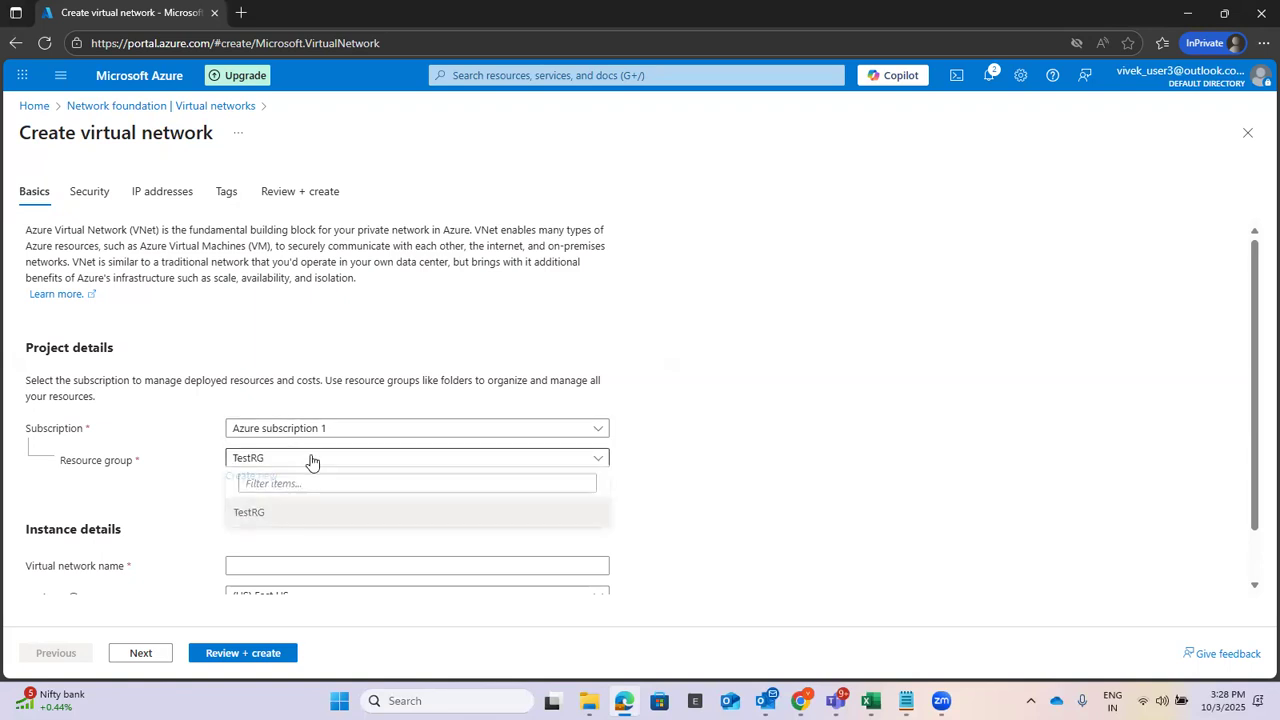
pyautogui.click(278, 516)
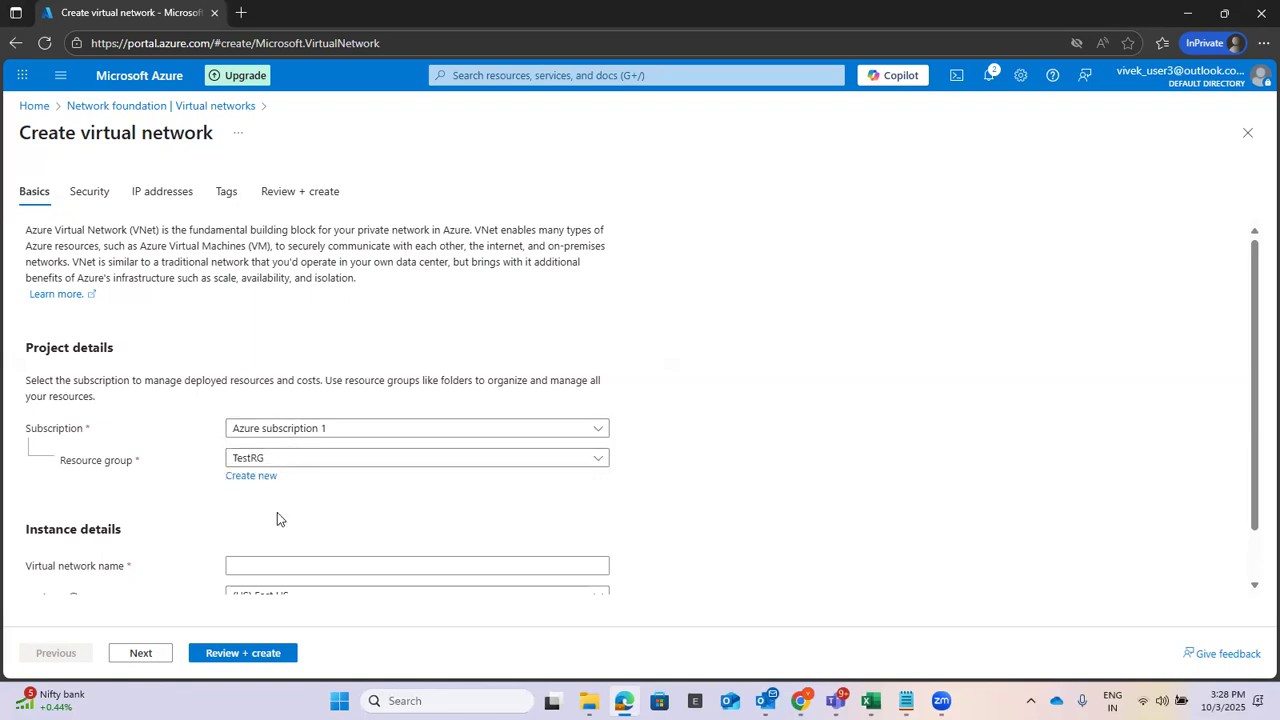
pyautogui.scroll(-2, 754, 426)
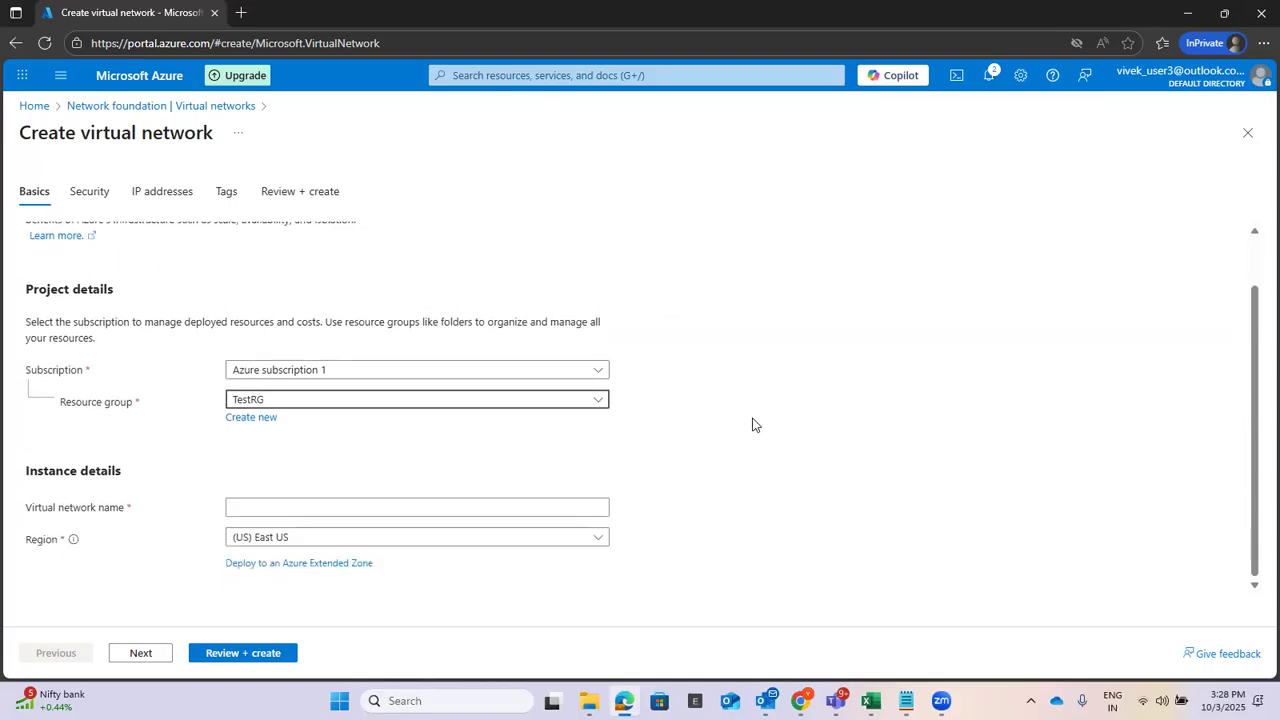
pyautogui.click(361, 506)
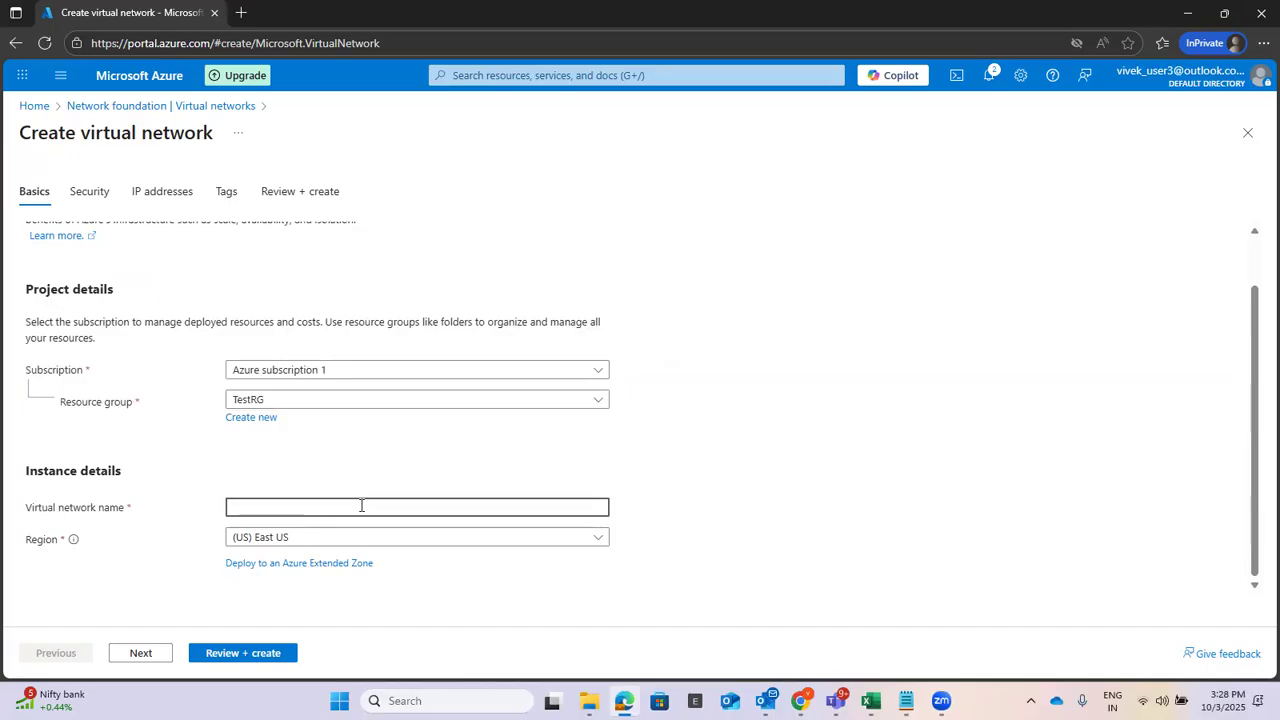
pyautogui.write('VNET1')
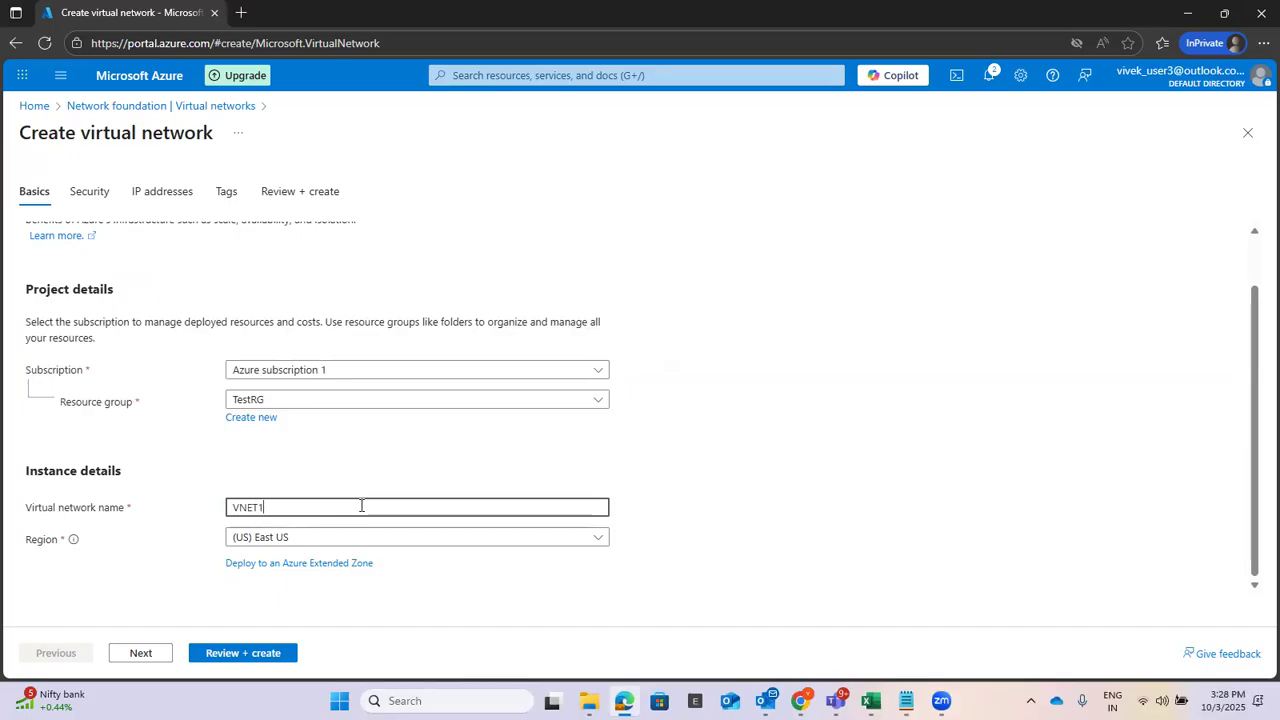
pyautogui.click(851, 453)
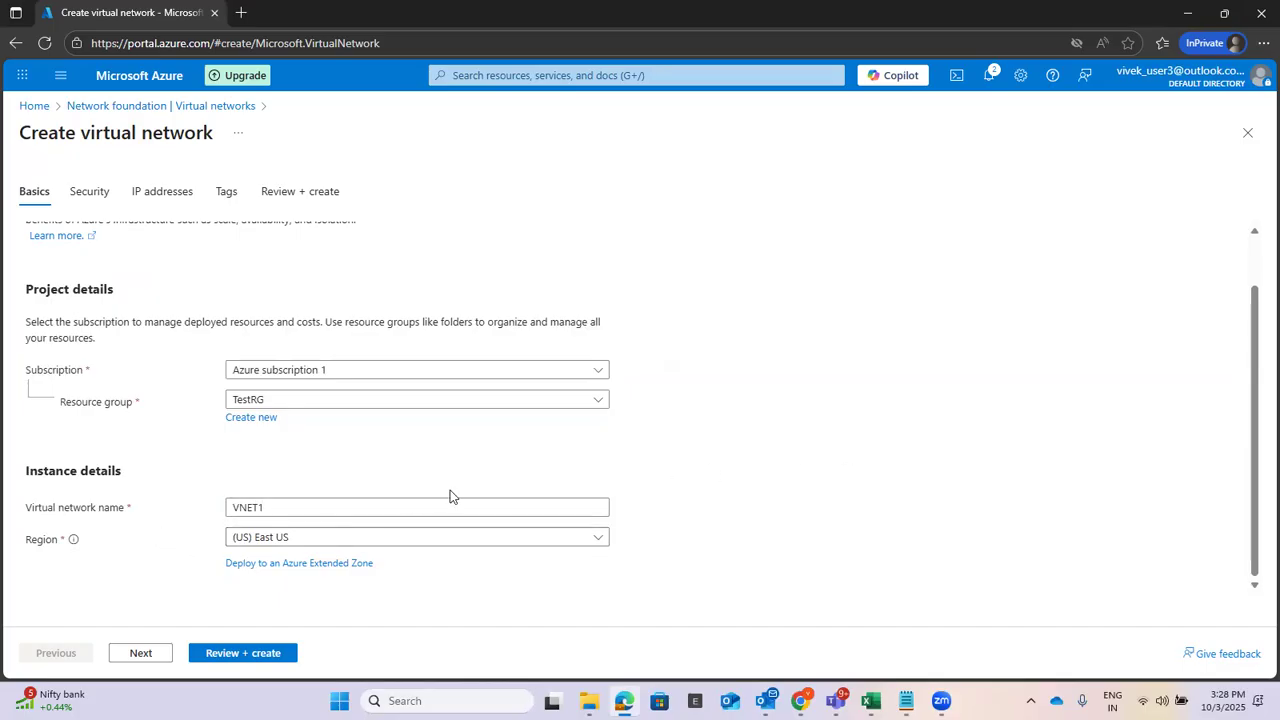
# On the IP addresses tab, rename the default 10.0.0.0/24 subnet to Subnet1 and save.
pyautogui.click(142, 653)
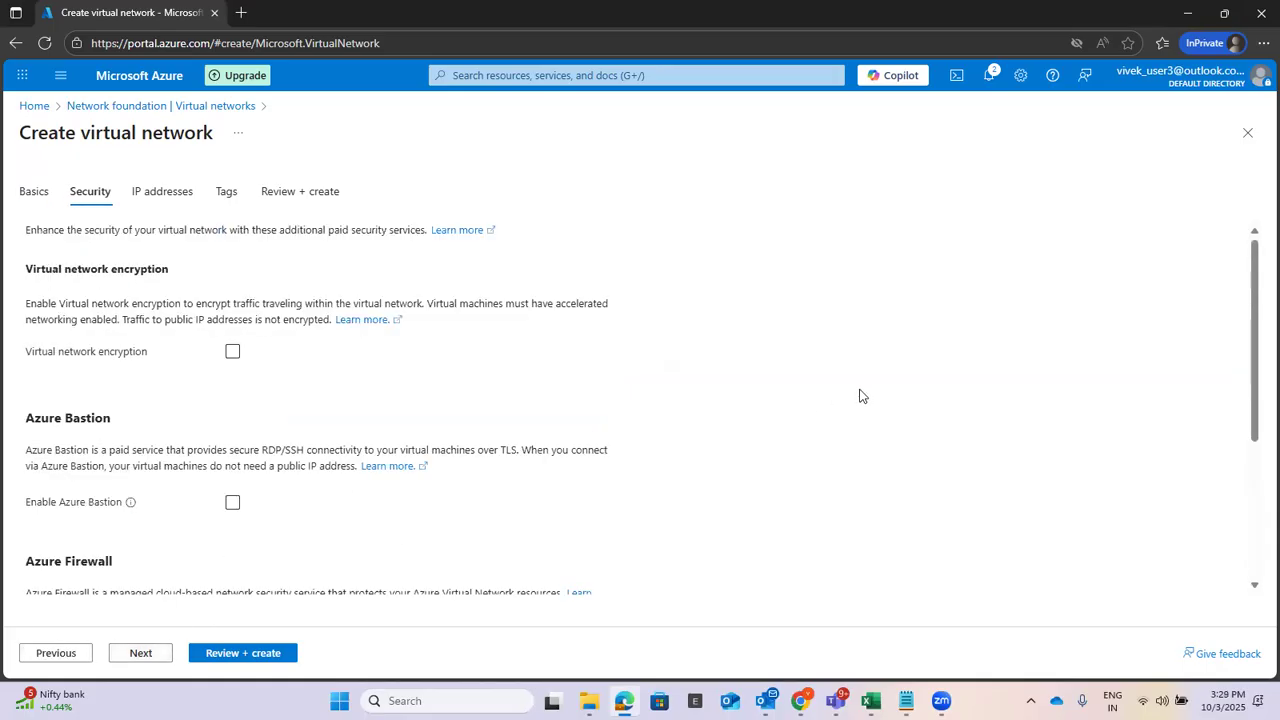
pyautogui.scroll(-3, 860, 396)
pyautogui.scroll(5, 860, 396)
pyautogui.click(139, 654)
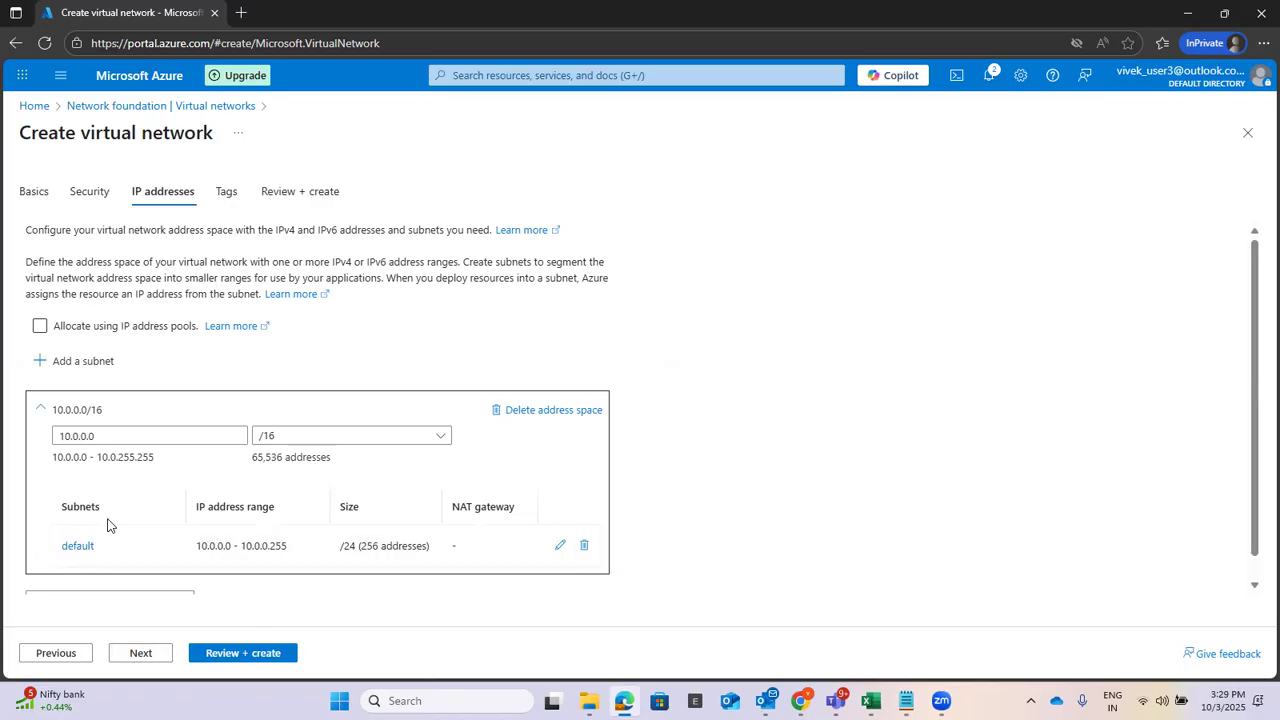
pyautogui.click(560, 546)
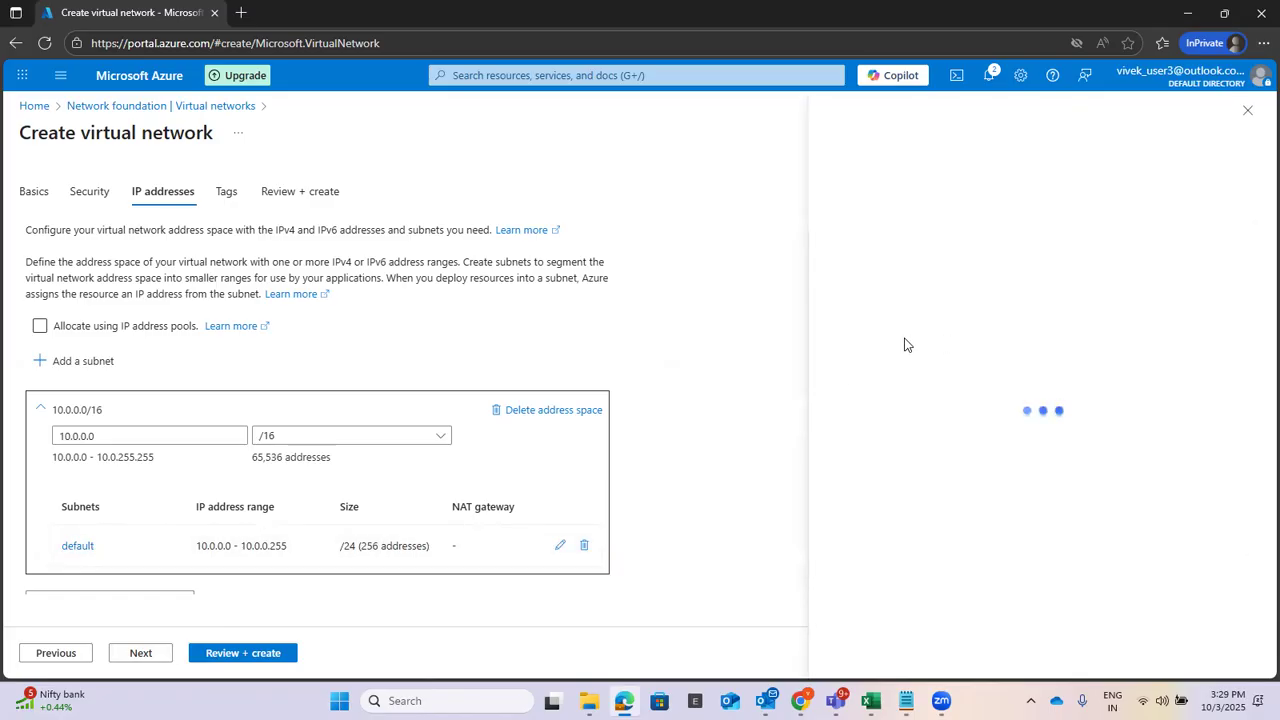
pyautogui.moveTo(1098, 234); pyautogui.dragTo(1003, 240)
pyautogui.write('S')
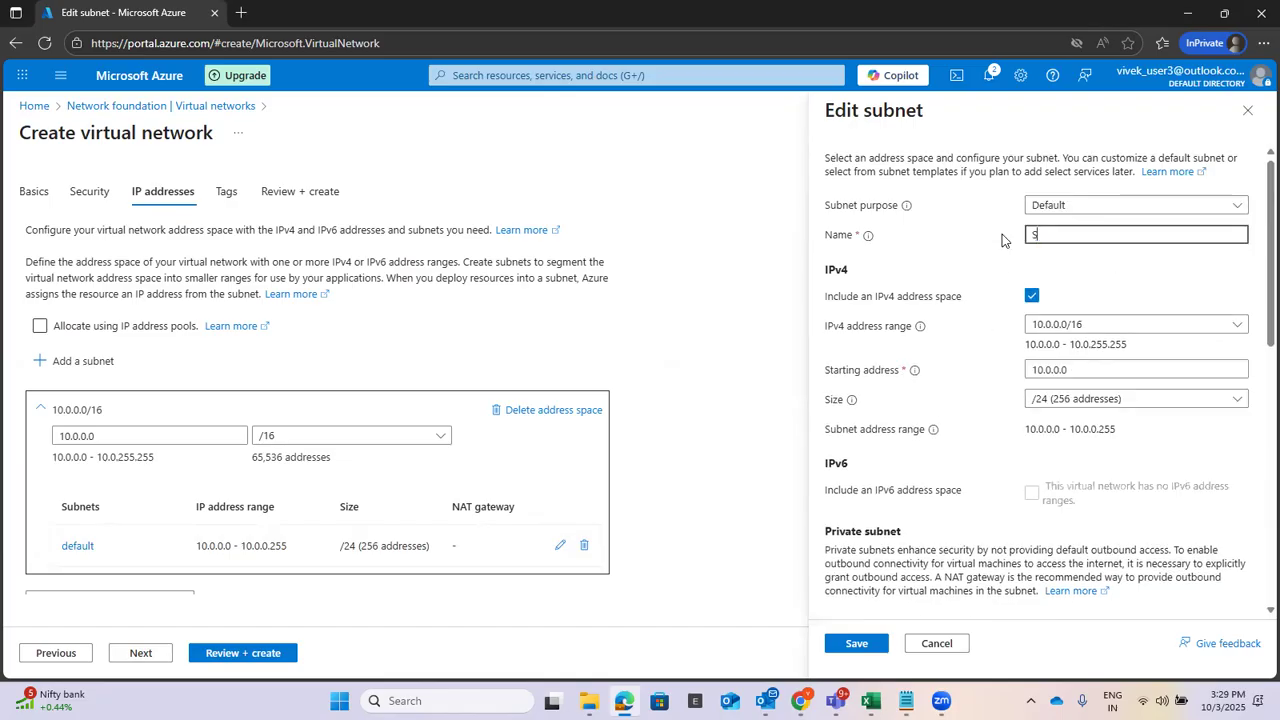
pyautogui.write('ubnet1')
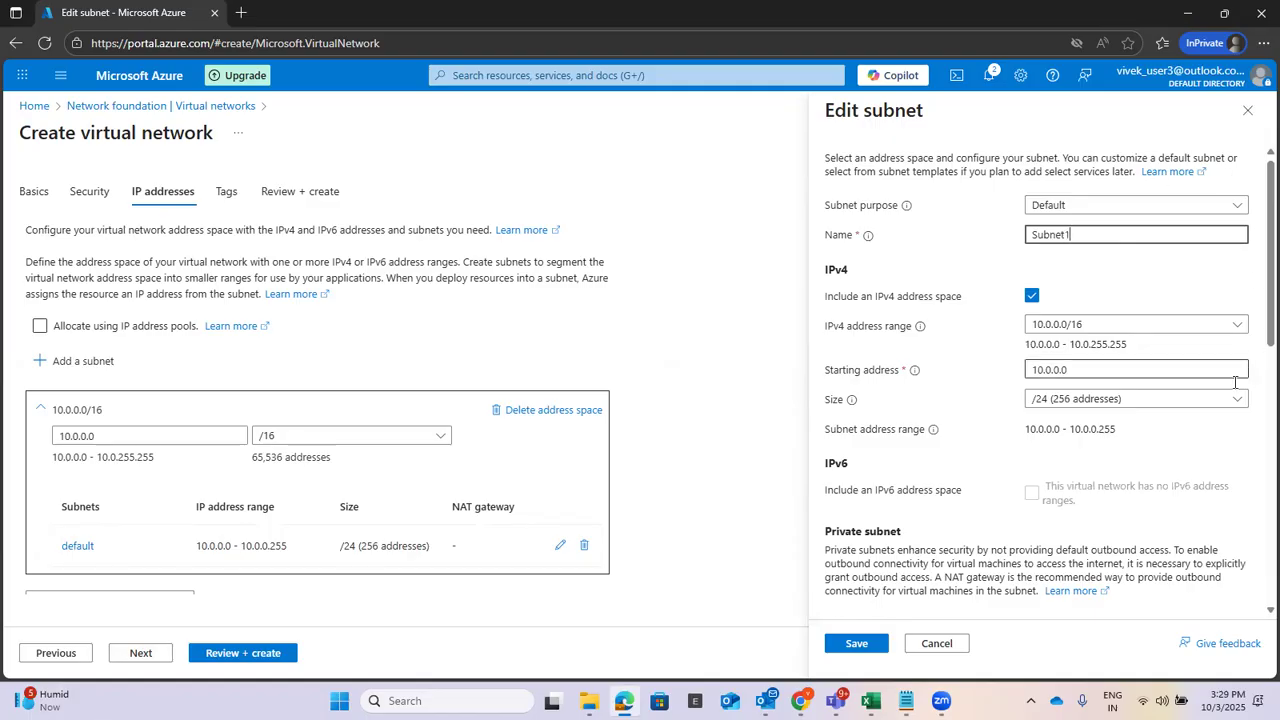
pyautogui.scroll(-1, 1240, 440)
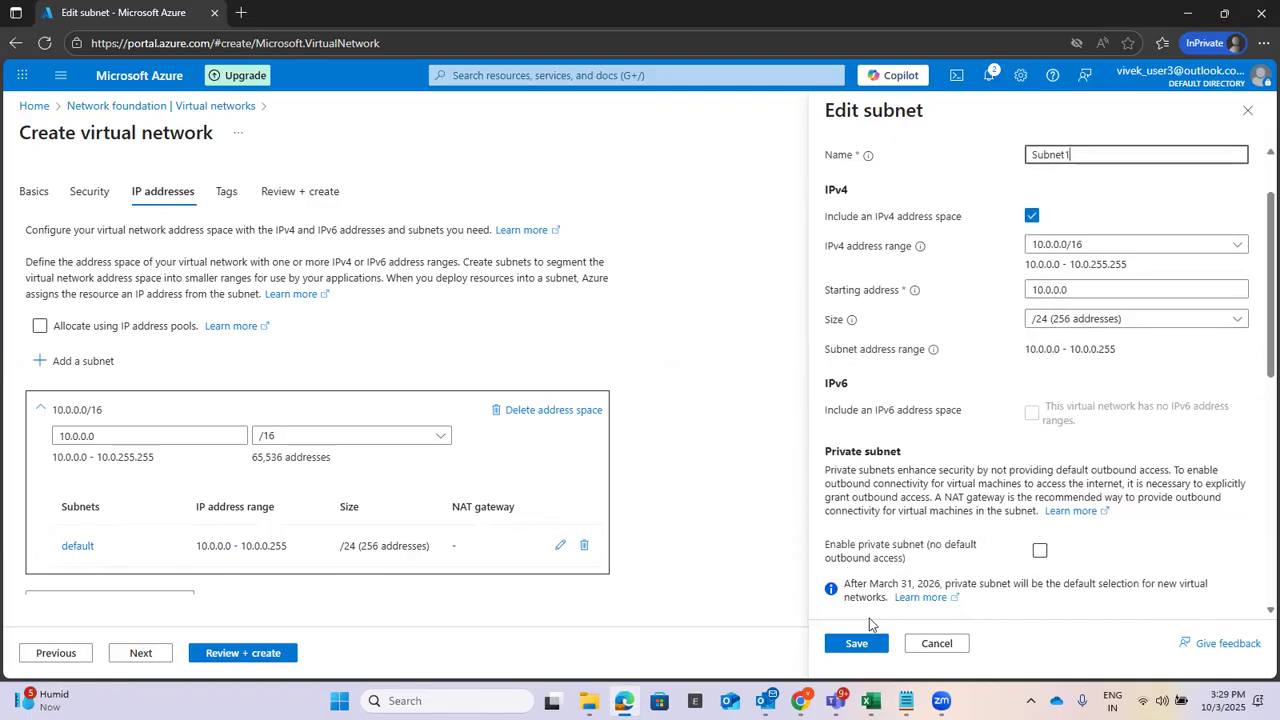
pyautogui.click(856, 643)
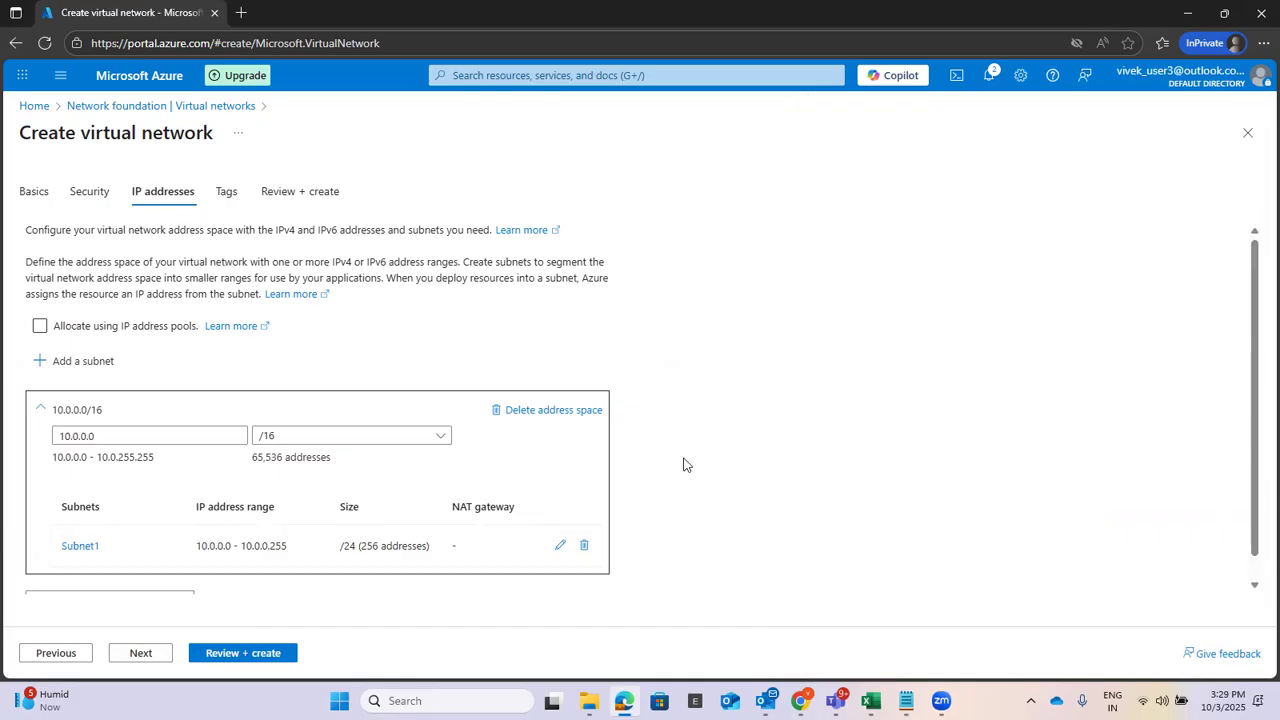
pyautogui.scroll(-1, 701, 453)
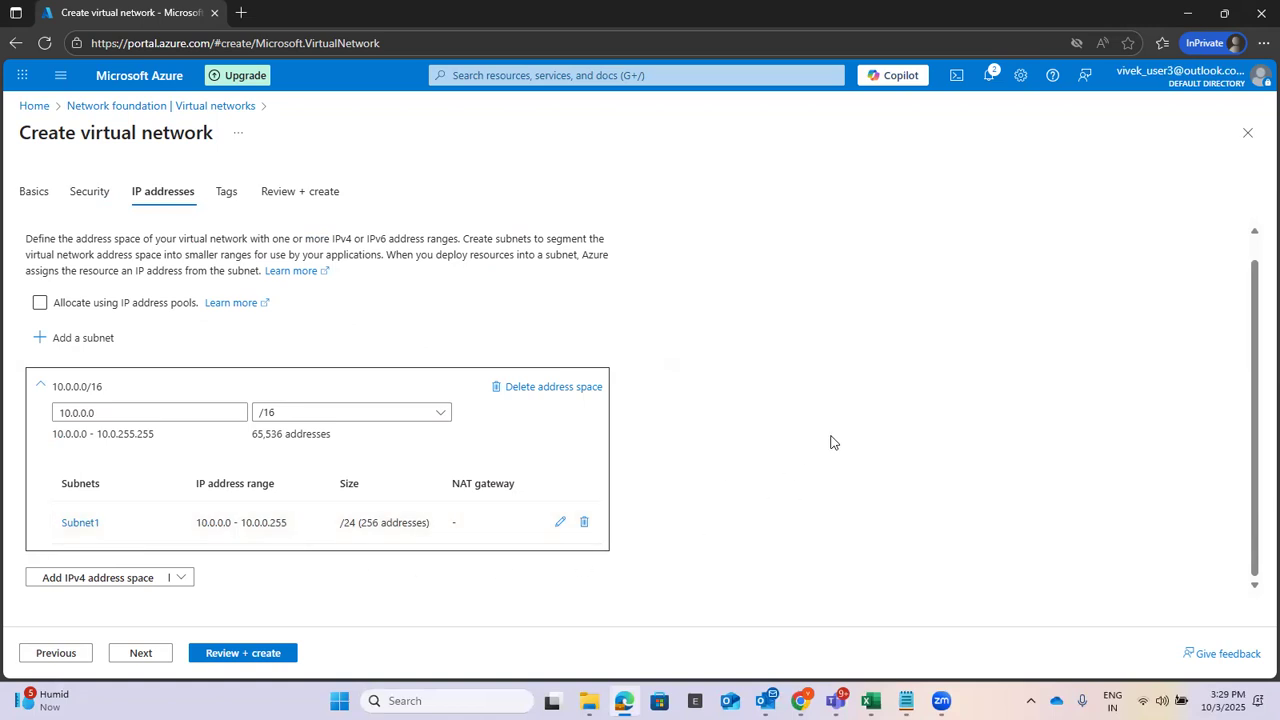
# Advance through Tags to Review + create and deploy VNET1 once validation passes.
pyautogui.click(139, 656)
pyautogui.click(139, 656)
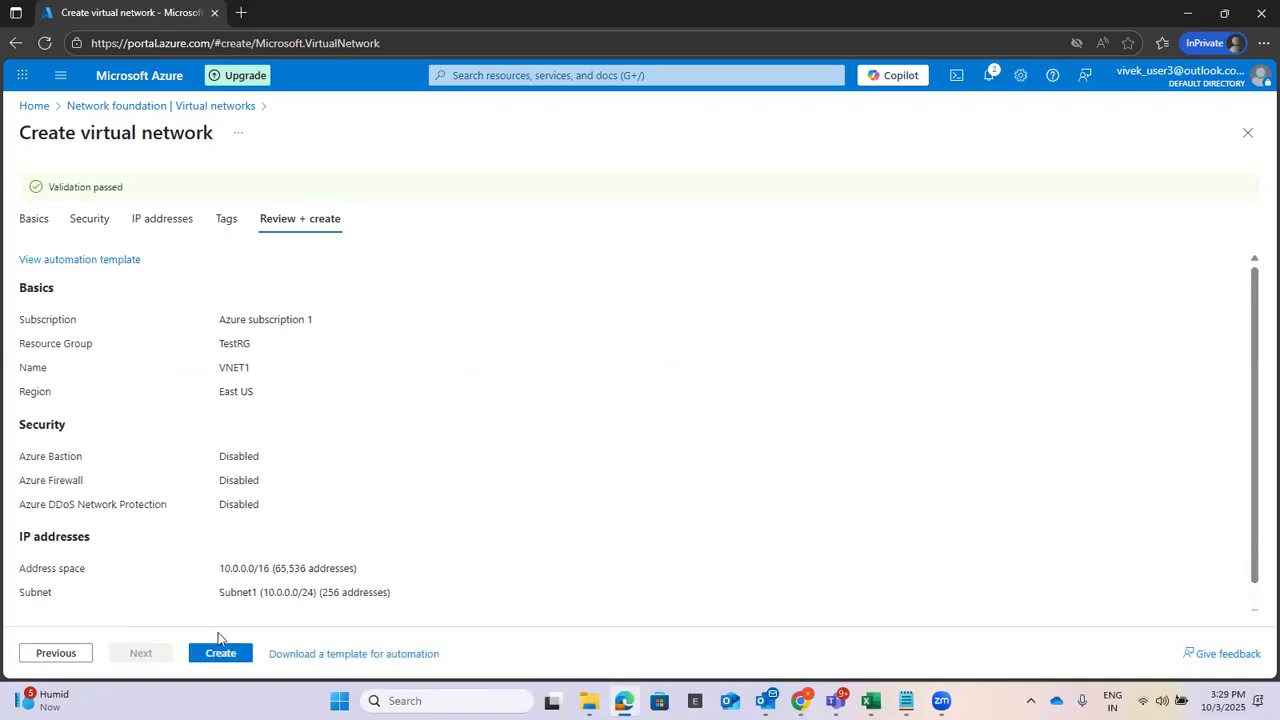
pyautogui.click(220, 654)
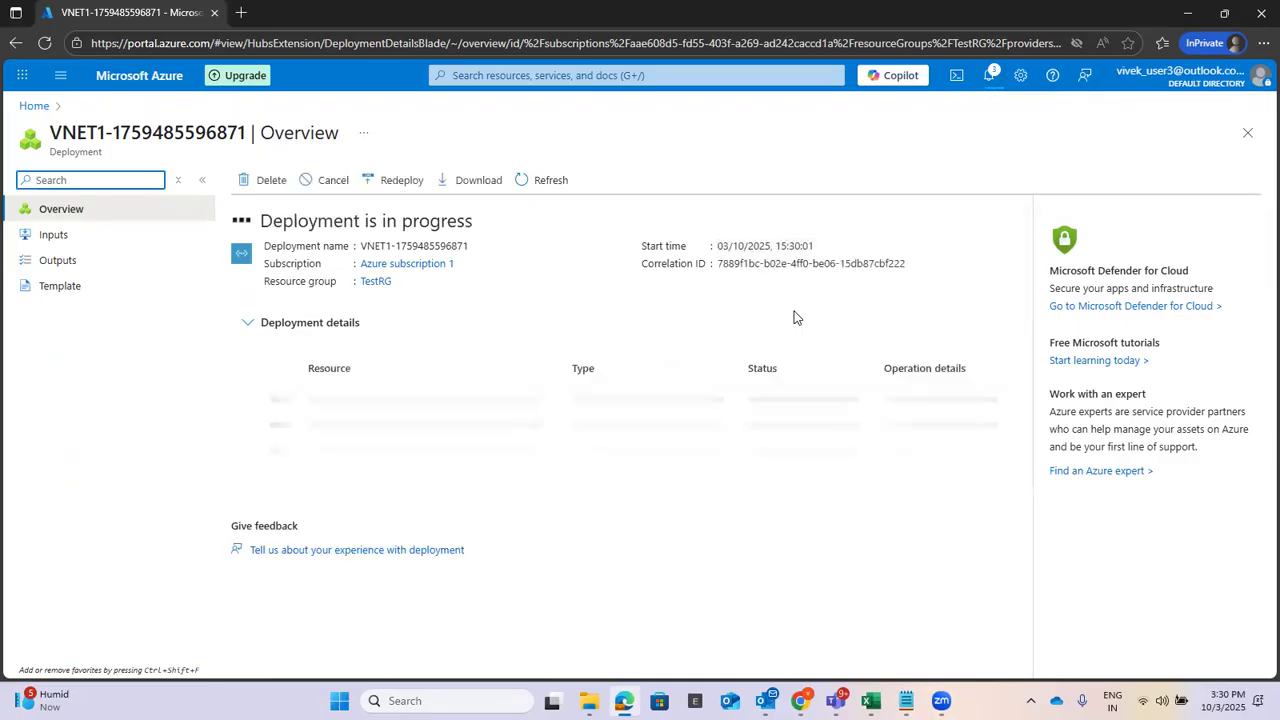
# After VNET1's deployment succeeds, bring the Untitled Notepad checklist back to the front.
pyautogui.click(906, 700)
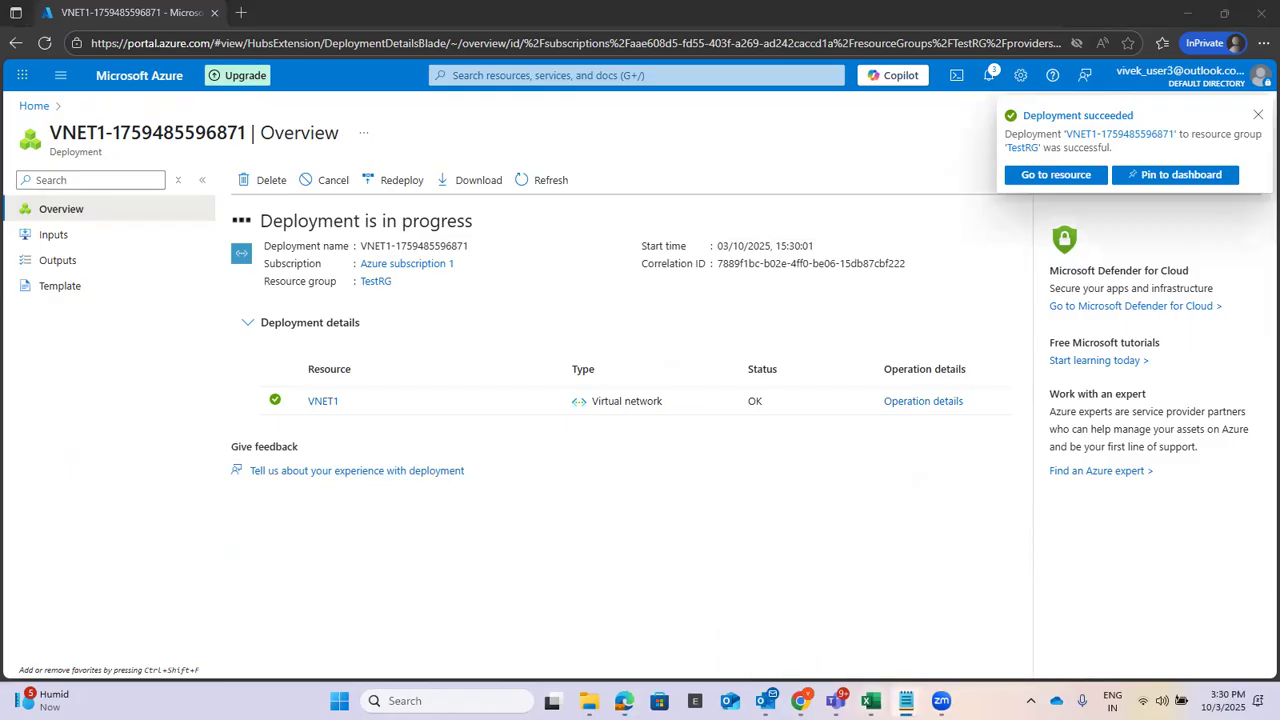
pyautogui.click(925, 600)
# Under the VNET line, type '- Create ASG1' and an indented '- Create ASG2'.
pyautogui.press('Return')
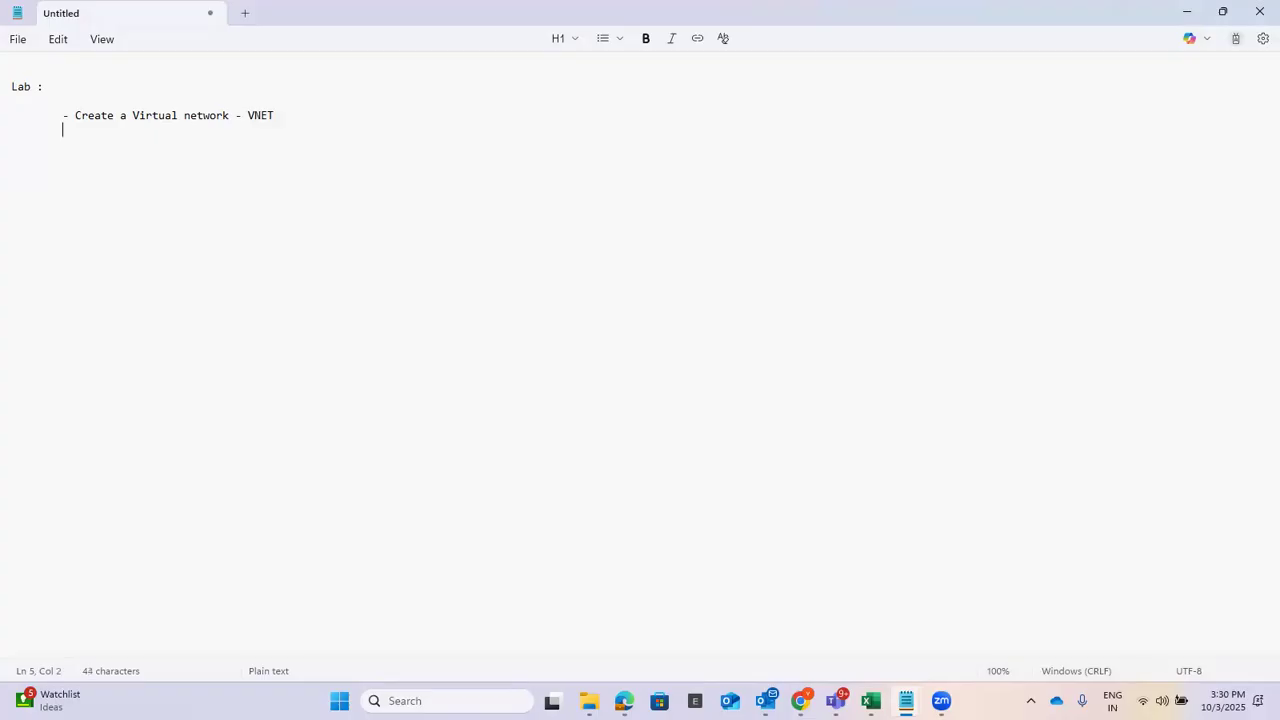
pyautogui.write('- Create')
pyautogui.write(' Appl')
pyautogui.press('BackSpace')
pyautogui.press('BackSpace')
pyautogui.press('BackSpace')
pyautogui.press('BackSpace')
pyautogui.write('ASG1 \t- Create ASG')
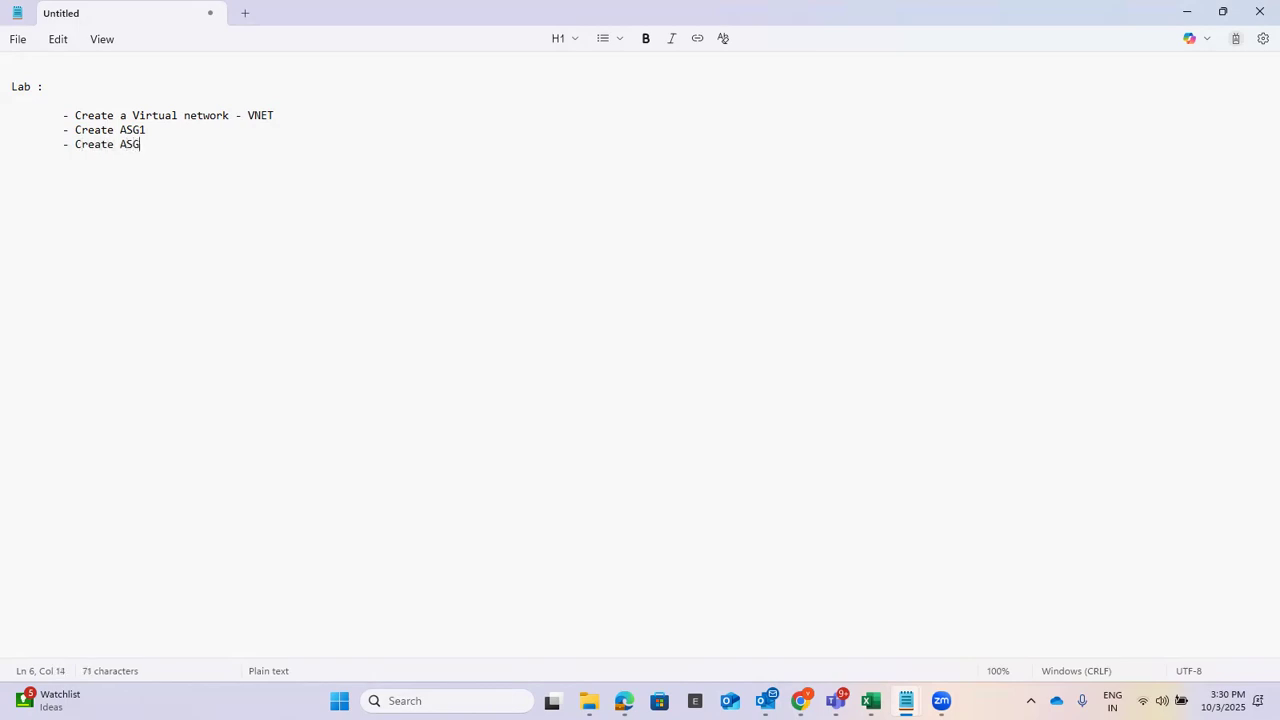
pyautogui.write('2')
# Minimize Notepad and open Application security groups from an 'applica' portal search.
pyautogui.click(1187, 12)
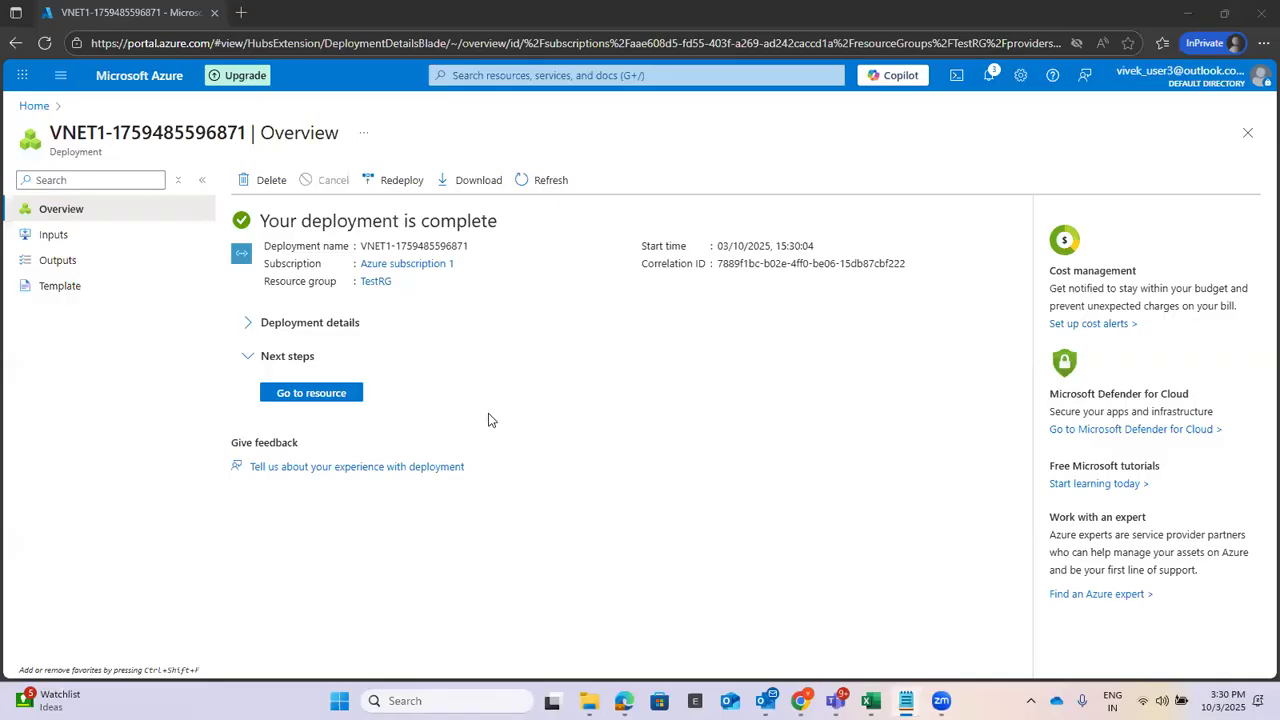
pyautogui.click(580, 78)
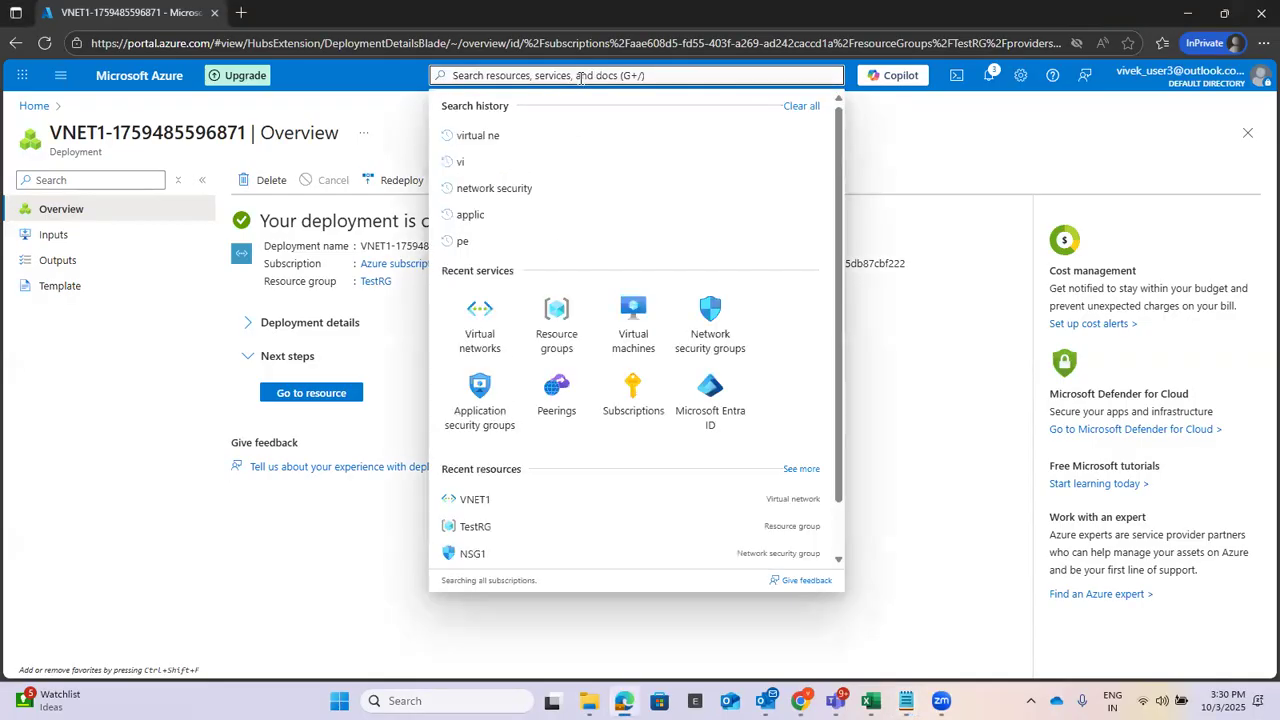
pyautogui.write('app')
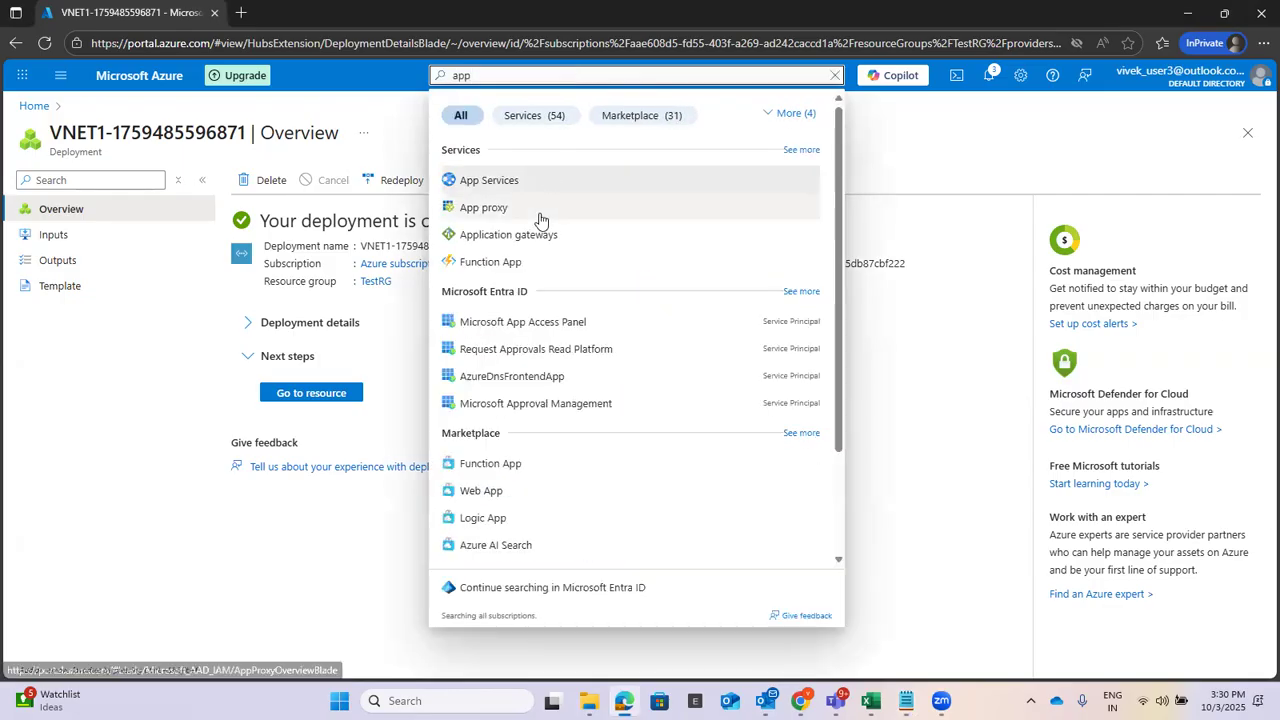
pyautogui.write('lica')
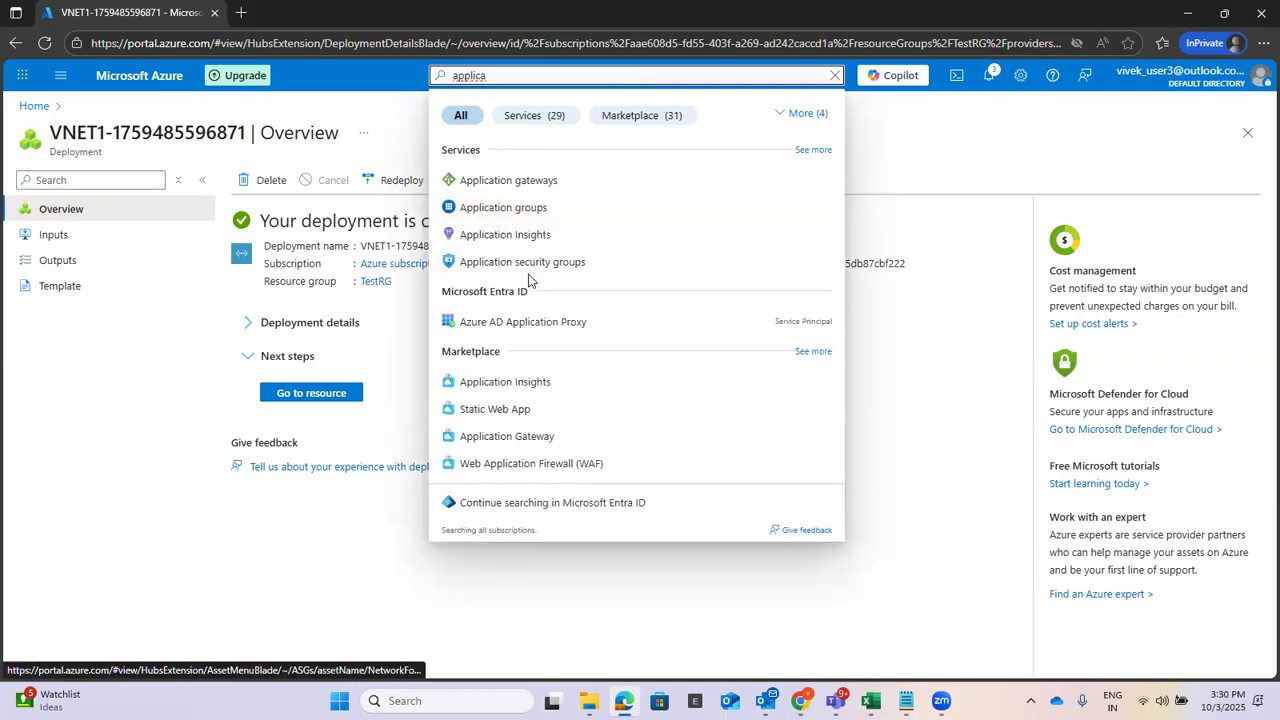
pyautogui.click(547, 262)
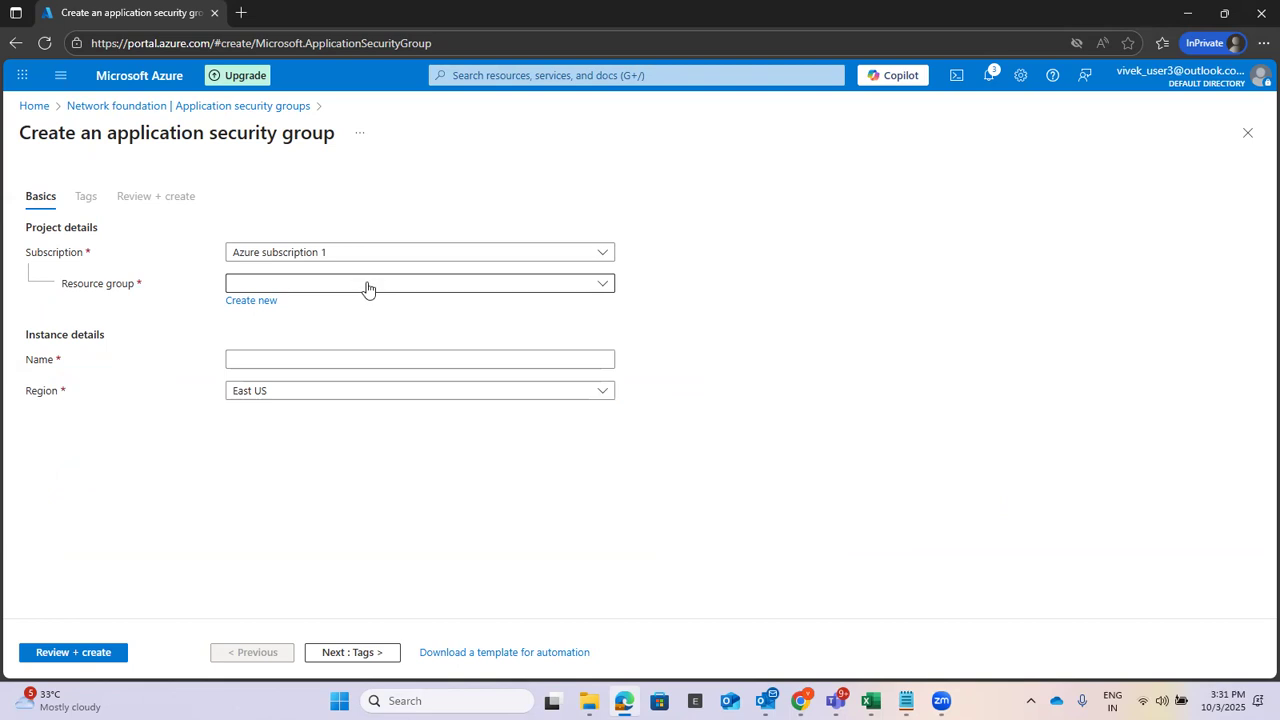
# Create application security group ASG-Web in TestRG via Tags and Review + create.
pyautogui.click(366, 285)
pyautogui.click(285, 363)
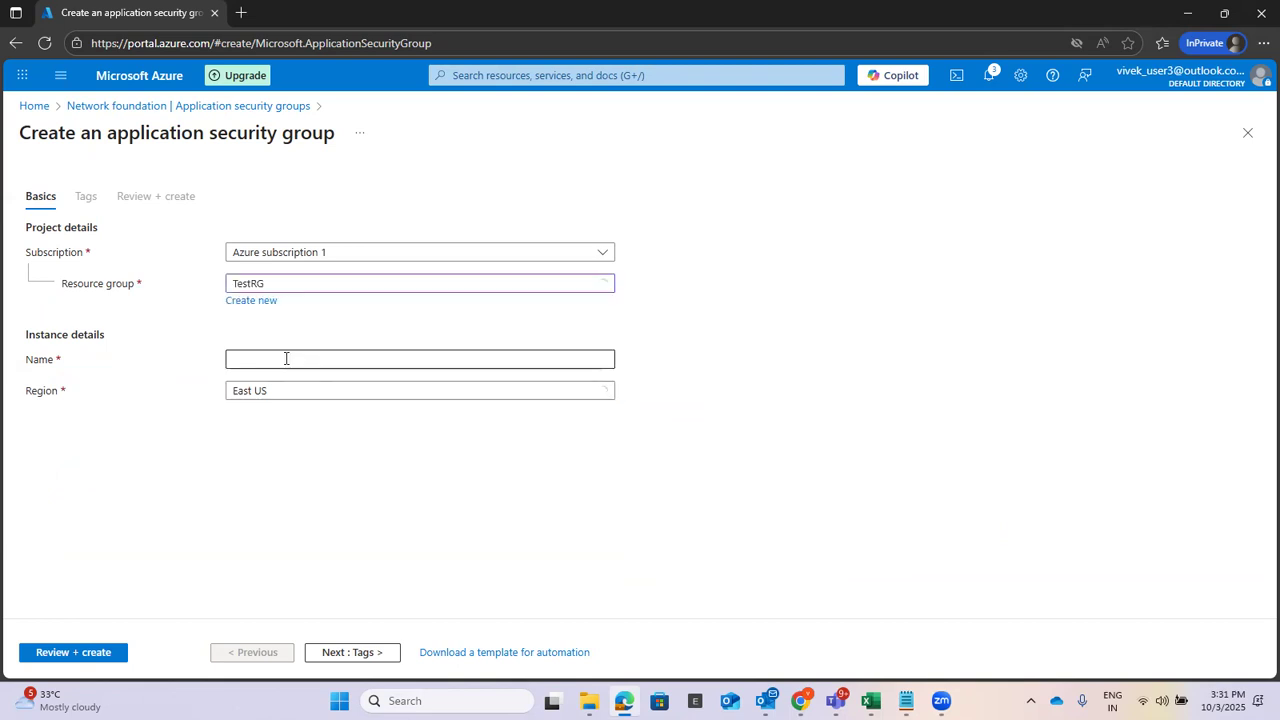
pyautogui.click(292, 352)
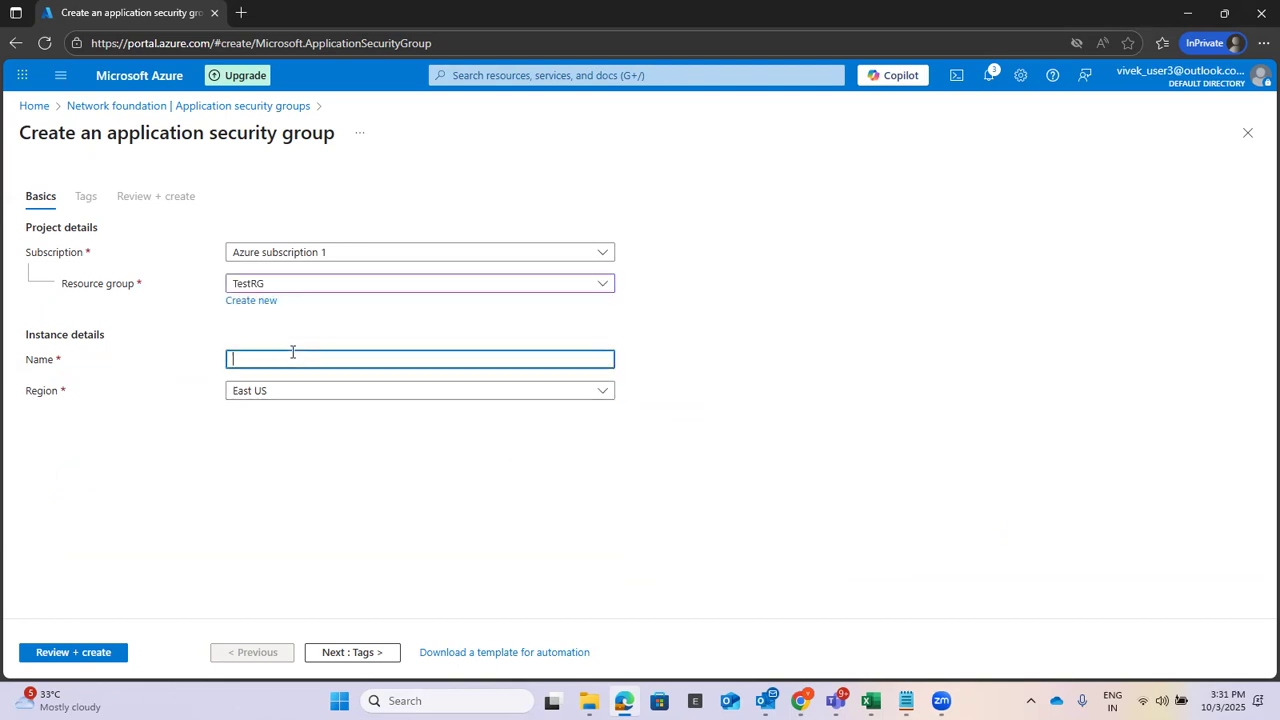
pyautogui.write('ASG-Web')
pyautogui.click(334, 653)
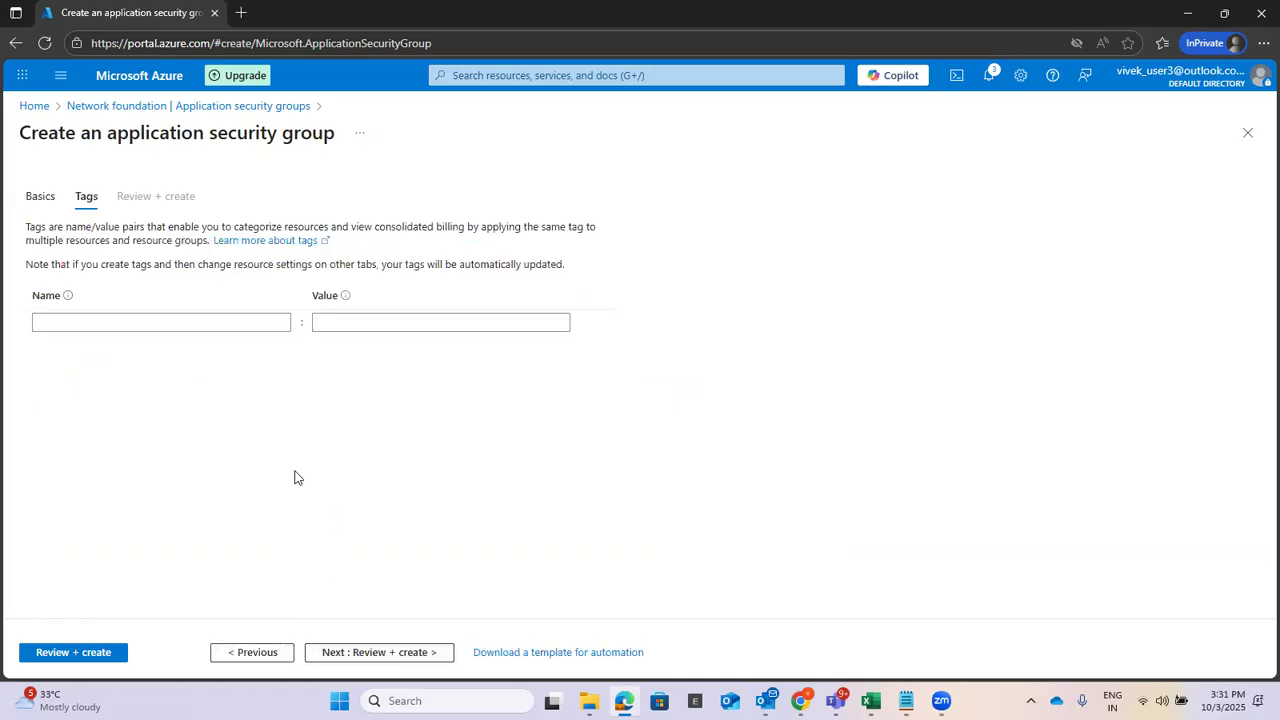
pyautogui.click(337, 652)
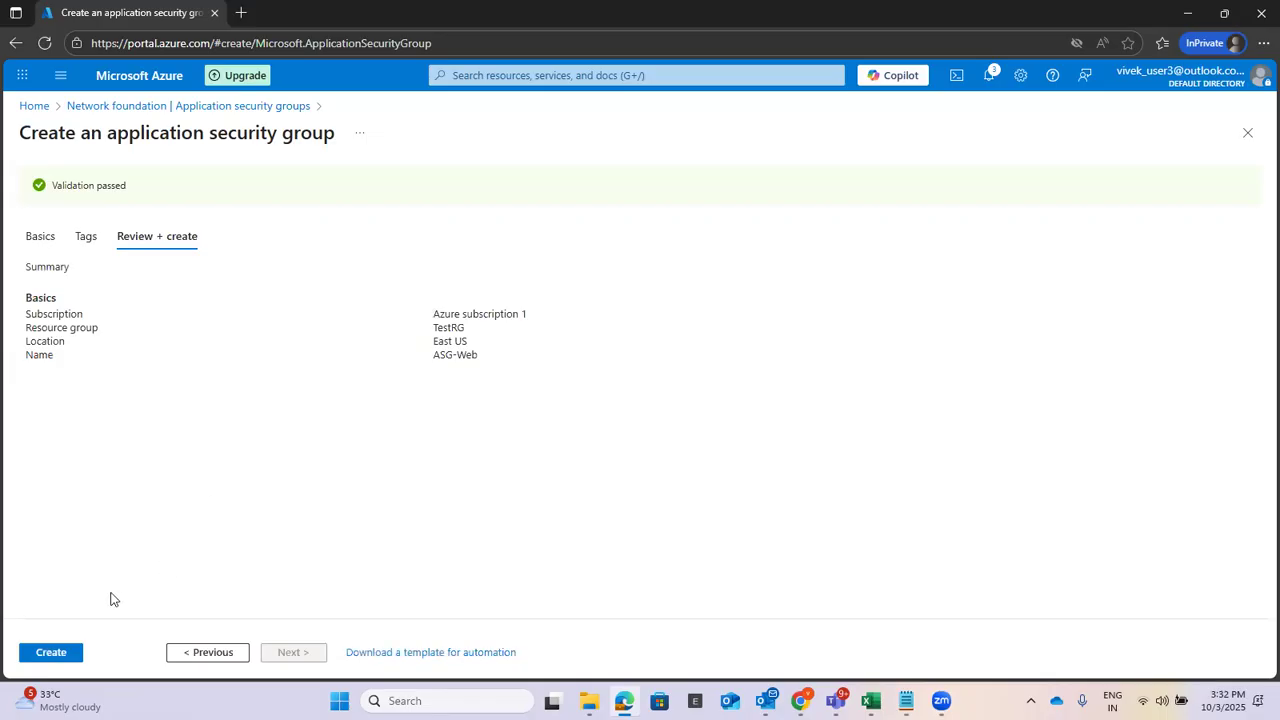
pyautogui.click(58, 652)
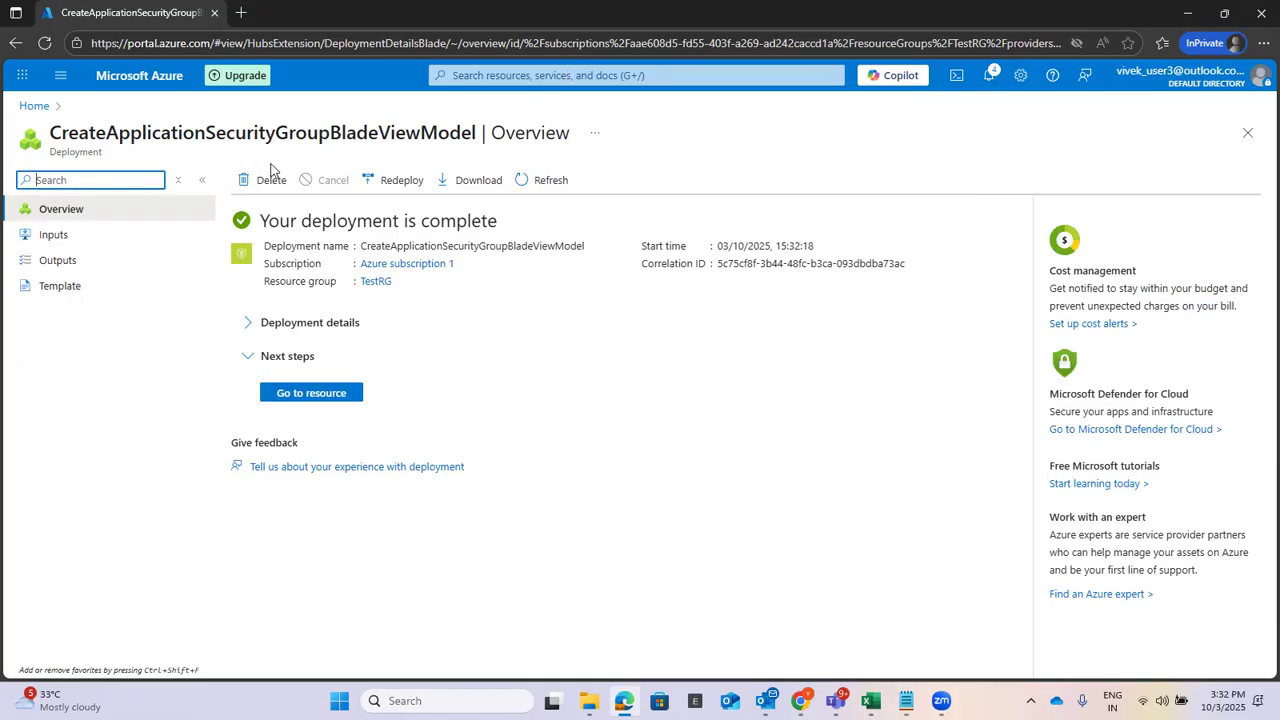
# Start a new application security group in resource group TestRG named ASG-mgmt.
pyautogui.click(553, 78)
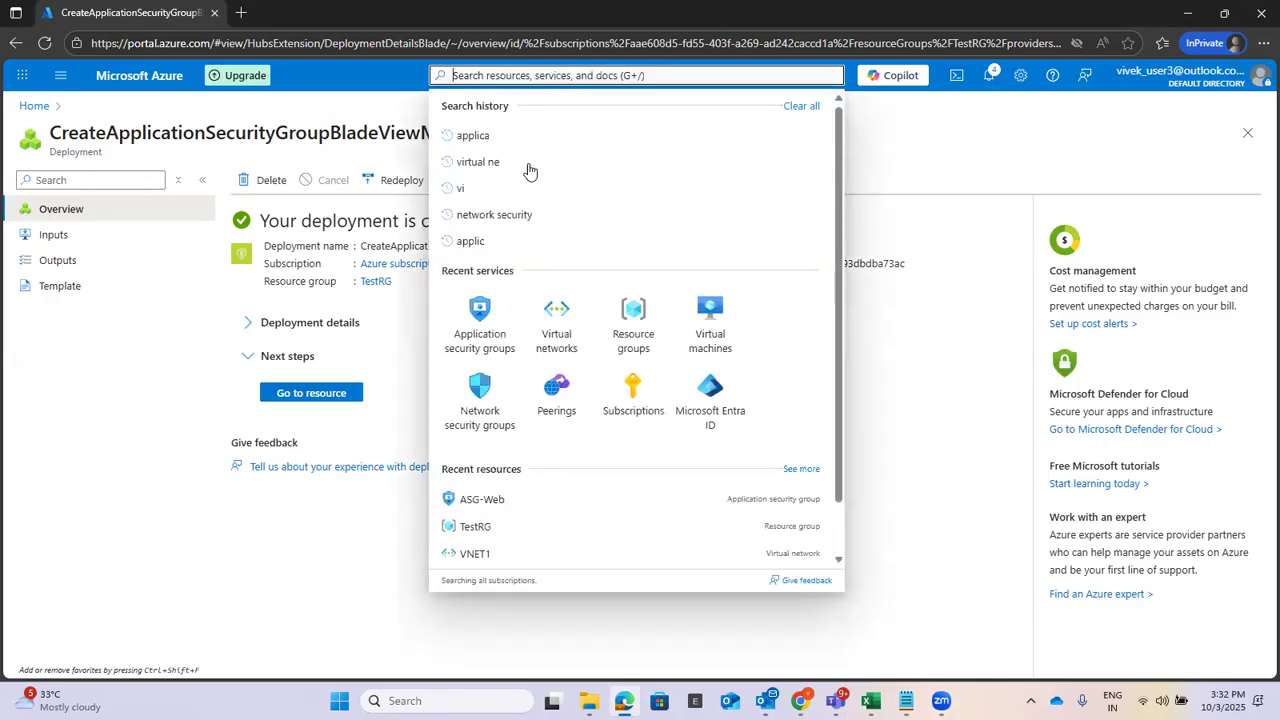
pyautogui.click(490, 318)
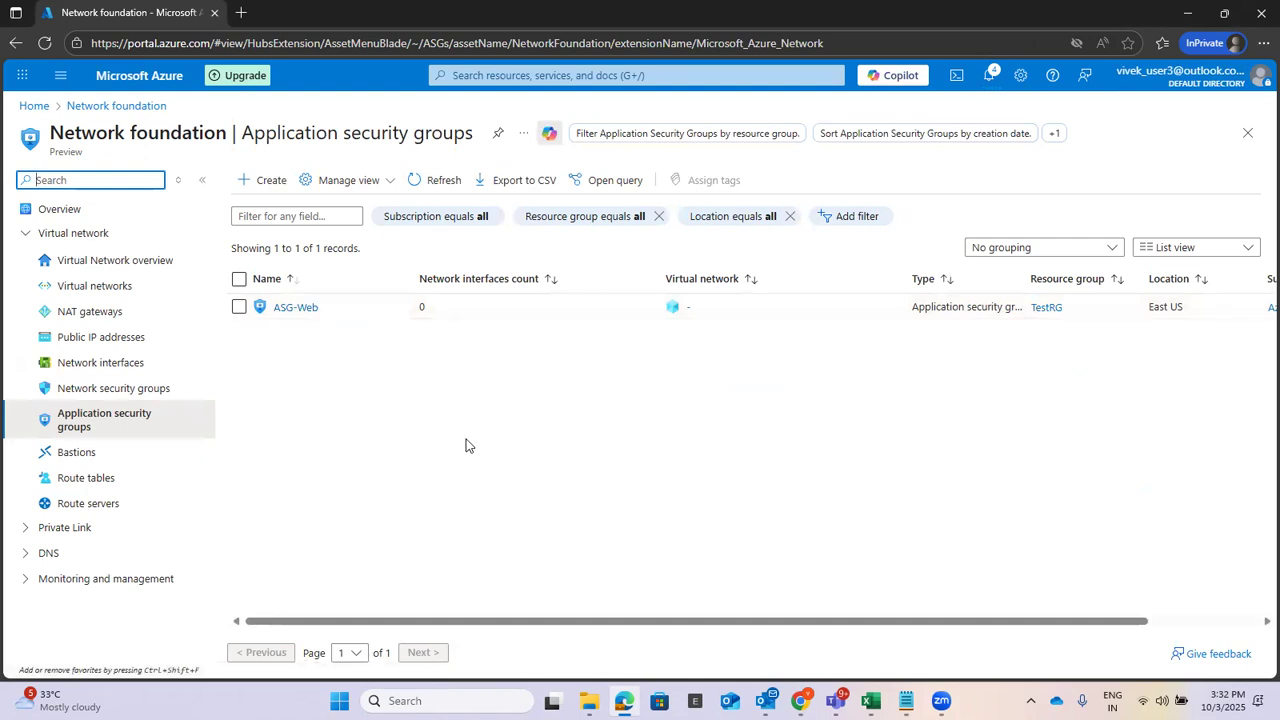
pyautogui.click(266, 181)
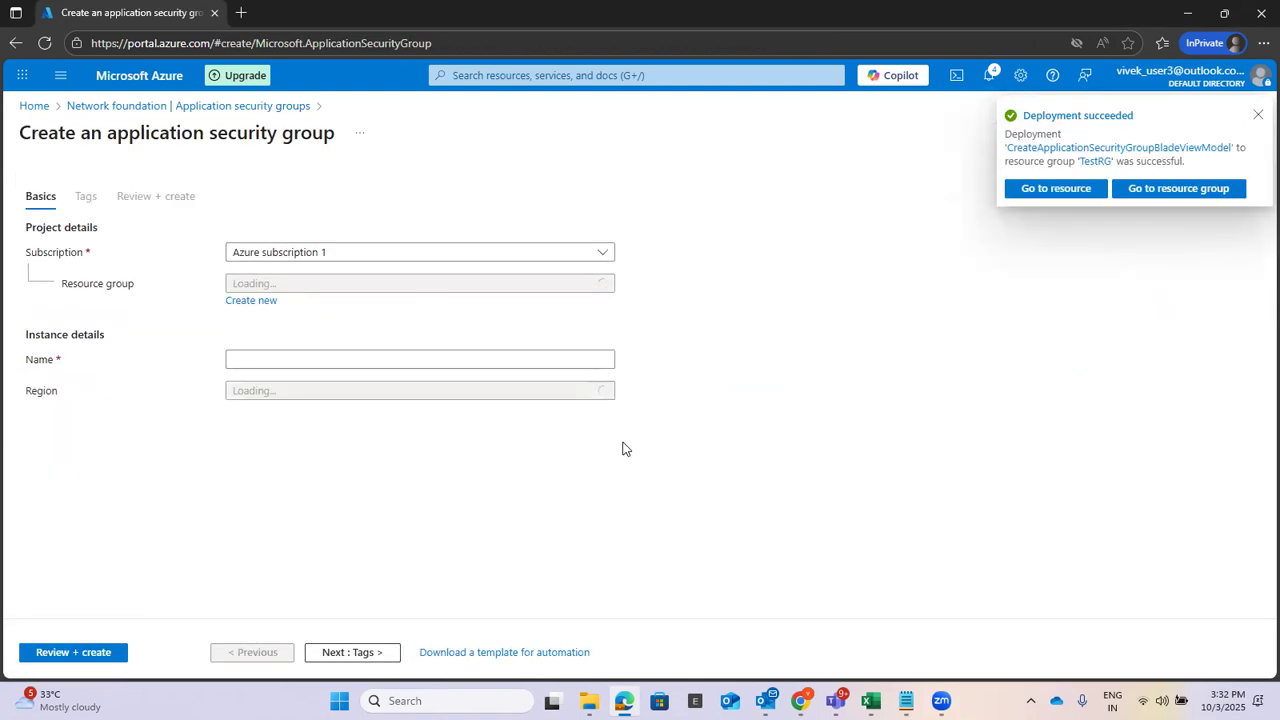
pyautogui.click(329, 286)
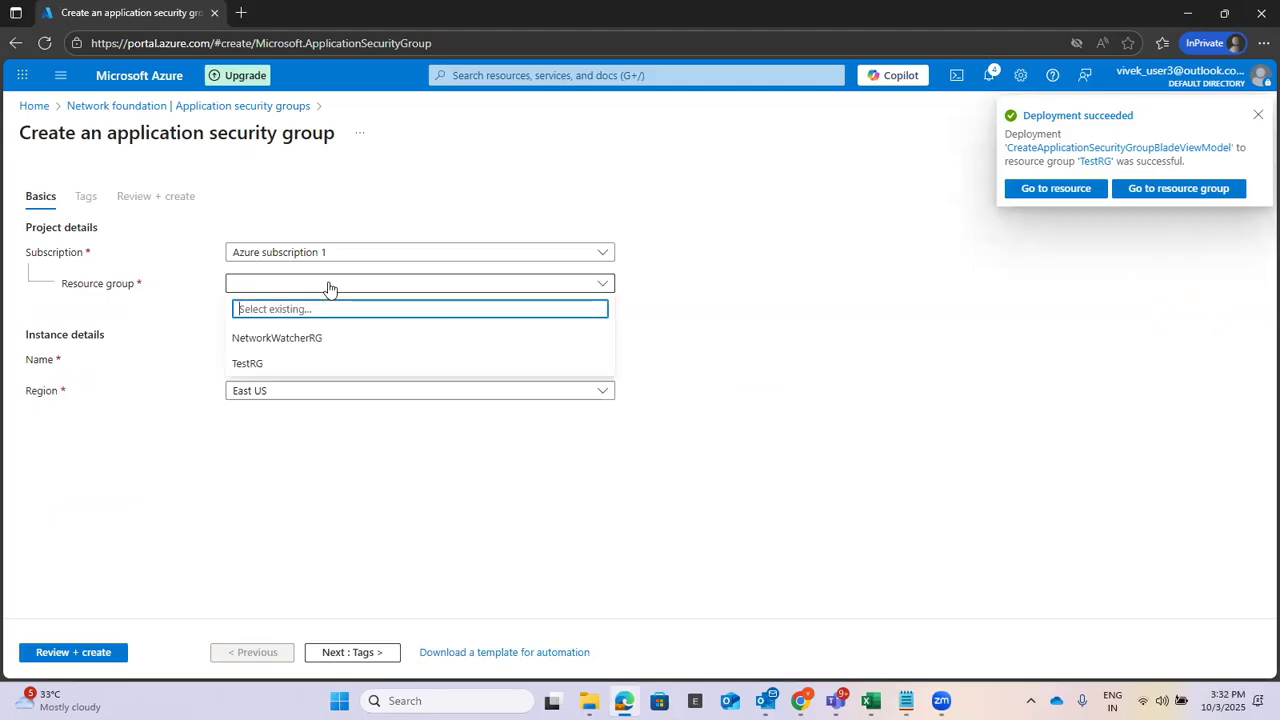
pyautogui.click(287, 372)
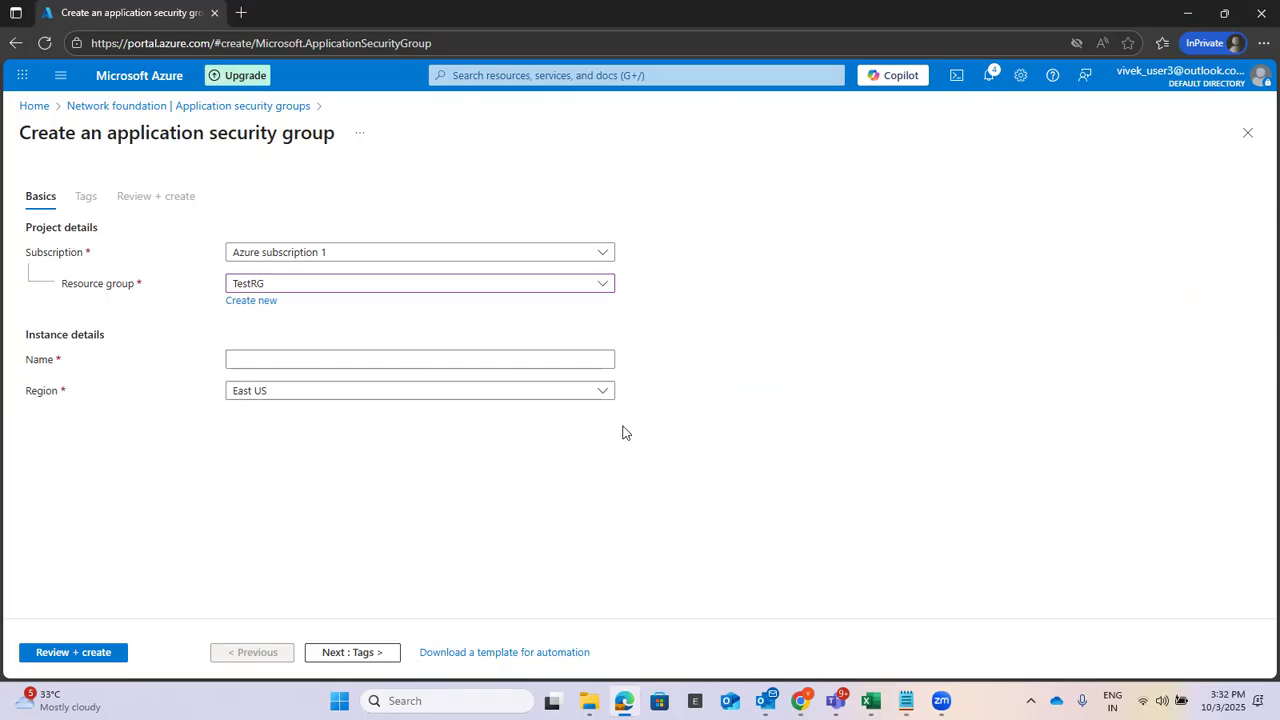
pyautogui.click(318, 358)
pyautogui.click(316, 352)
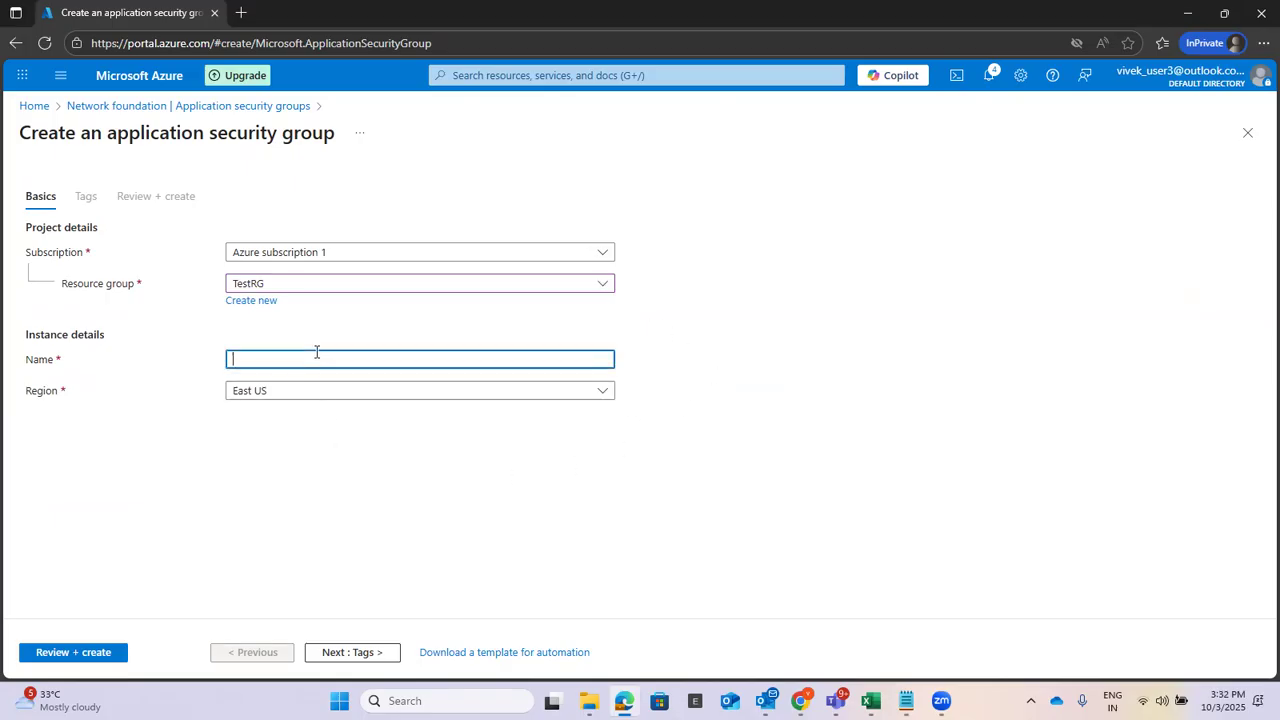
pyautogui.write('ASG-mgmt')
# Pass ASG-mgmt through Tags and Review + create, then create it.
pyautogui.click(355, 654)
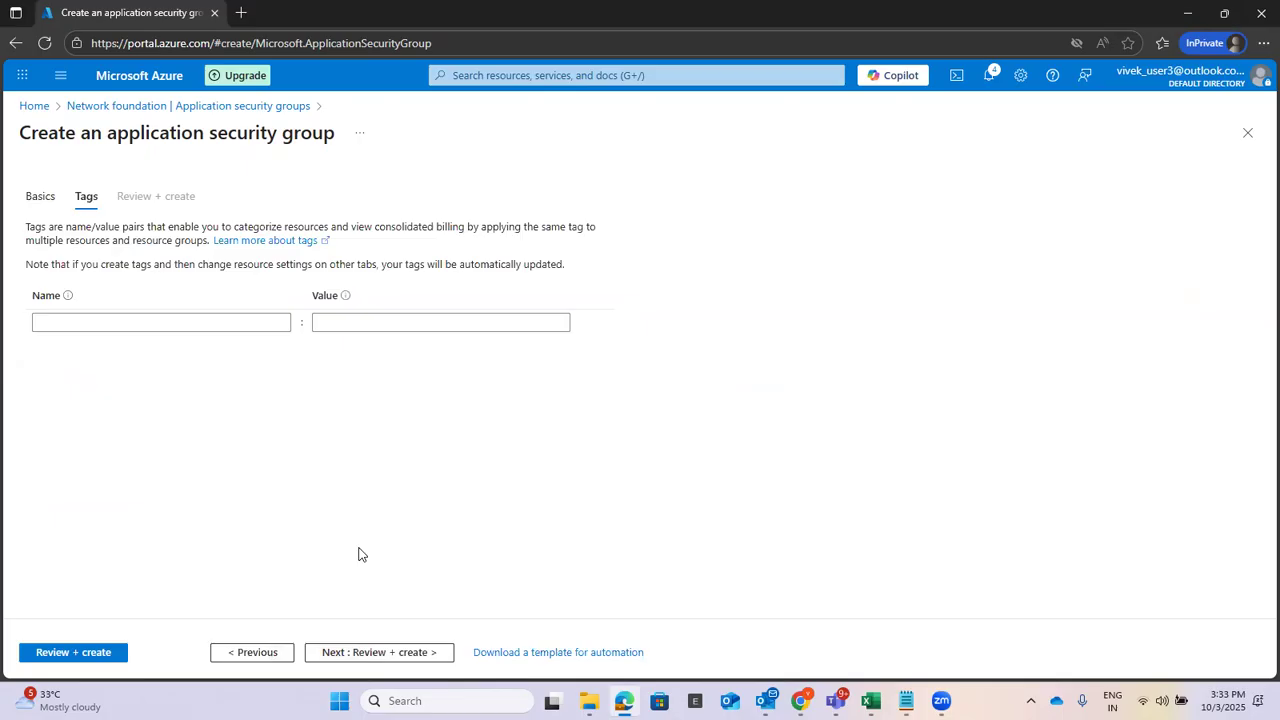
pyautogui.click(349, 653)
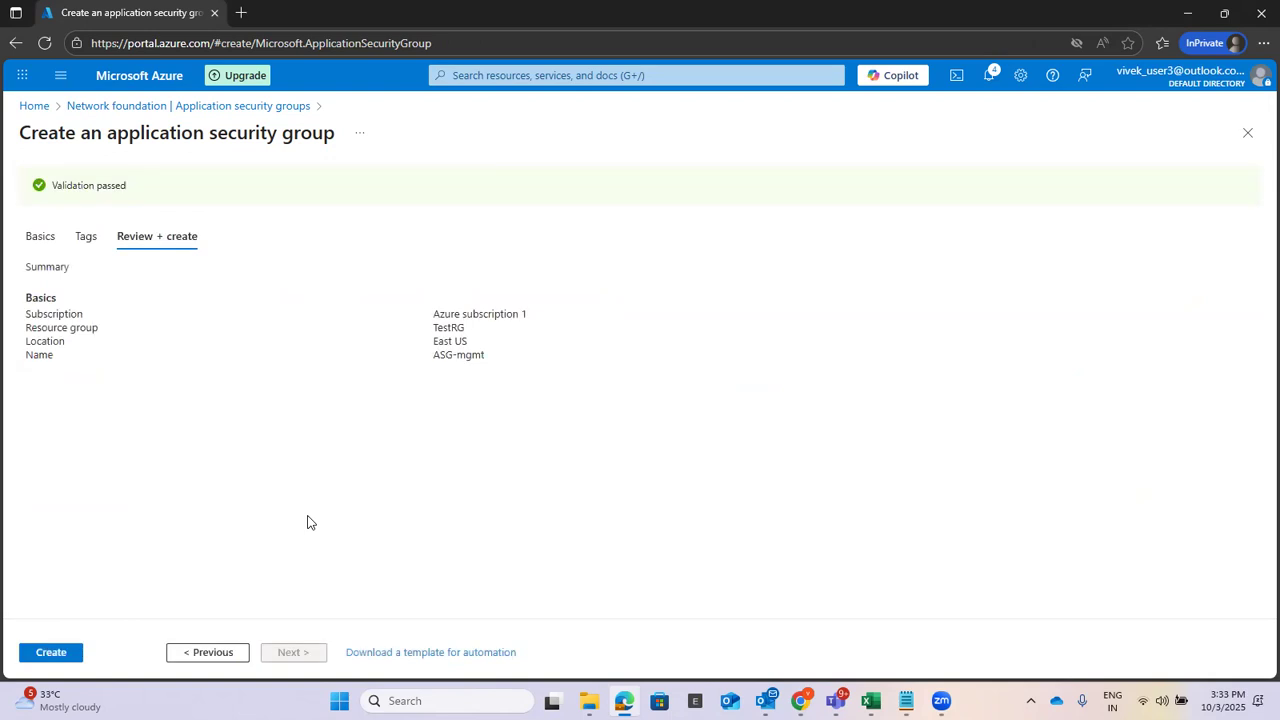
pyautogui.click(51, 653)
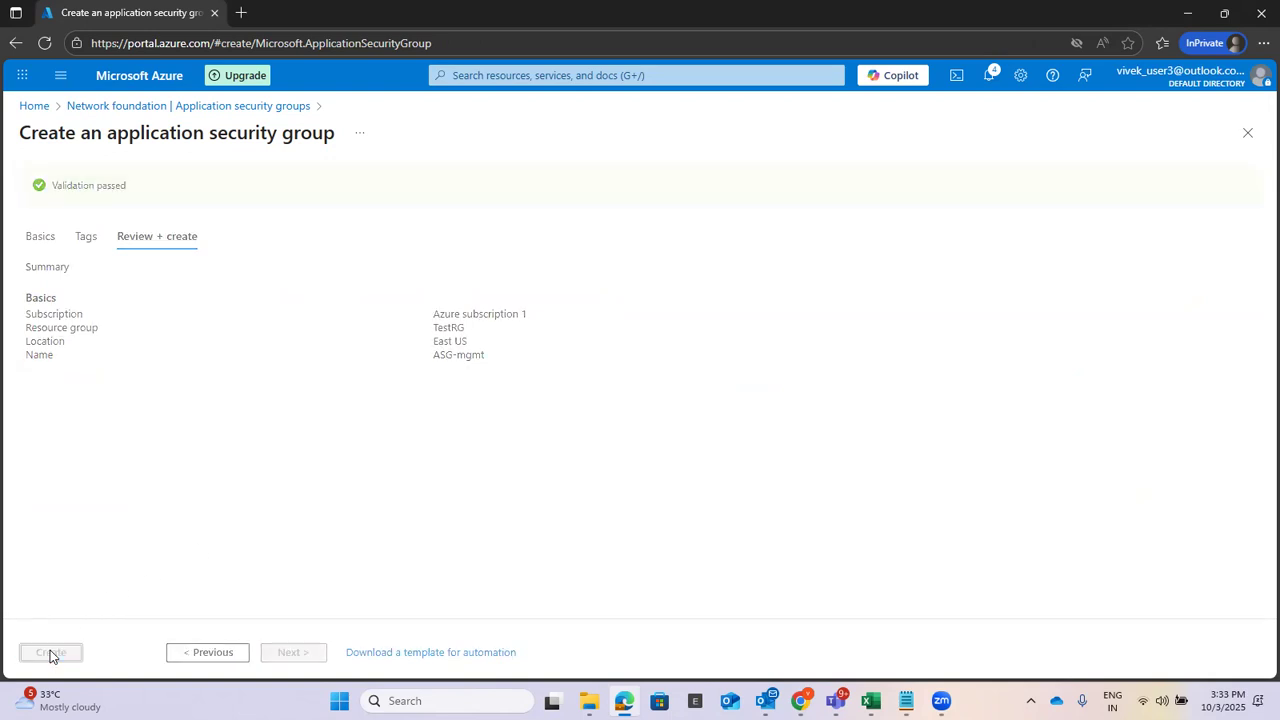
# Add the checklist line 'Create Network Security Group - NSG1' below the ASG2 item.
pyautogui.moveTo(906, 700)
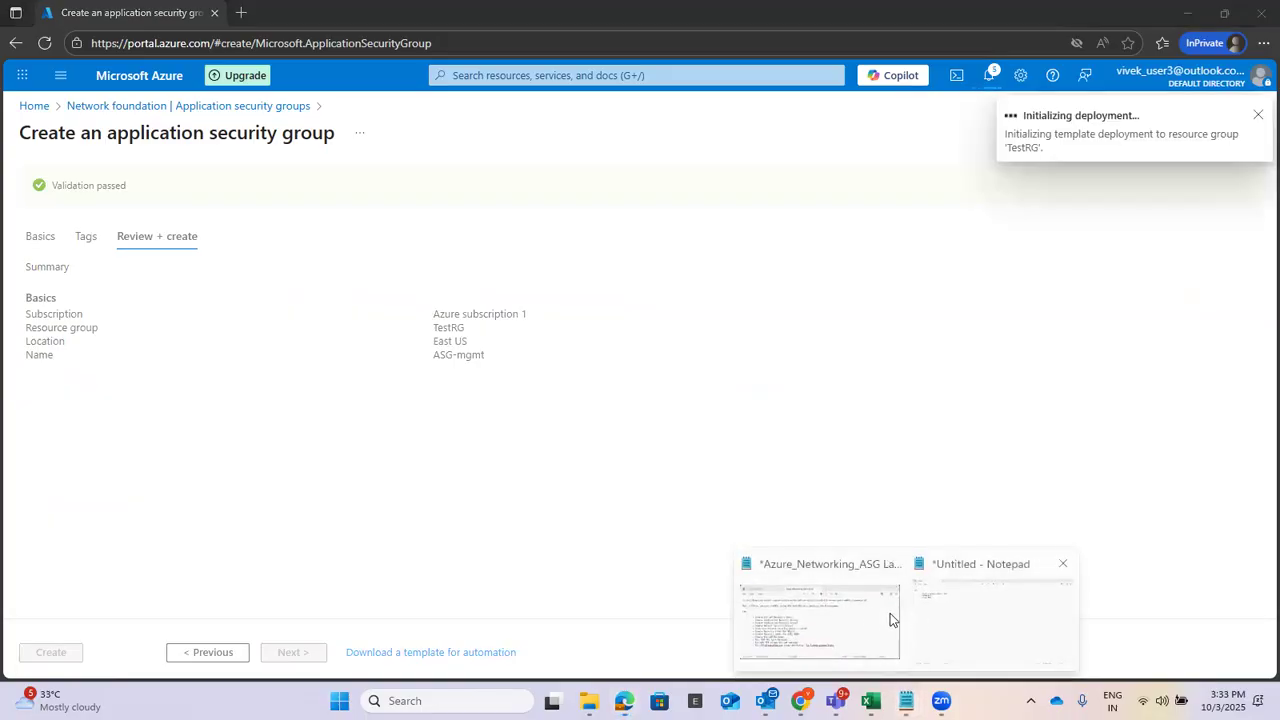
pyautogui.click(963, 620)
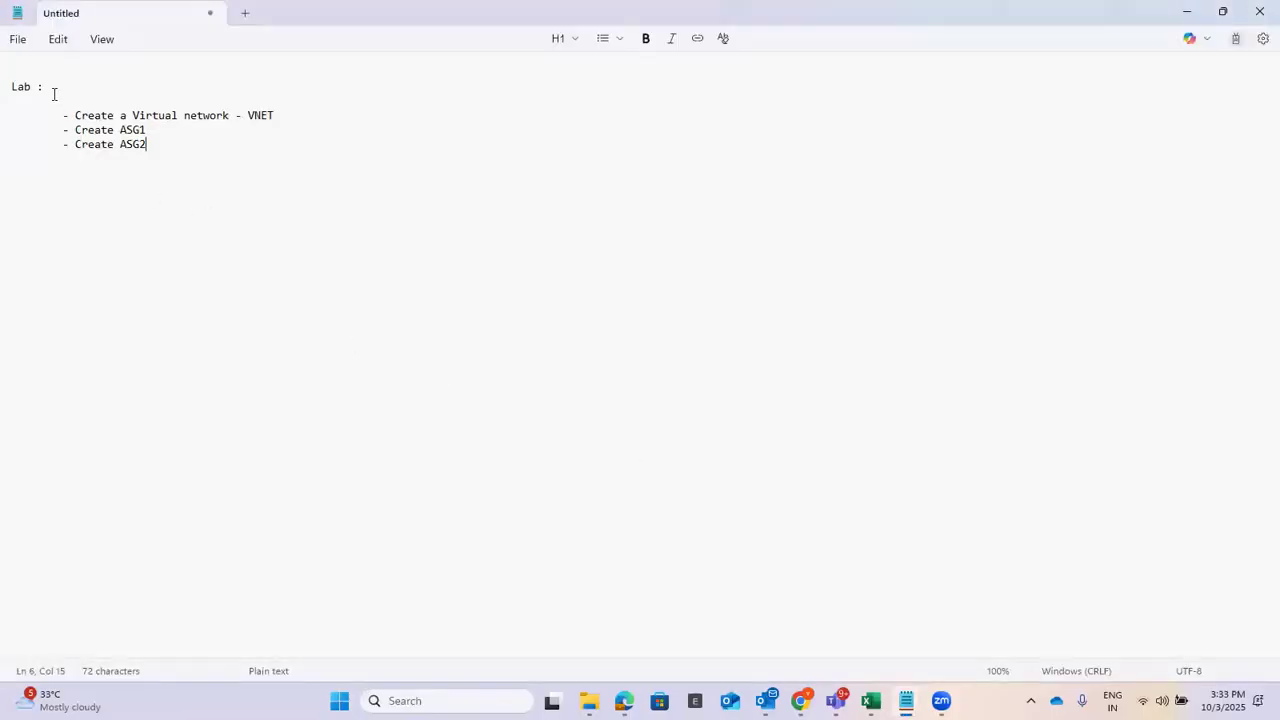
pyautogui.moveTo(285, 110); pyautogui.dragTo(120, 143)
pyautogui.click(153, 131)
pyautogui.click(172, 150)
pyautogui.write('Create')
pyautogui.write(' N')
pyautogui.write('etwork S')
pyautogui.write('eco')
pyautogui.write('urity G')
pyautogui.write('roup')
pyautogui.write(' - ')
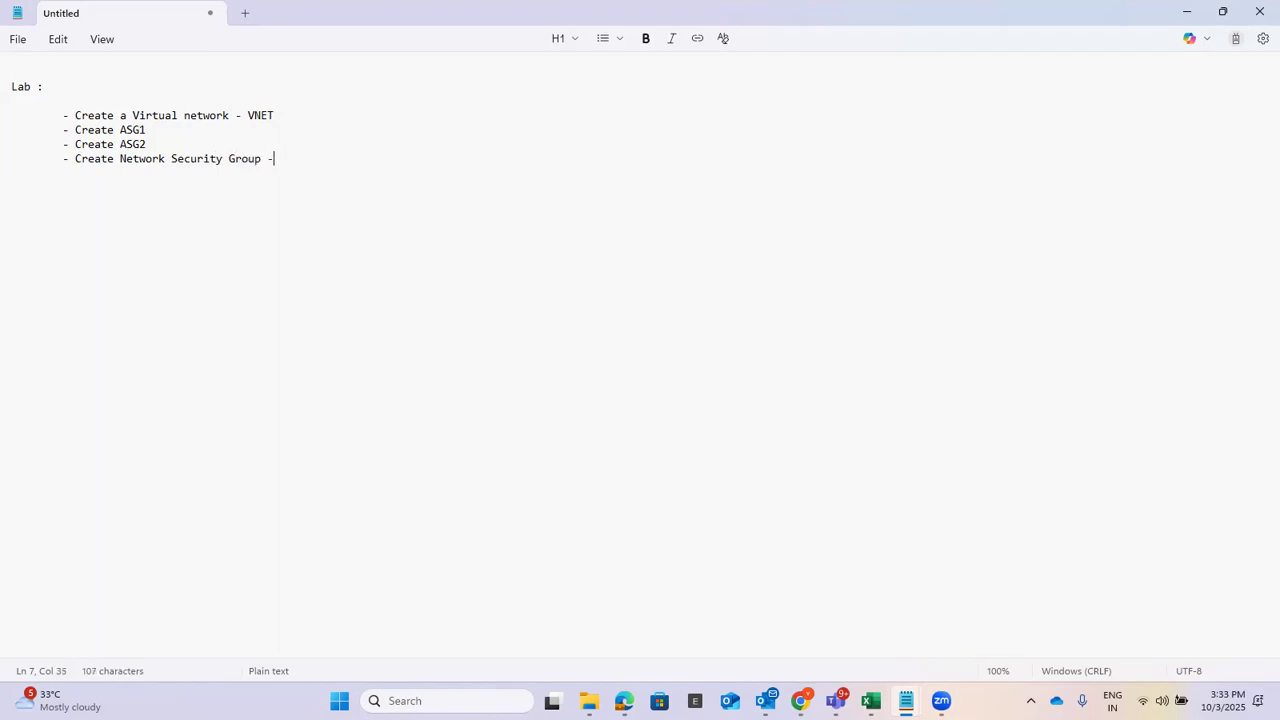
pyautogui.write('NSG1')
# Start a new network security group in TestRG named NSG1.
pyautogui.click(1186, 12)
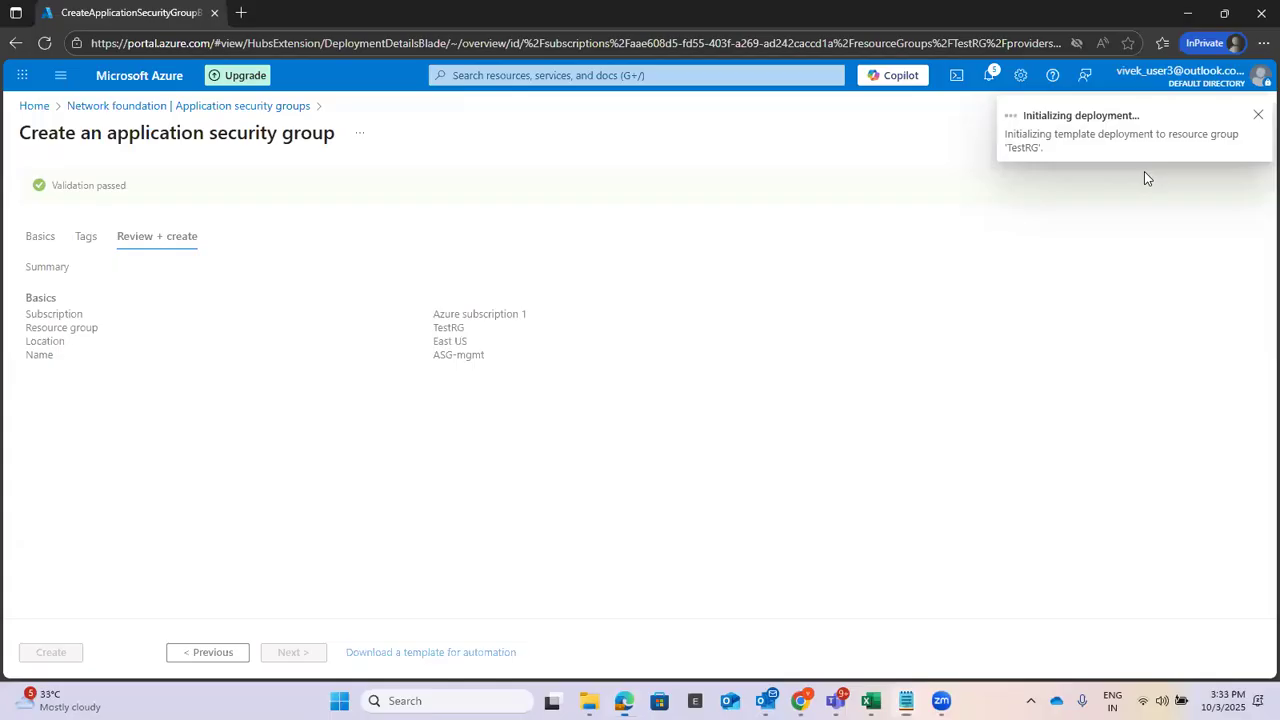
pyautogui.click(630, 75)
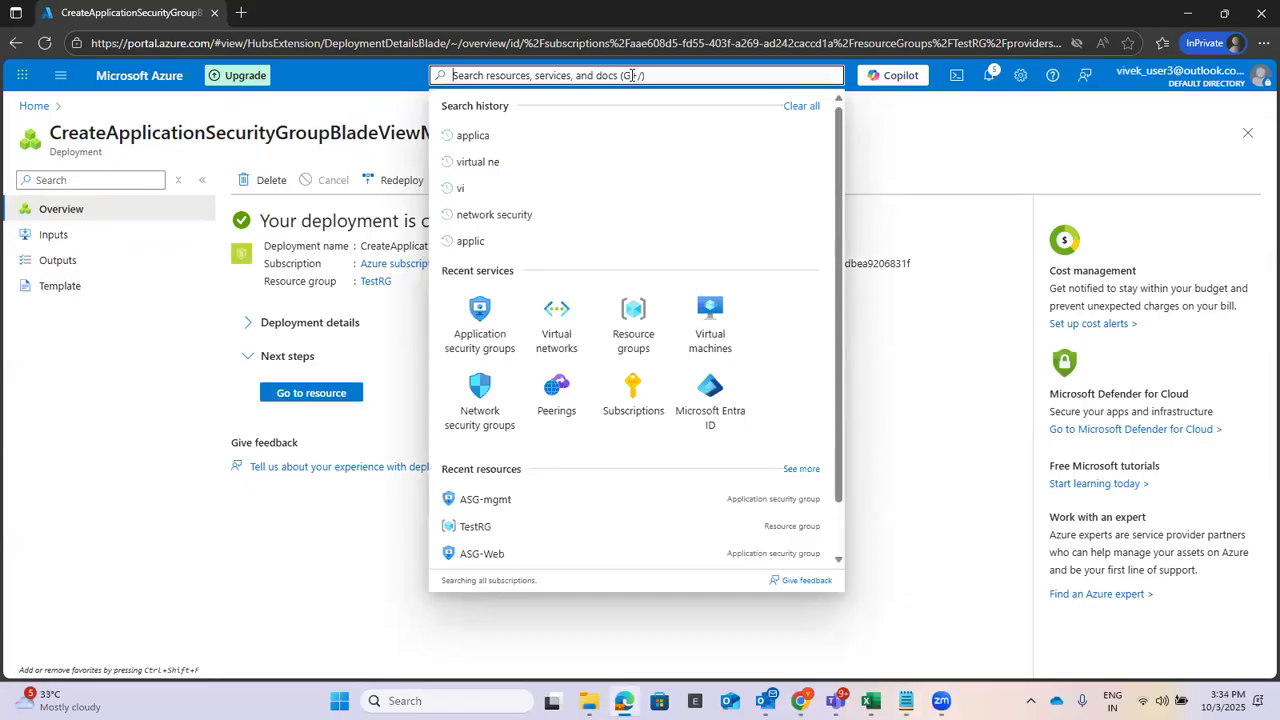
pyautogui.write('net')
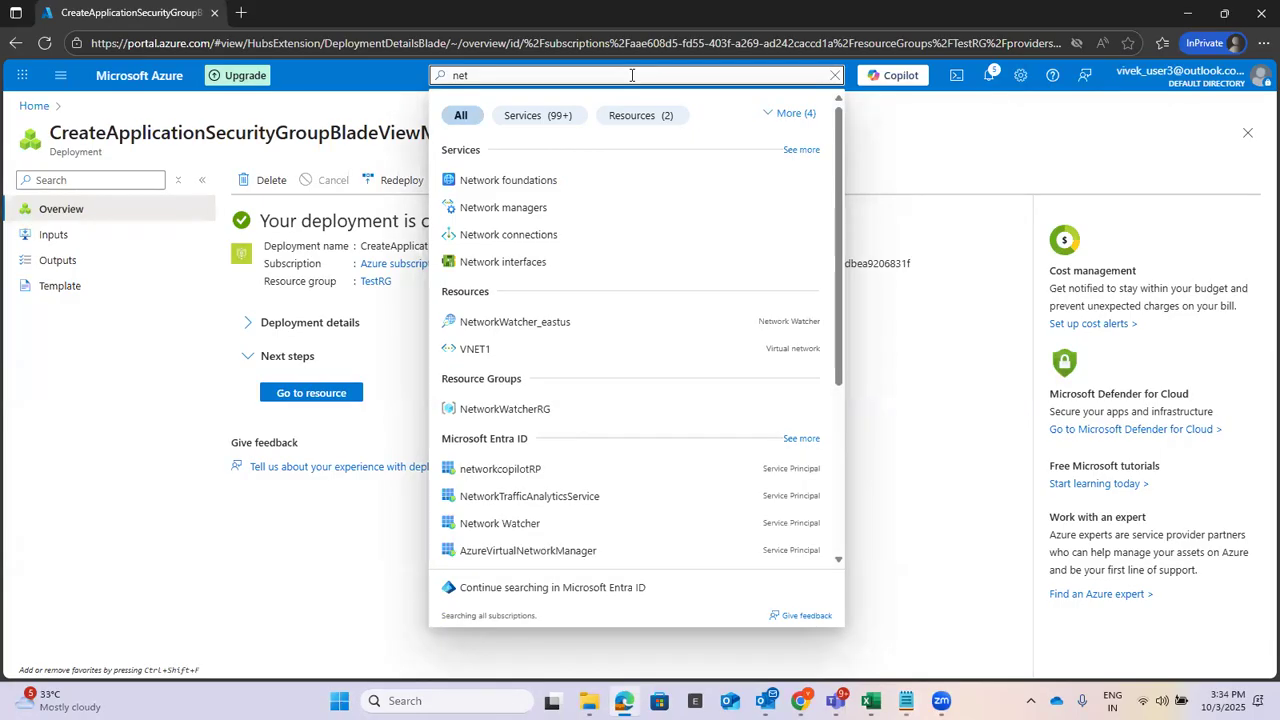
pyautogui.write('work')
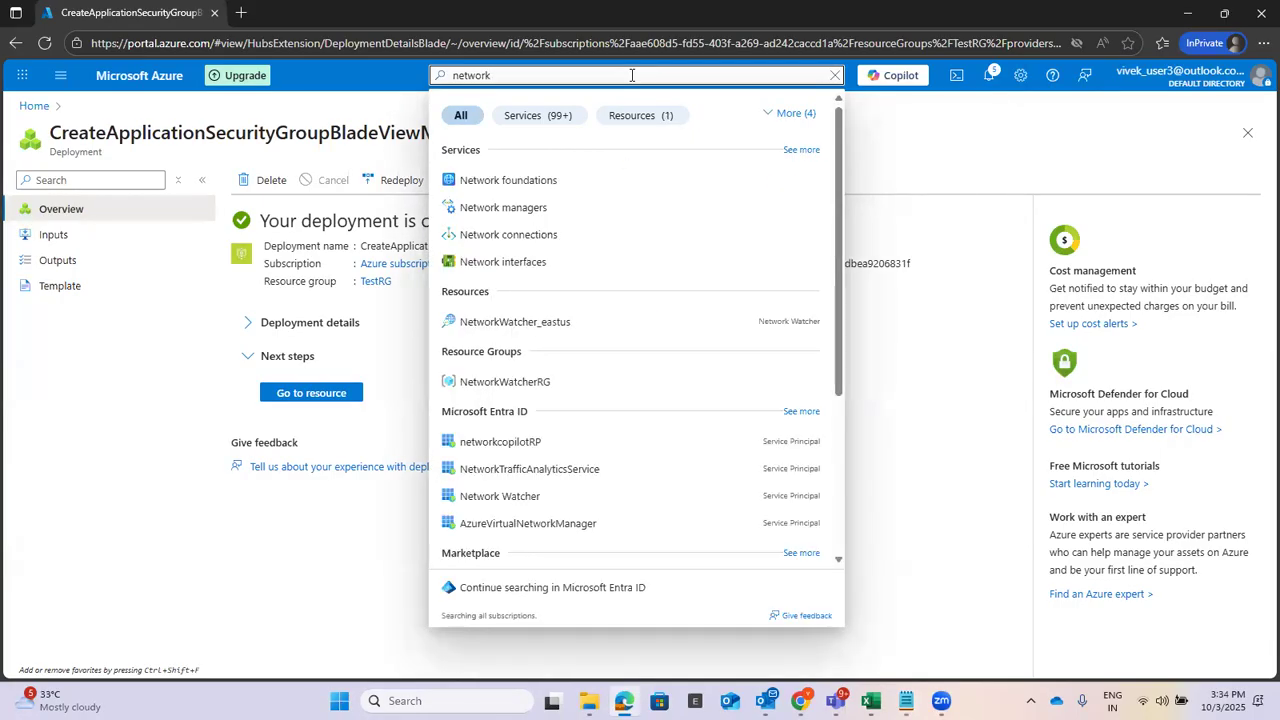
pyautogui.write(' sec')
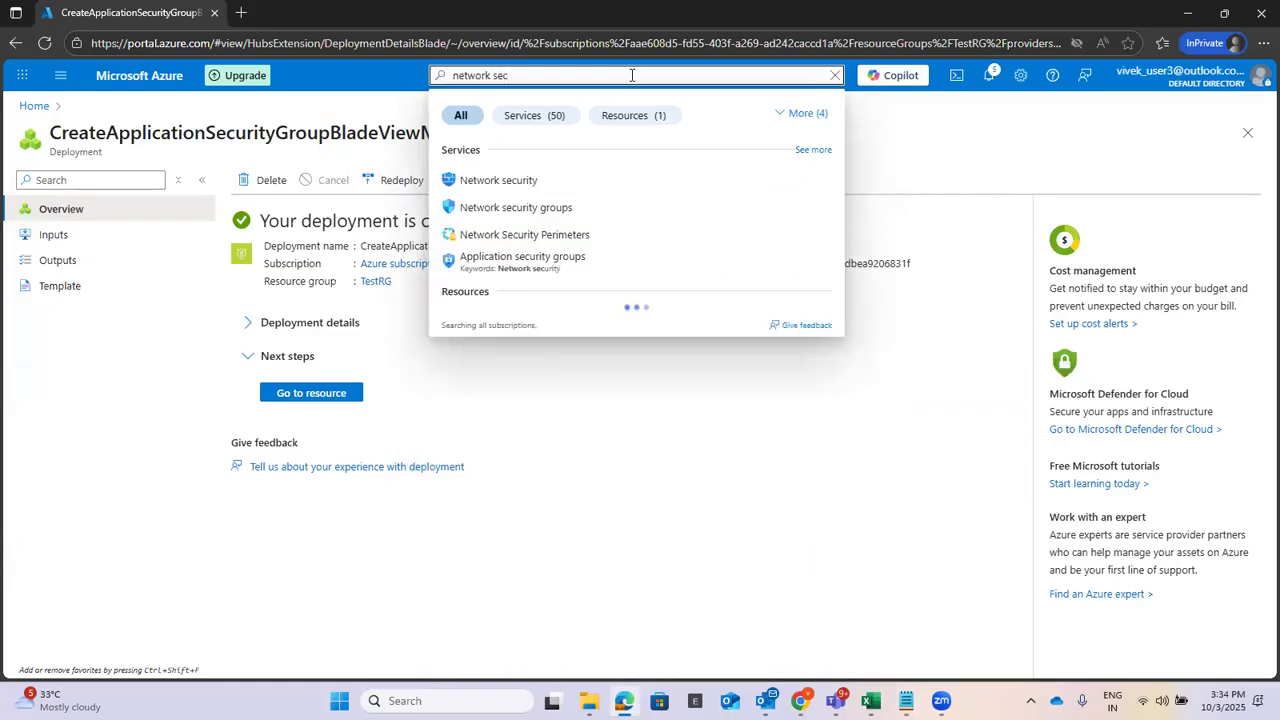
pyautogui.click(525, 207)
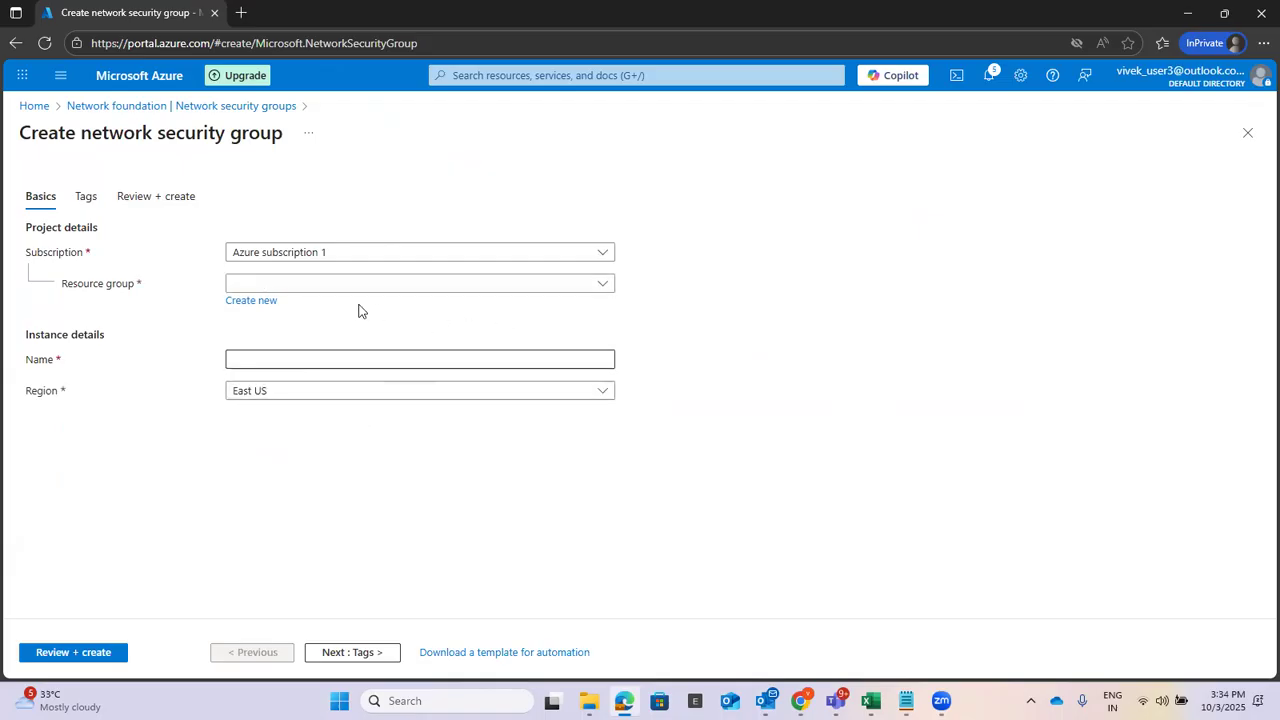
pyautogui.click(298, 286)
pyautogui.click(262, 361)
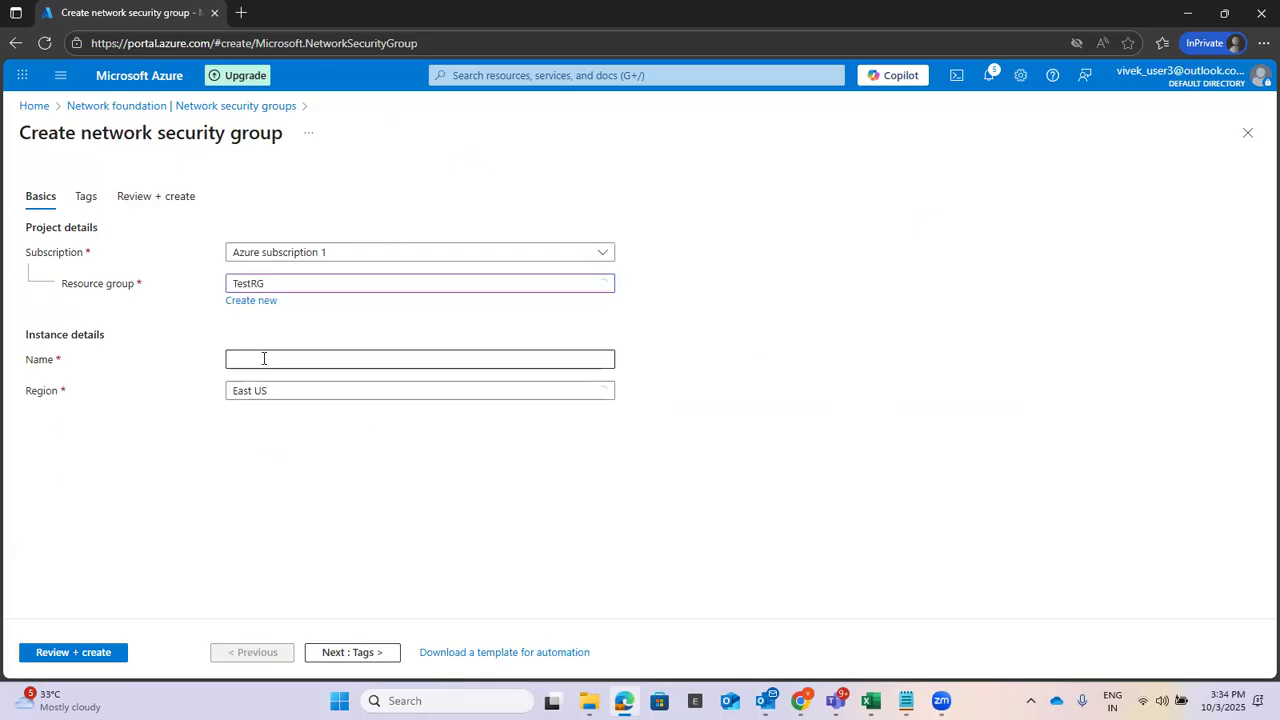
pyautogui.click(343, 361)
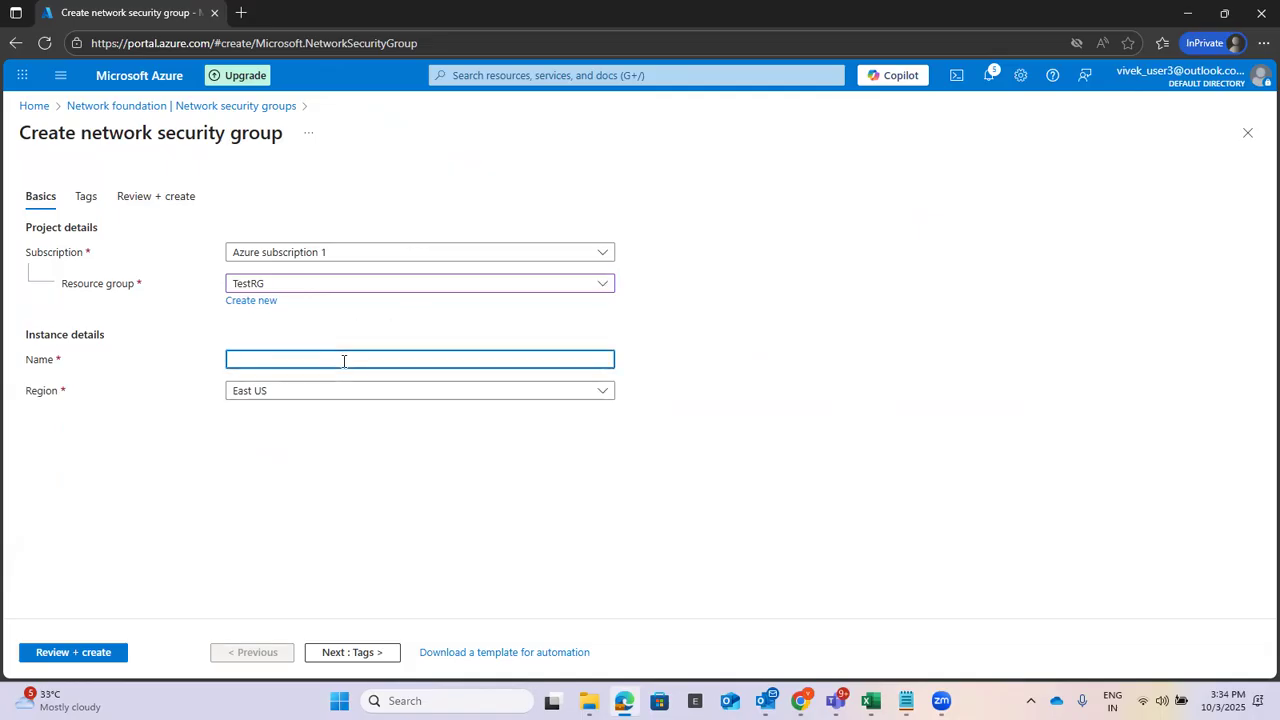
pyautogui.write('NSG')
pyautogui.click(358, 443)
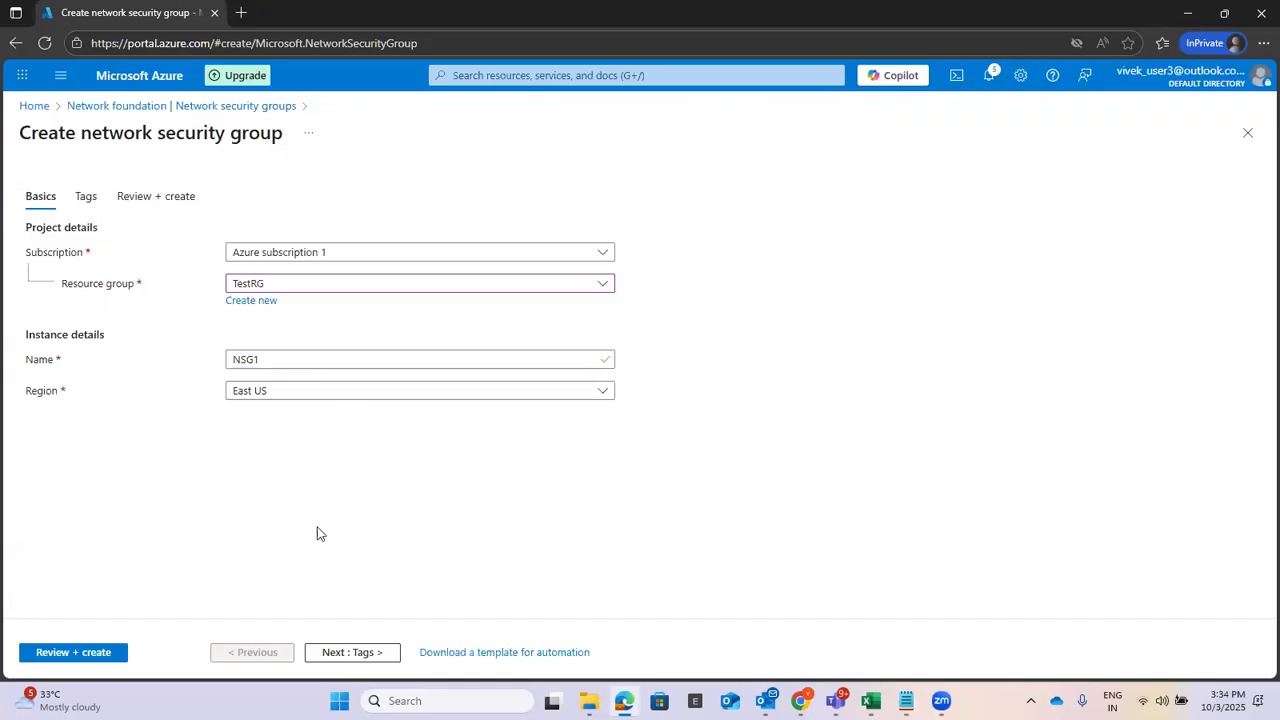
# Review and create NSG1, open the new resource, and go back to the checklist.
pyautogui.click(349, 654)
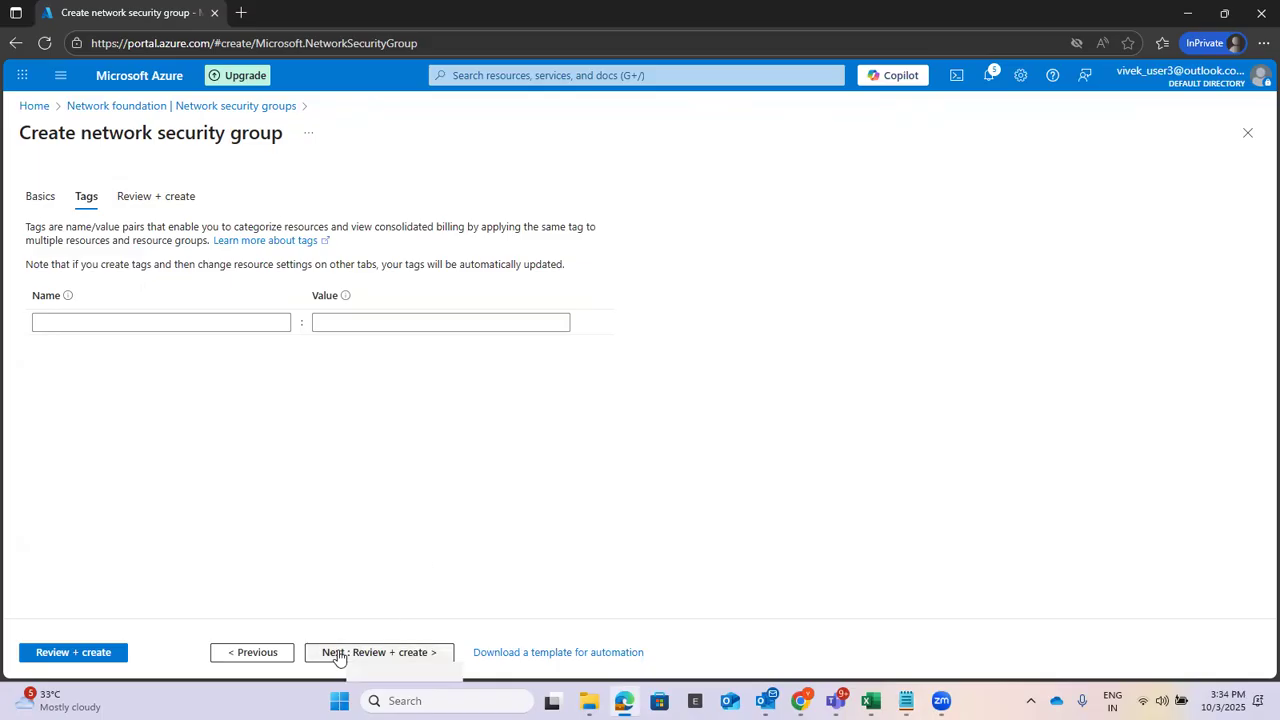
pyautogui.click(337, 655)
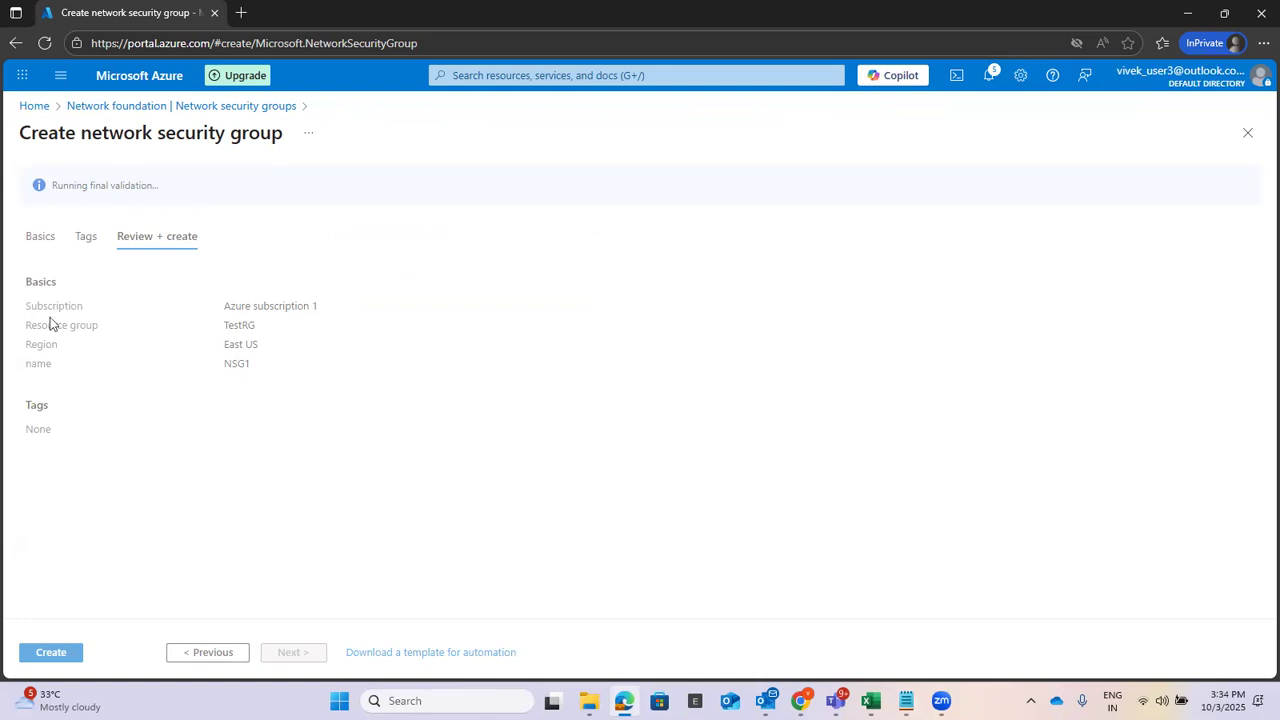
pyautogui.click(56, 655)
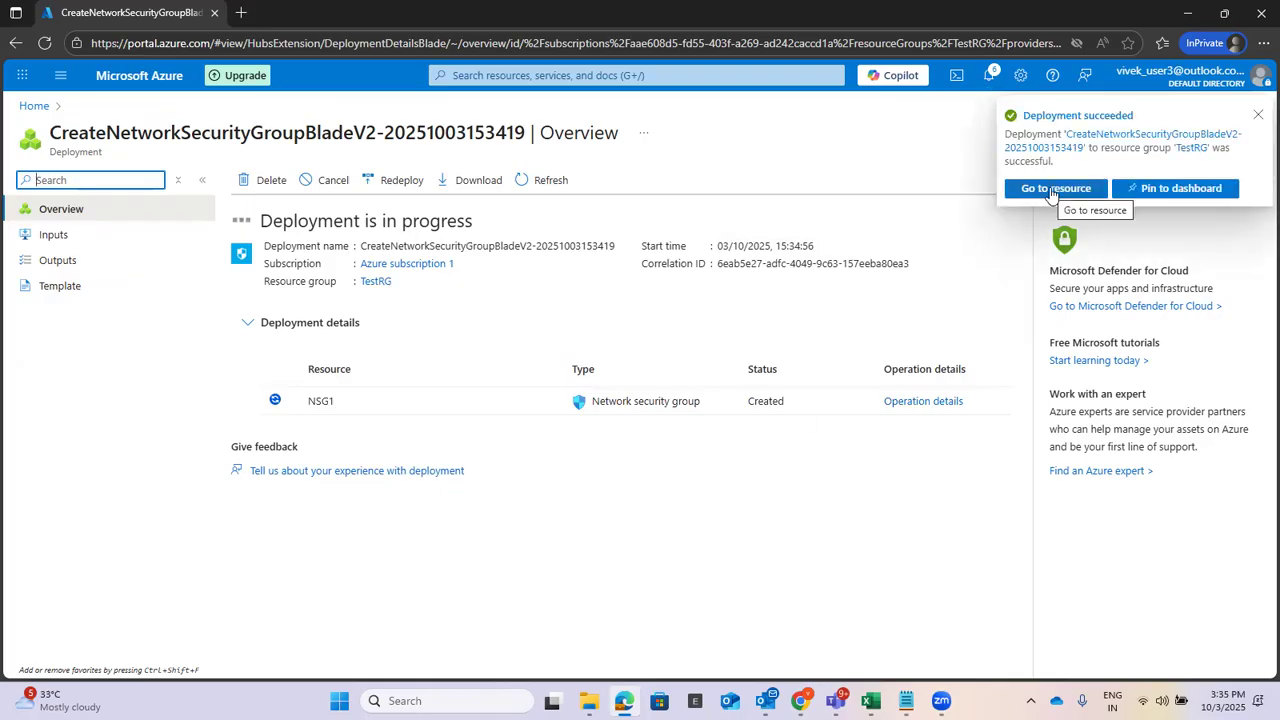
pyautogui.click(1051, 193)
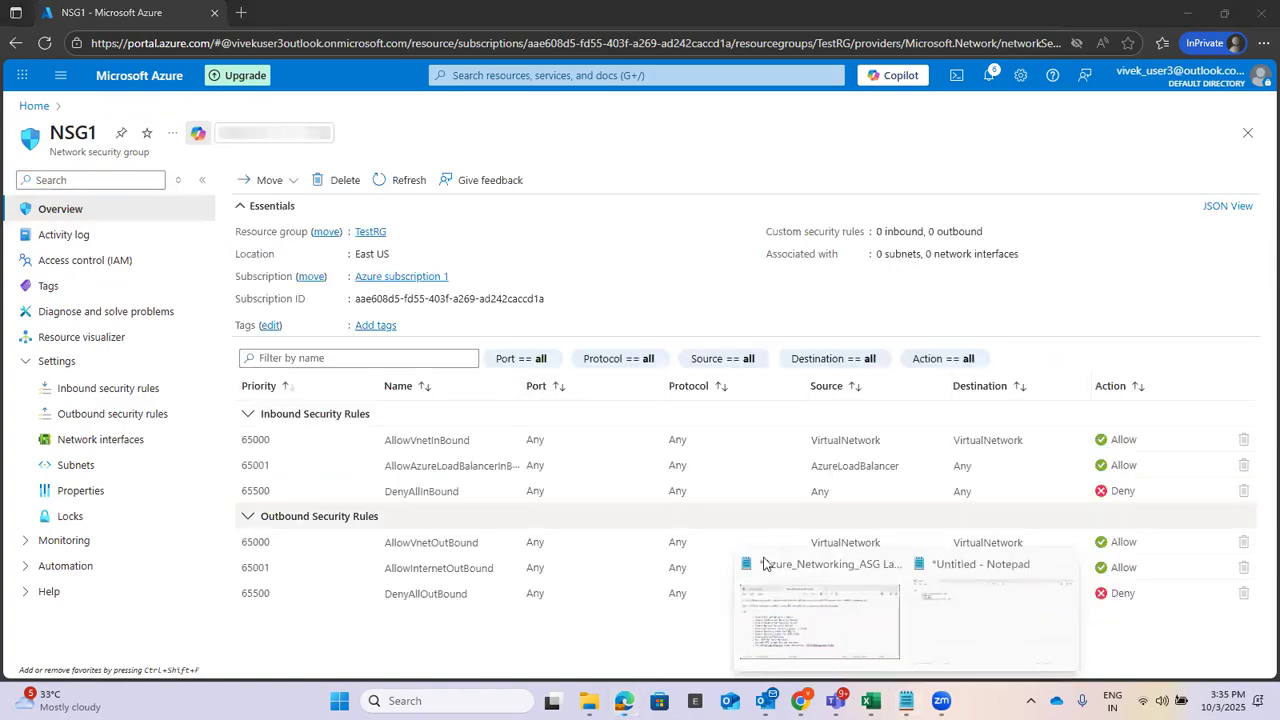
pyautogui.click(976, 628)
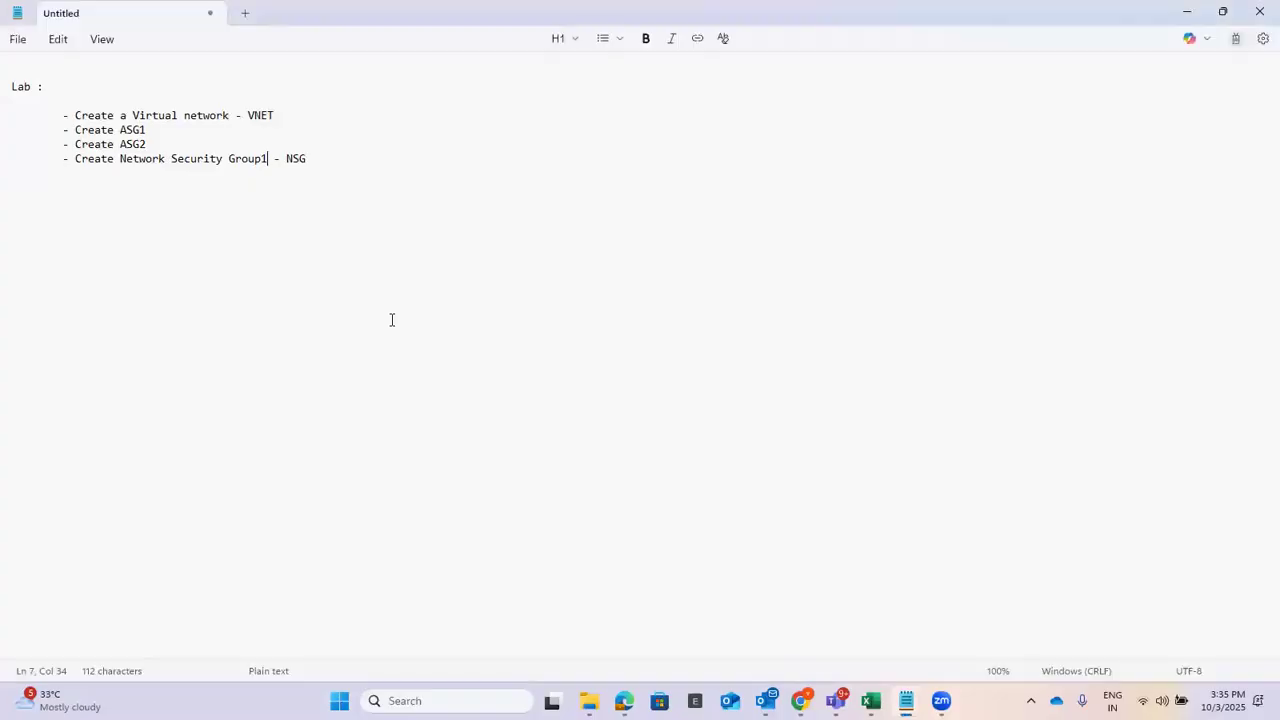
# Add the checklist line '- Associate NSG group in to the subnet' below the NSG item.
pyautogui.click(339, 168)
pyautogui.press('Return')
pyautogui.write('- ')
pyautogui.write('Asoosci')
pyautogui.press('BackSpace')
pyautogui.press('BackSpace')
pyautogui.press('BackSpace')
pyautogui.press('BackSpace')
pyautogui.press('BackSpace')
pyautogui.write('socia')
pyautogui.write('te ne')
pyautogui.press('BackSpace')
pyautogui.press('BackSpace')
pyautogui.write('network')
pyautogui.press('BackSpace')
pyautogui.press('BackSpace')
pyautogui.press('BackSpace')
pyautogui.press('BackSpace')
pyautogui.press('BackSpace')
pyautogui.press('BackSpace')
pyautogui.write('NS')
pyautogui.write('from')
pyautogui.press('BackSpace')
pyautogui.press('BackSpace')
pyautogui.press('BackSpace')
pyautogui.press('BackSpace')
pyautogui.write('group')
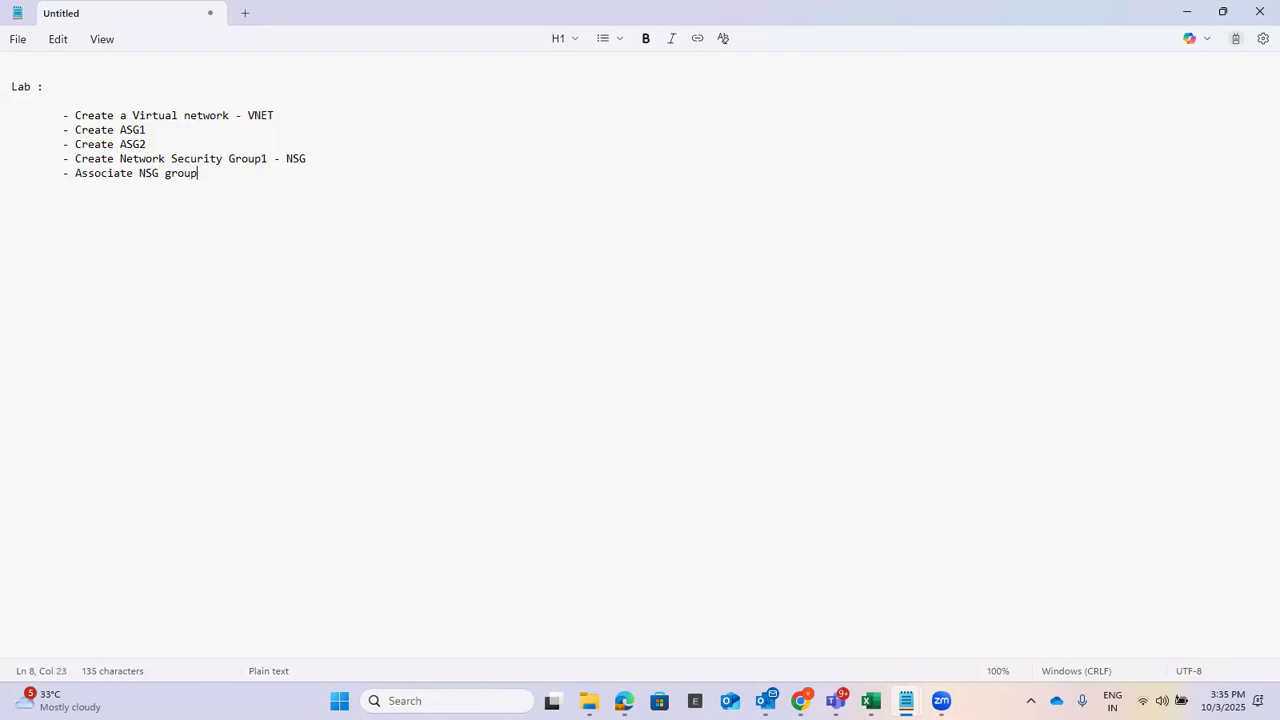
pyautogui.write(' i n to the subnet')
# Open NSG1 from Network security groups and show its Subnets settings page.
pyautogui.click(1183, 17)
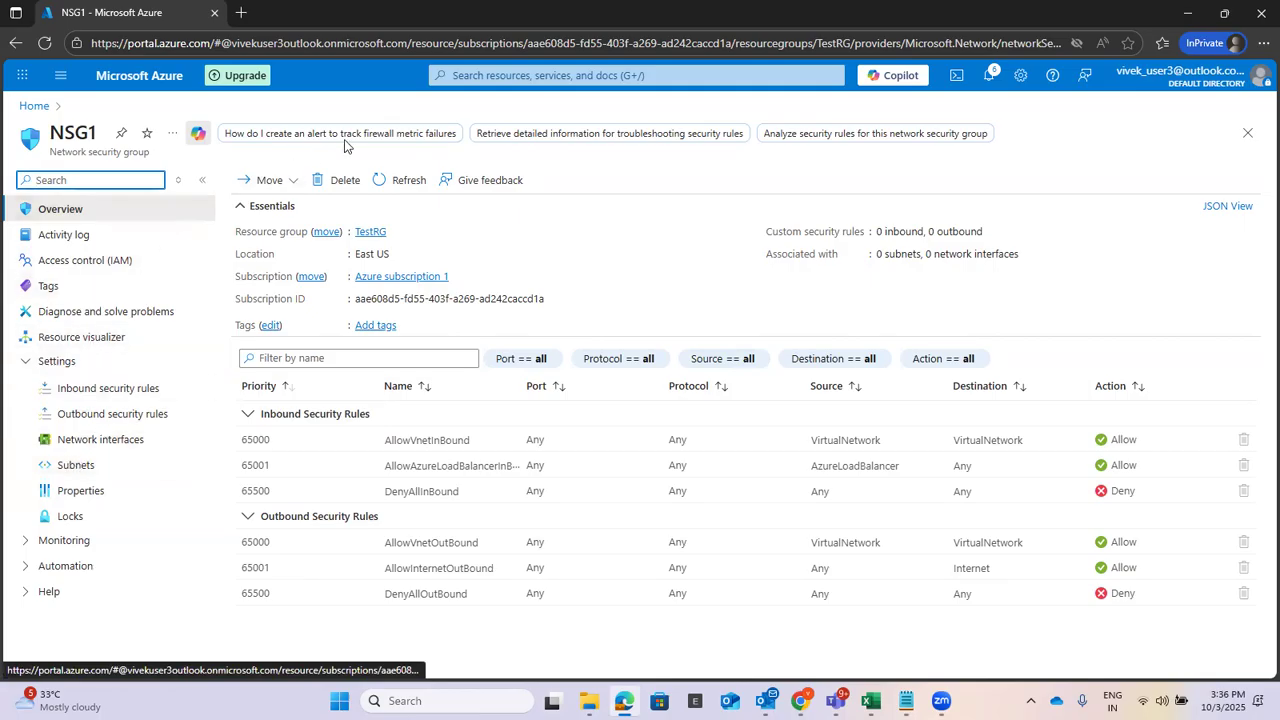
pyautogui.click(497, 75)
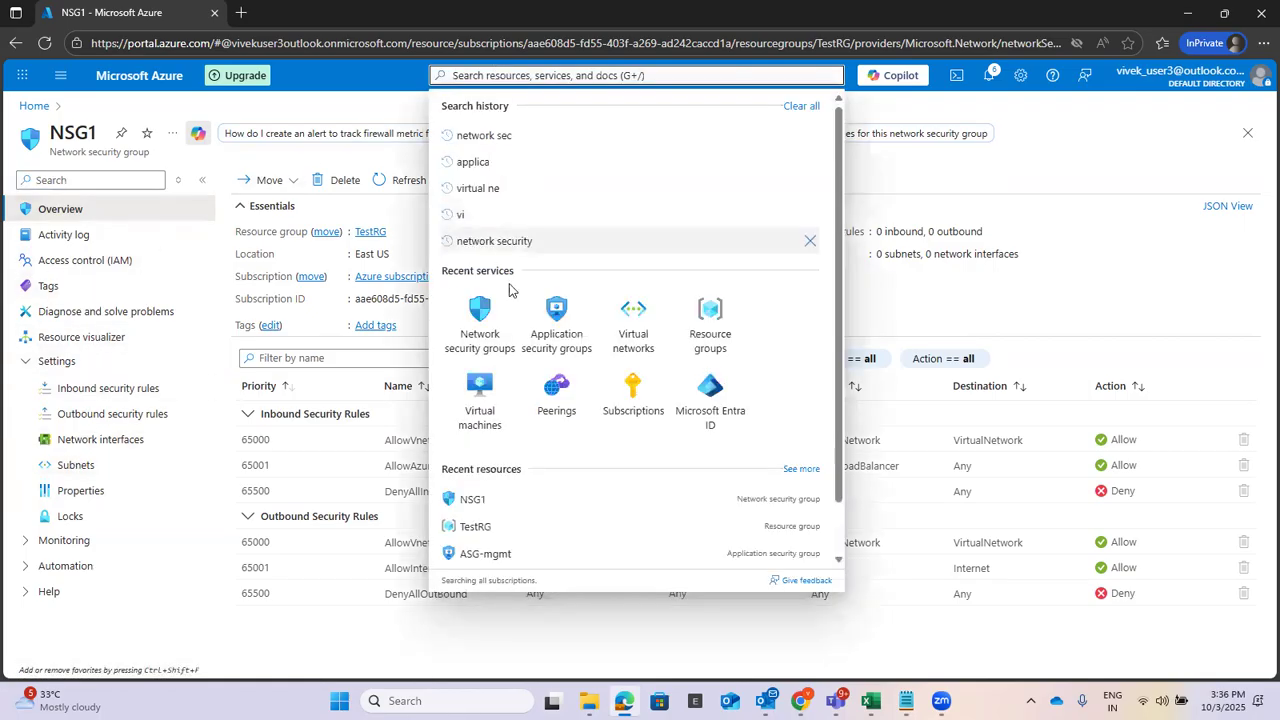
pyautogui.click(497, 341)
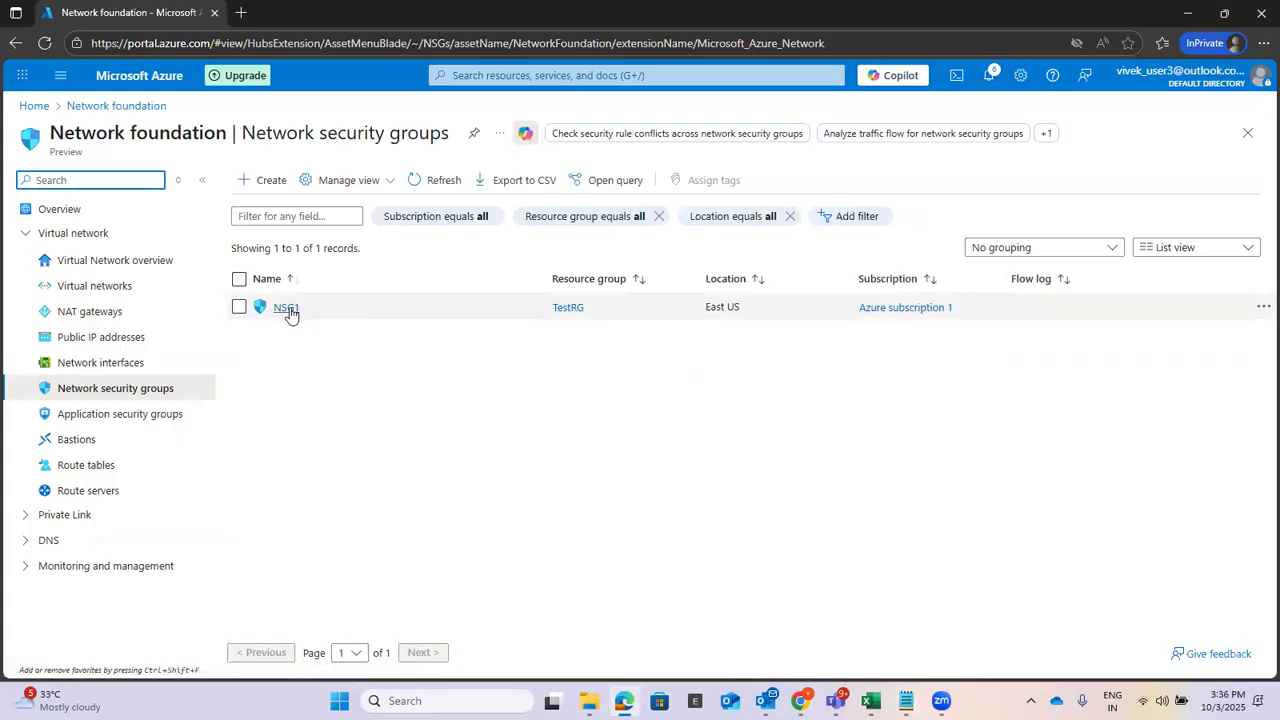
pyautogui.click(286, 308)
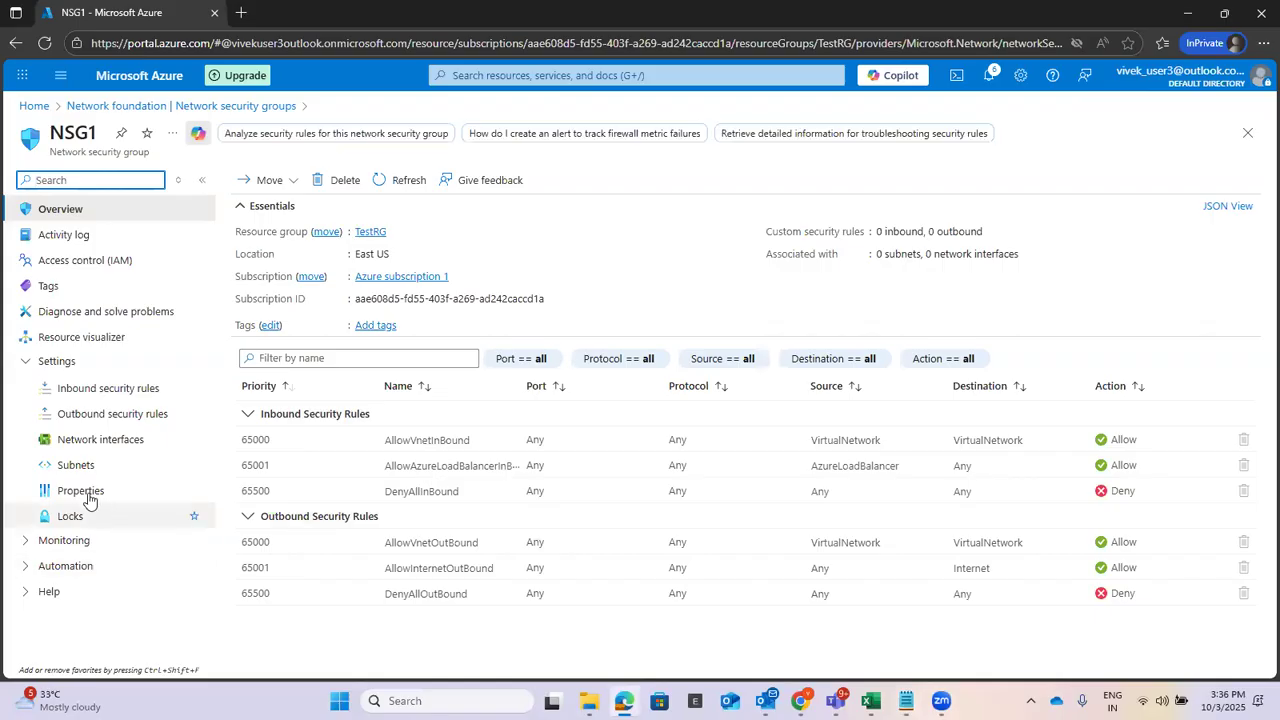
pyautogui.click(72, 466)
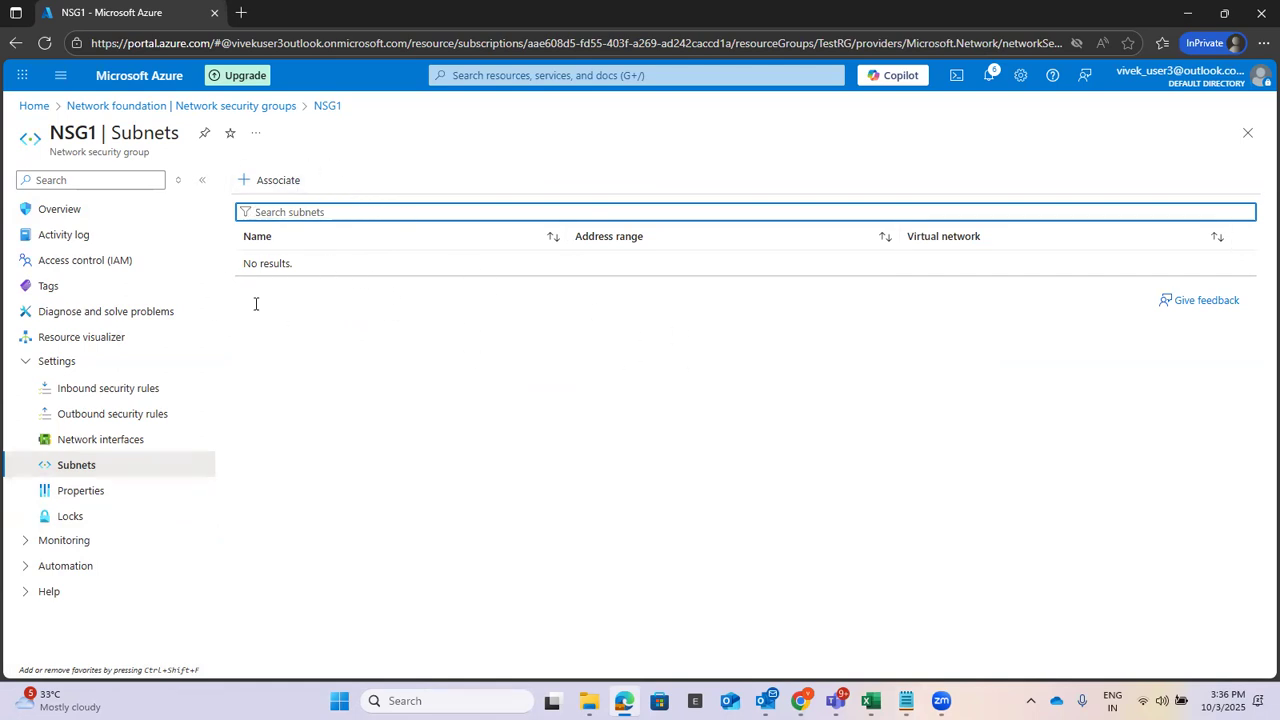
# Associate NSG1 with Subnet1 of virtual network VNET1 (TestRG) and confirm with OK.
pyautogui.click(274, 180)
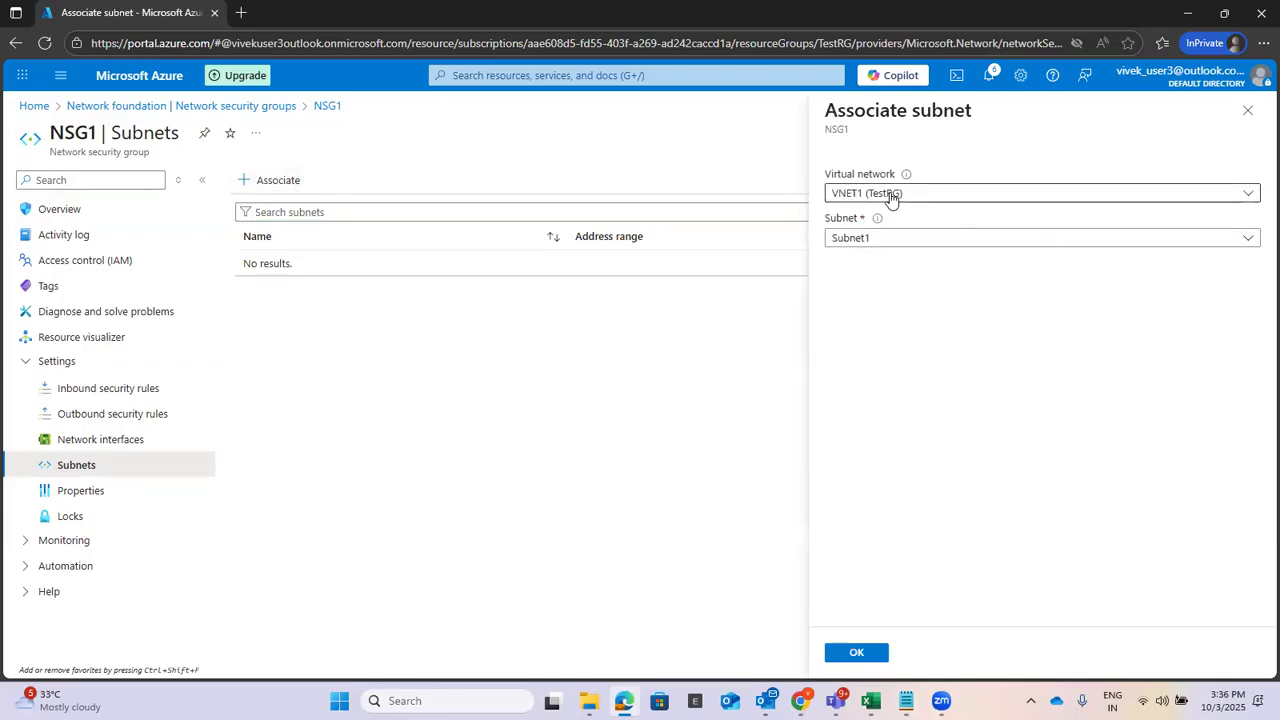
pyautogui.click(898, 194)
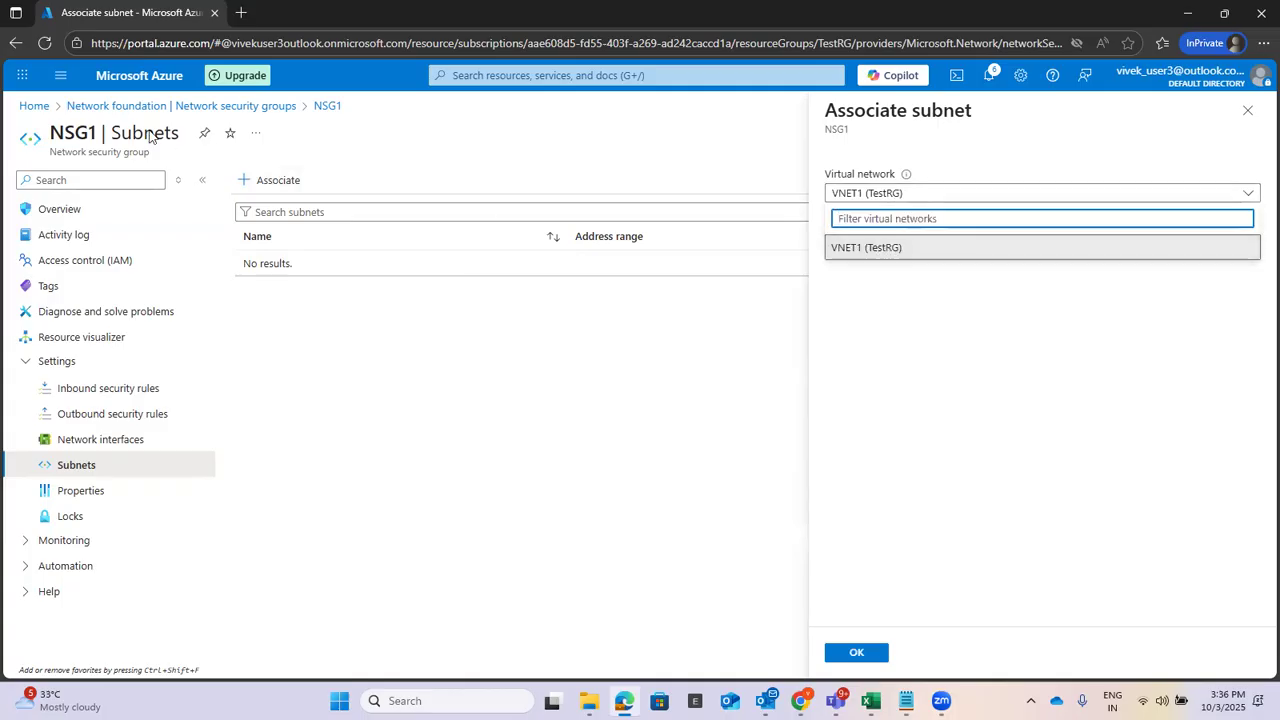
pyautogui.click(102, 134)
pyautogui.moveTo(102, 134); pyautogui.dragTo(50, 134)
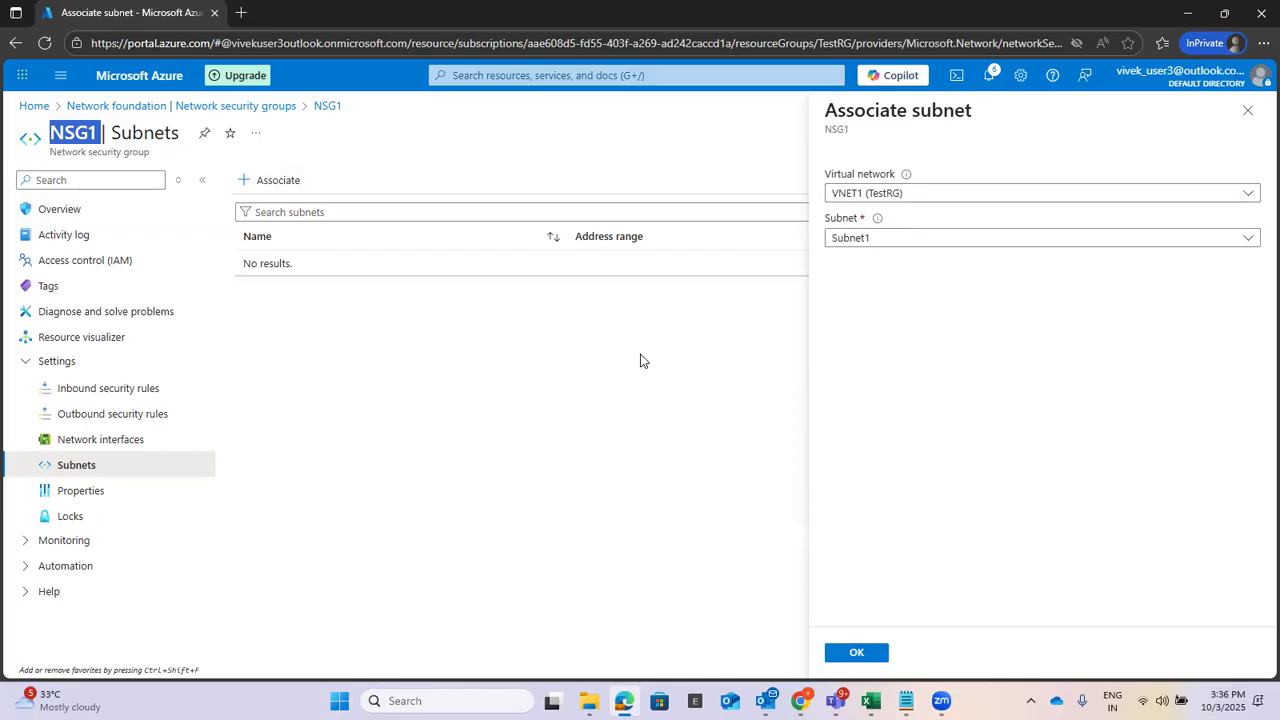
pyautogui.click(566, 410)
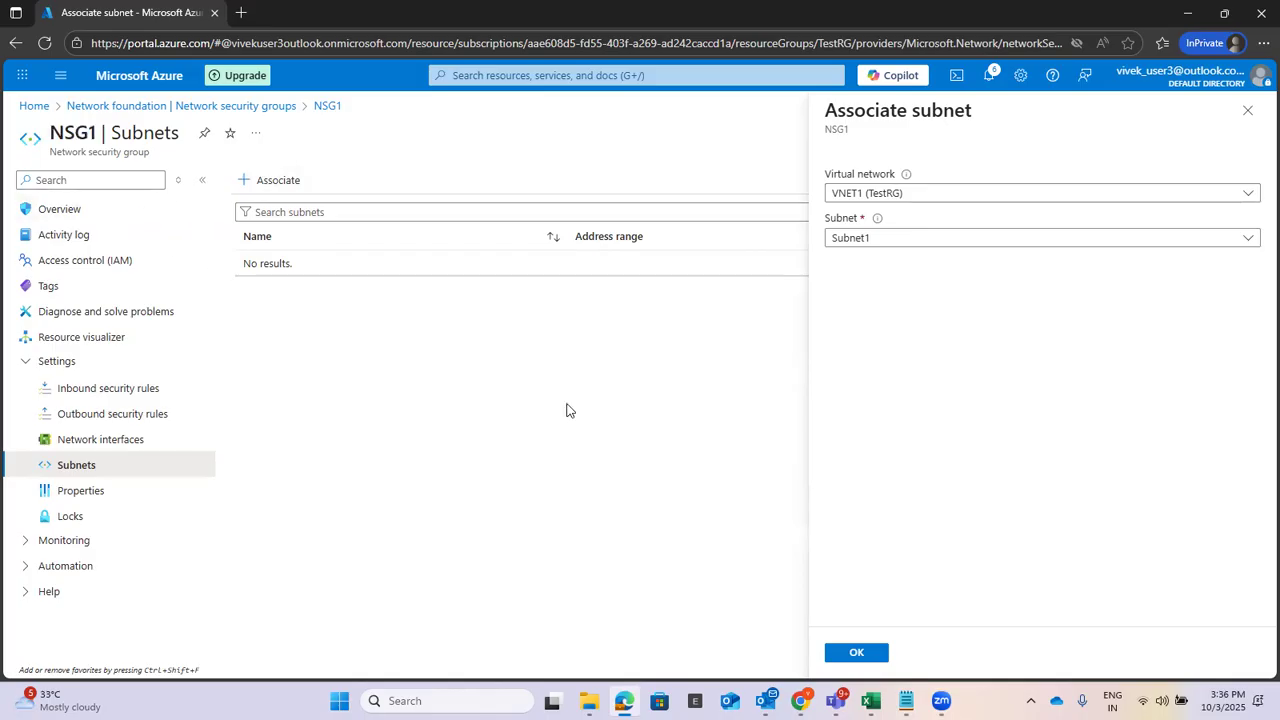
pyautogui.click(880, 195)
pyautogui.click(886, 251)
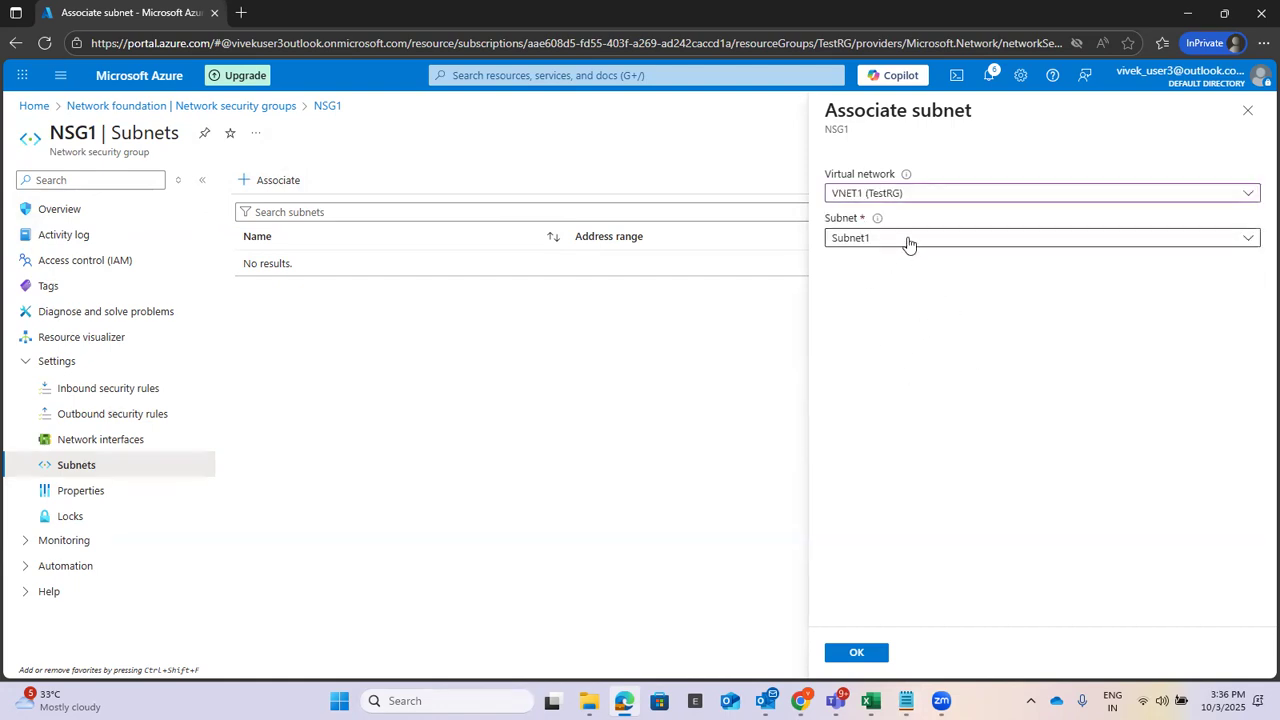
pyautogui.click(906, 240)
pyautogui.click(871, 320)
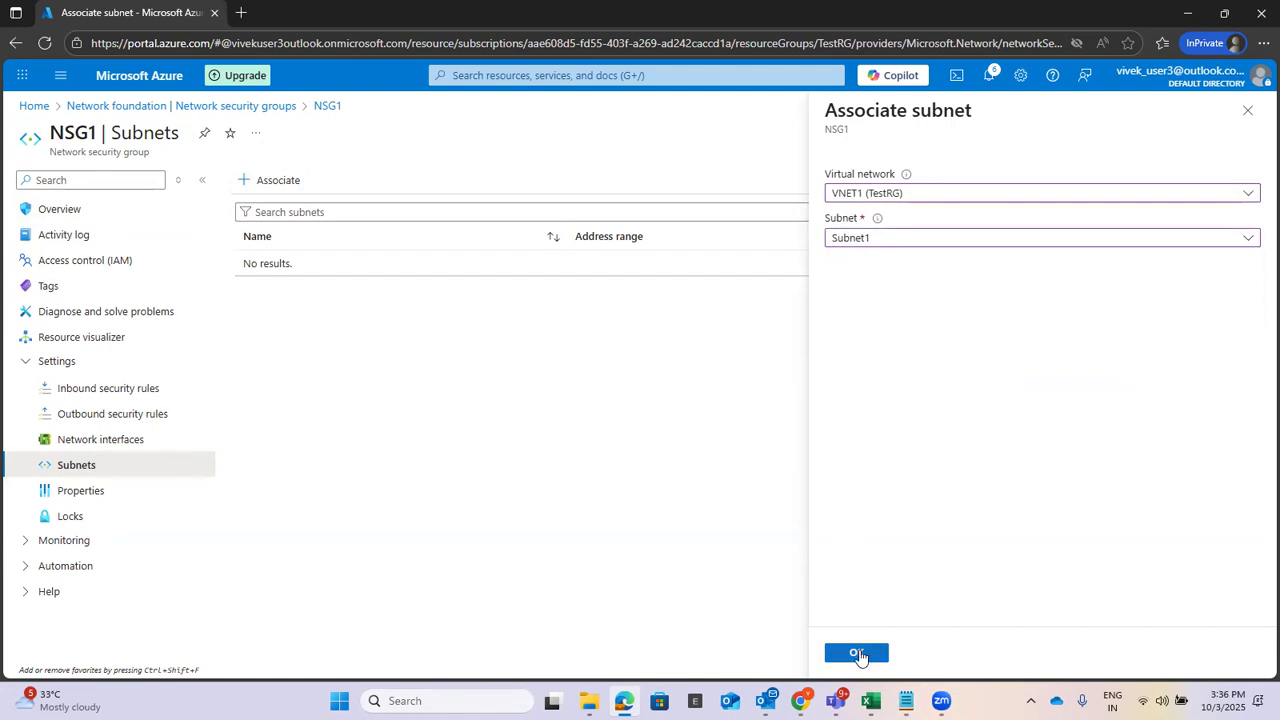
pyautogui.click(857, 652)
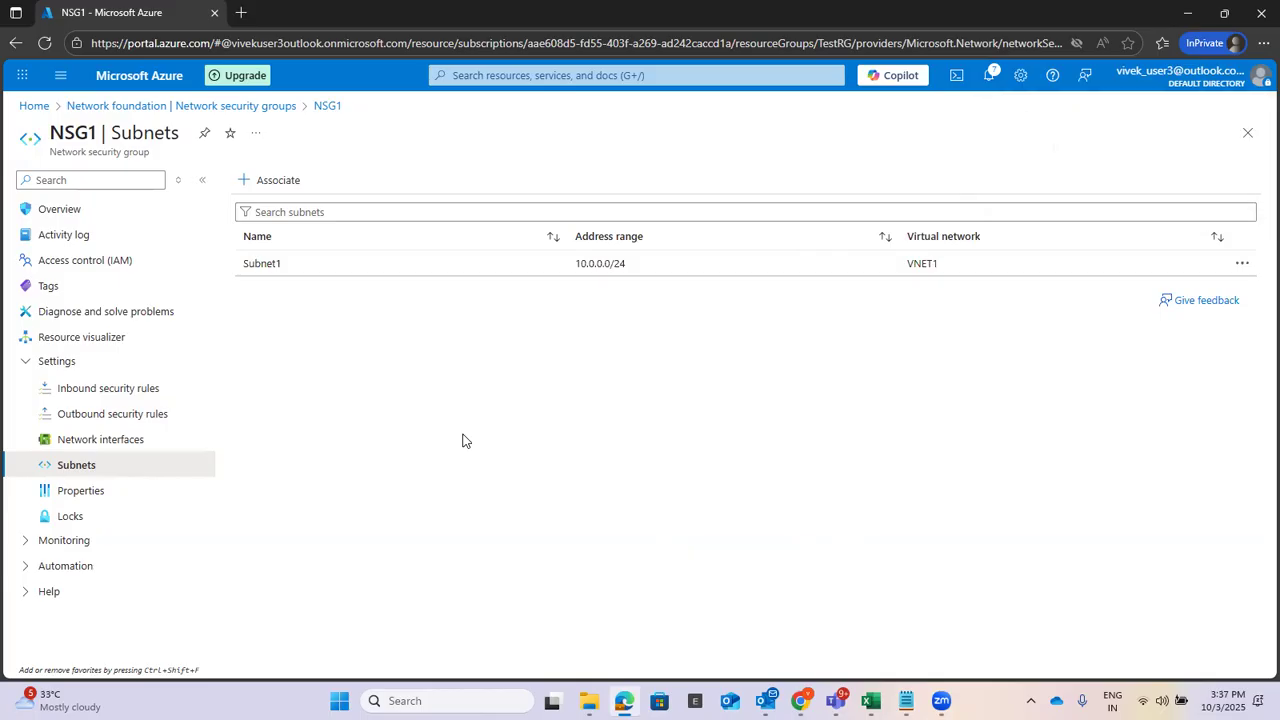
# Add the checklist line 'Create Security rule in the Security group- port 80 , 443'.
pyautogui.moveTo(906, 700)
pyautogui.click(958, 636)
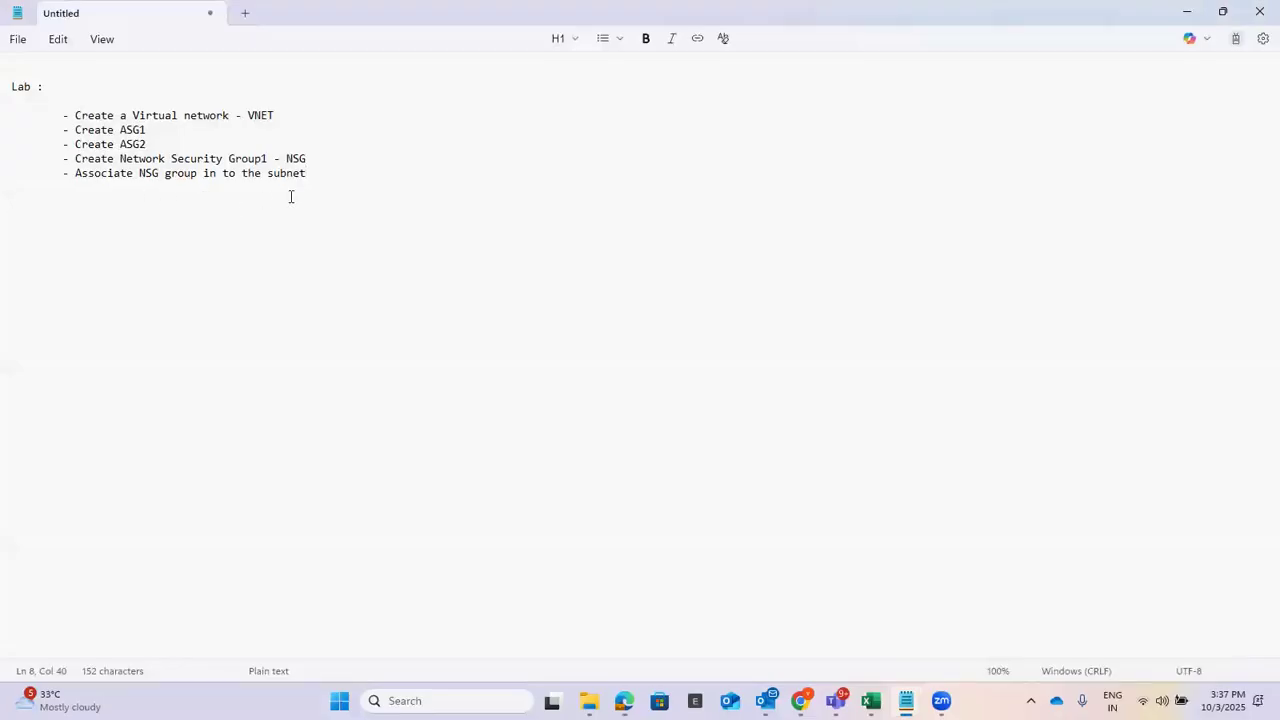
pyautogui.press('Return')
pyautogui.press('BackSpace')
pyautogui.write('Create Security rule in')
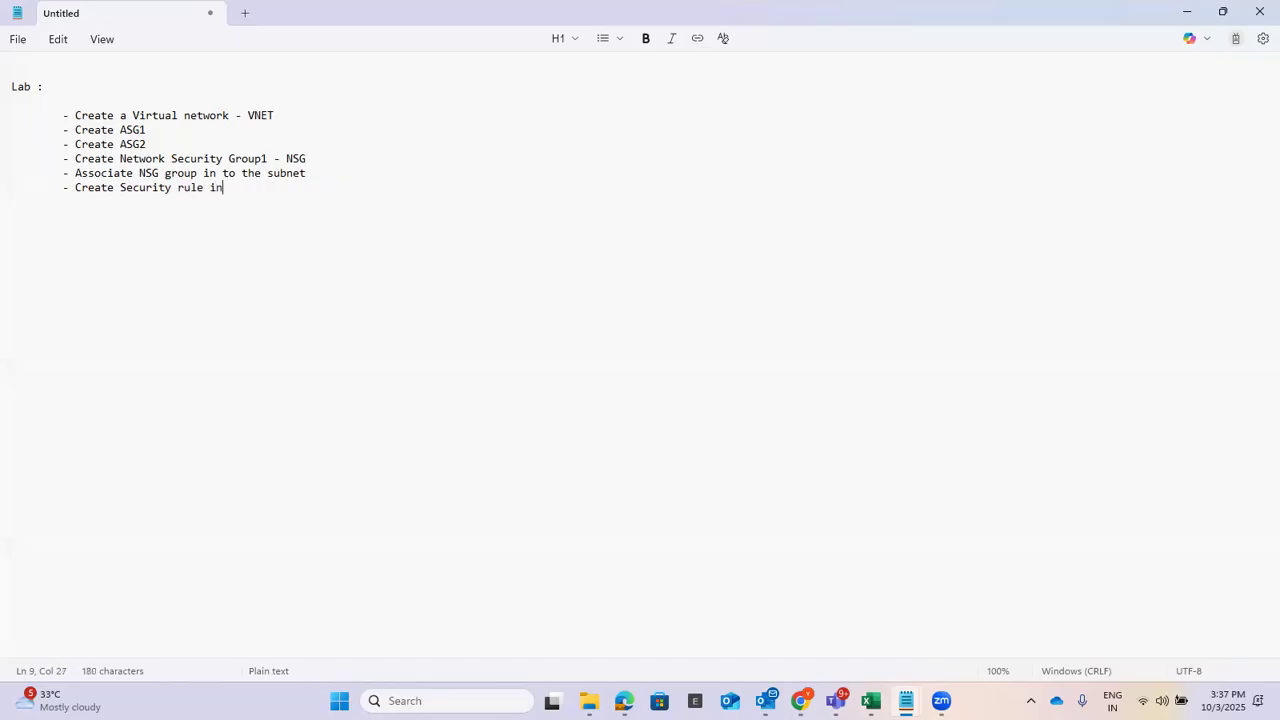
pyautogui.write(' the Security group')
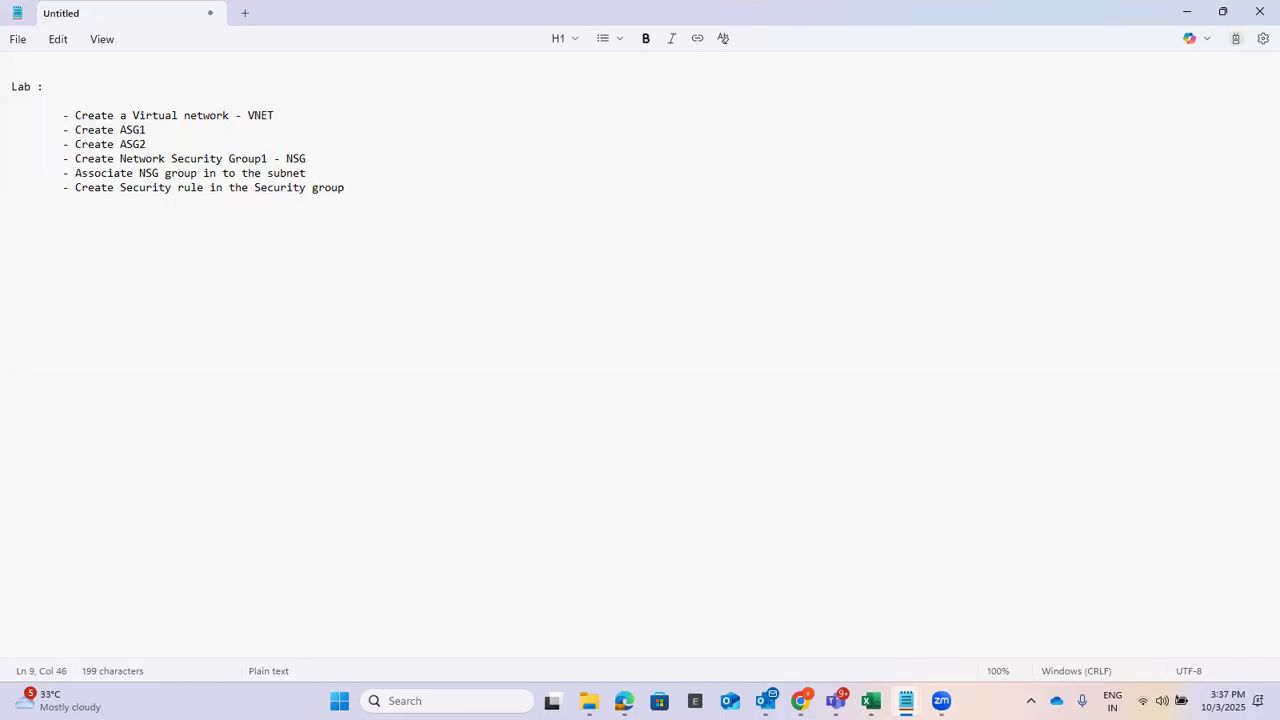
pyautogui.write('- port 80 , 443')
# Duplicate the rule line below and change its ports to '3389 ( RDP)'.
pyautogui.moveTo(73, 187); pyautogui.dragTo(442, 187)
pyautogui.hotkey('ctrl', 'c')
pyautogui.click(460, 190)
pyautogui.press('Return')
pyautogui.hotkey('ctrl', 'v')
pyautogui.moveTo(393, 201); pyautogui.dragTo(452, 202)
pyautogui.write('33')
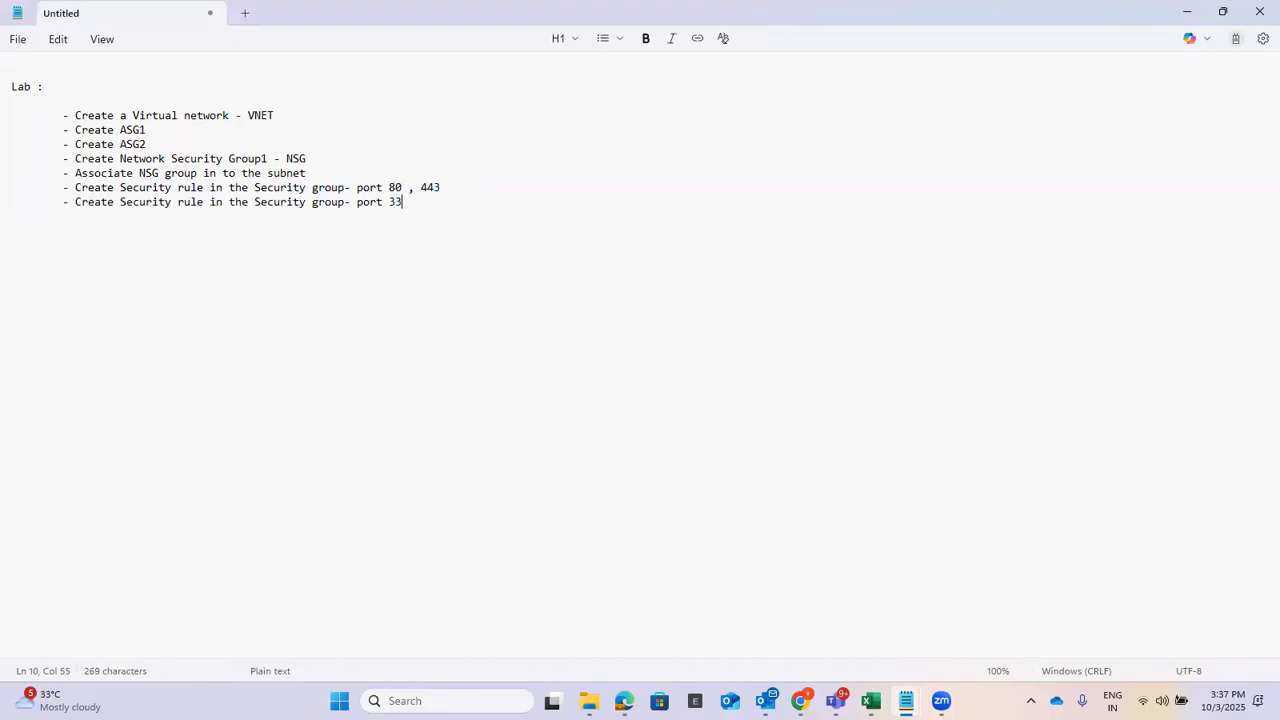
pyautogui.write('89 ( RDP')
# Append '(HTTP , HTTPS)' to the port 80, 443 rule line.
pyautogui.click(480, 187)
pyautogui.write('(HTTP')
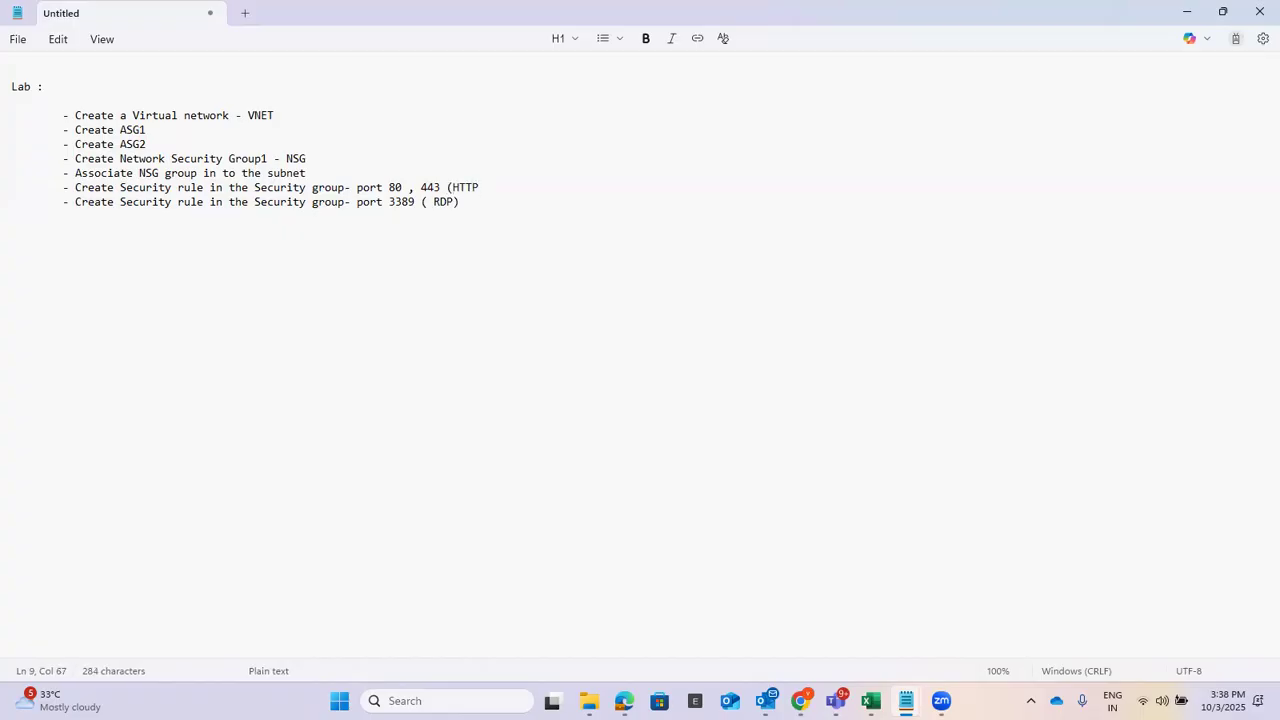
pyautogui.write(' , HTTPs)')
pyautogui.press('BackSpace')
pyautogui.press('BackSpace')
pyautogui.write('S)')
pyautogui.click(483, 207)
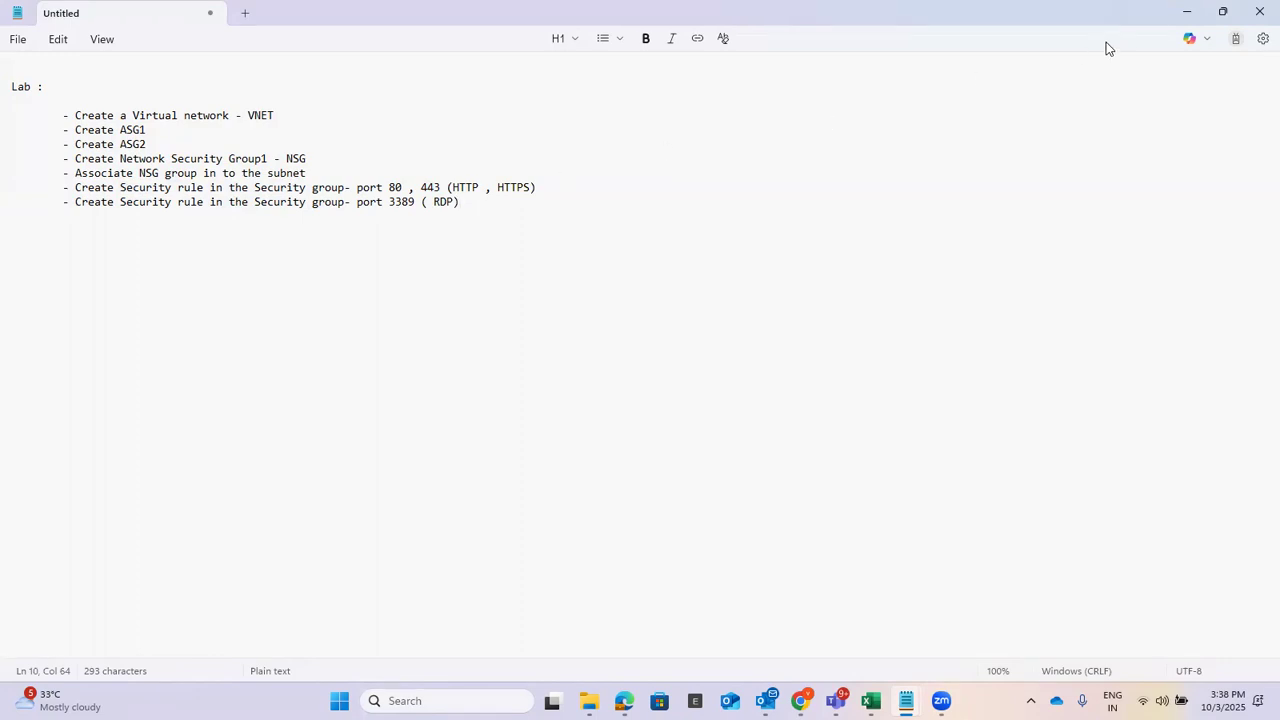
pyautogui.click(1183, 14)
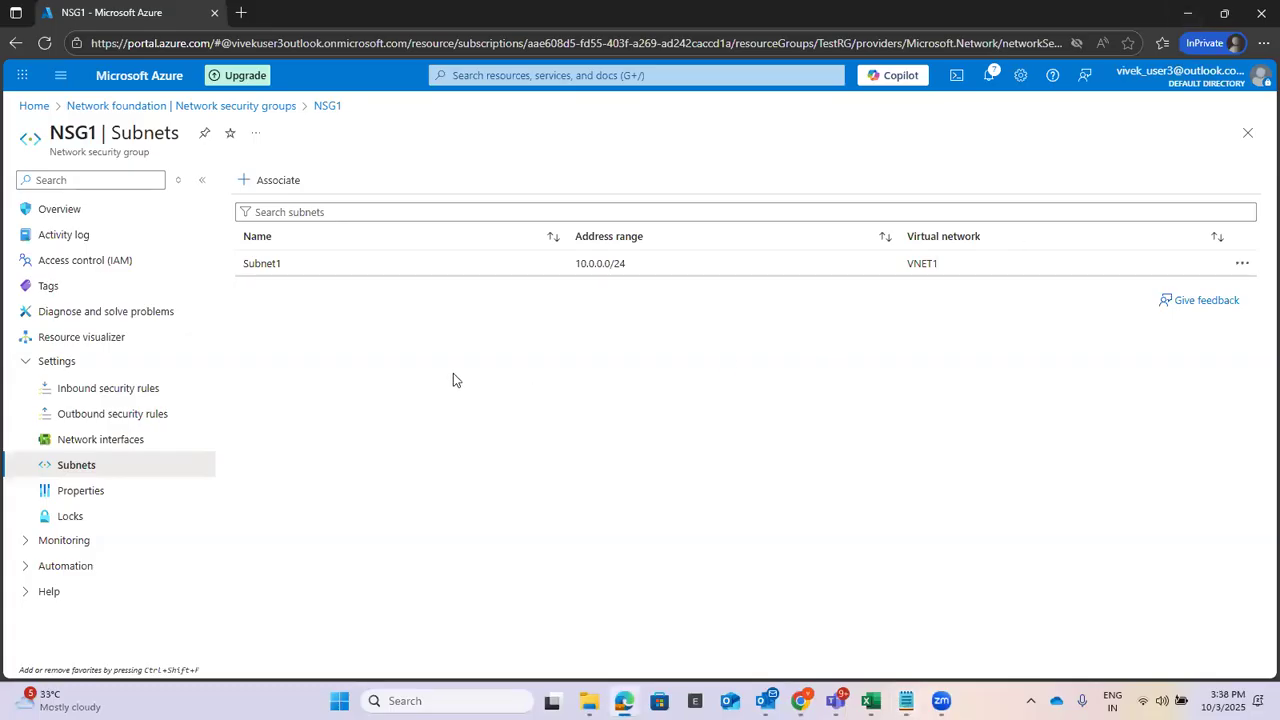
# Open NSG1 from Network security groups and show its Inbound security rules page.
pyautogui.click(554, 75)
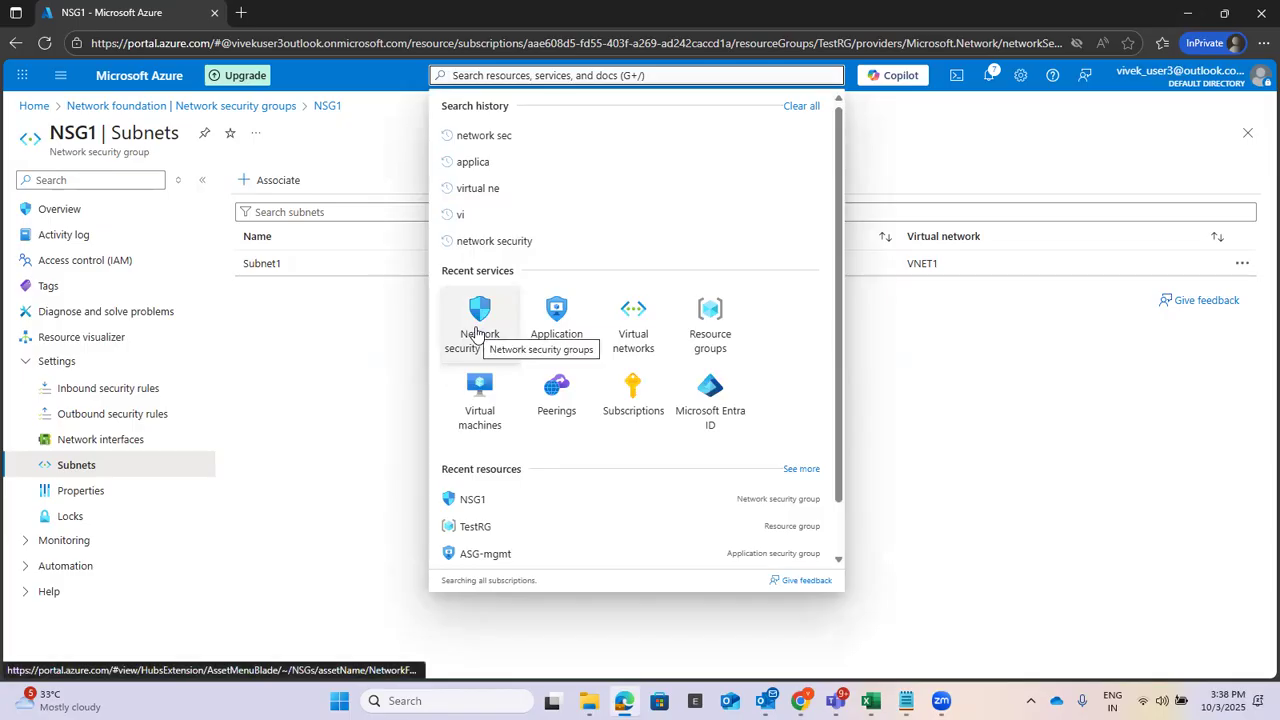
pyautogui.click(478, 320)
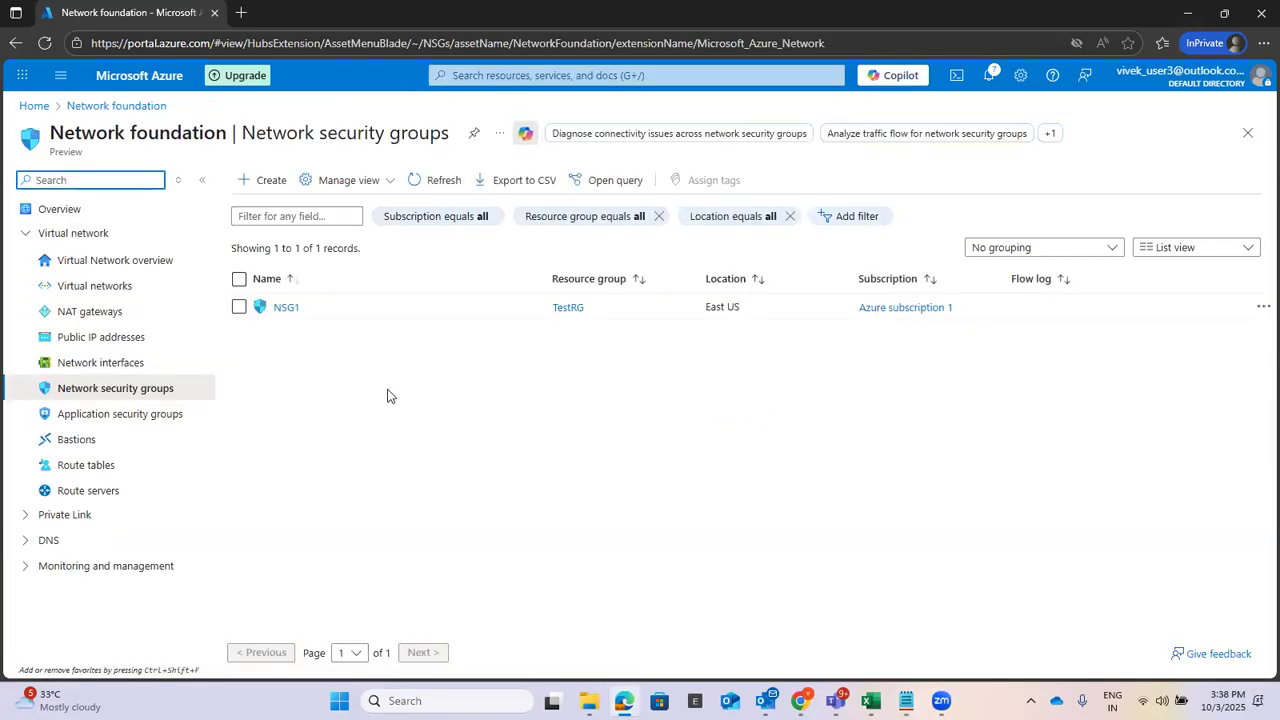
pyautogui.click(283, 308)
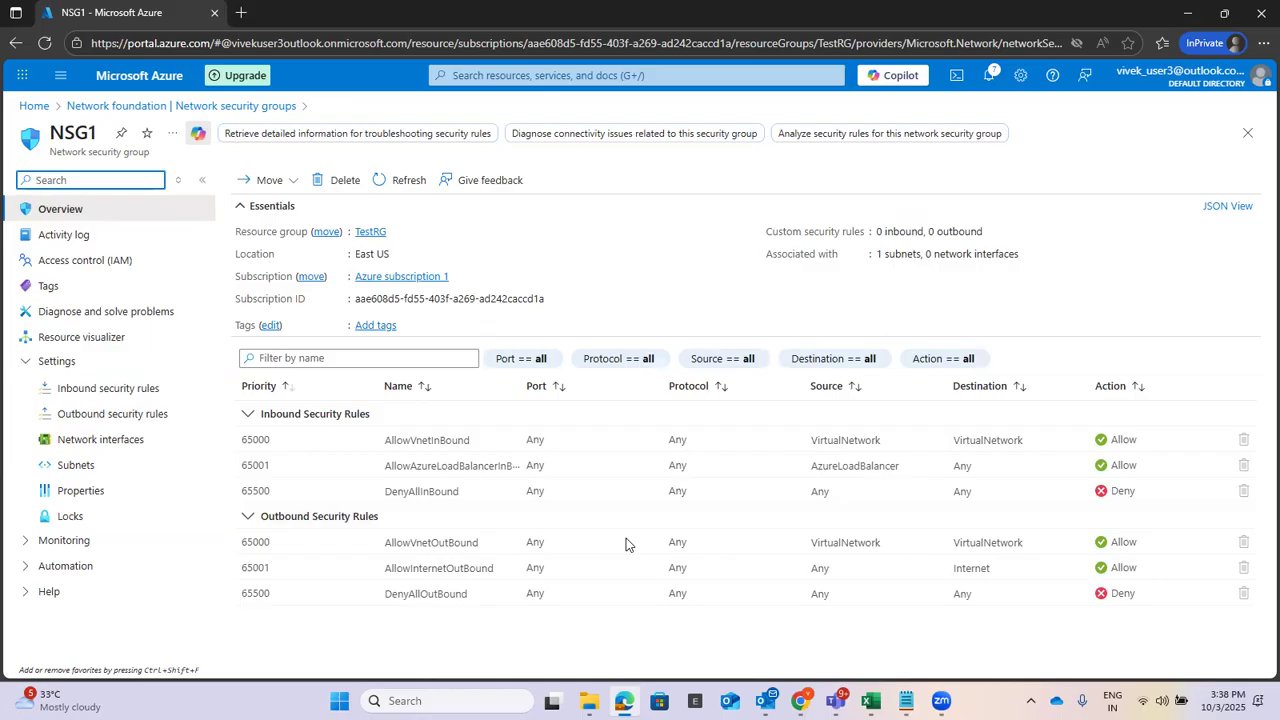
pyautogui.click(905, 700)
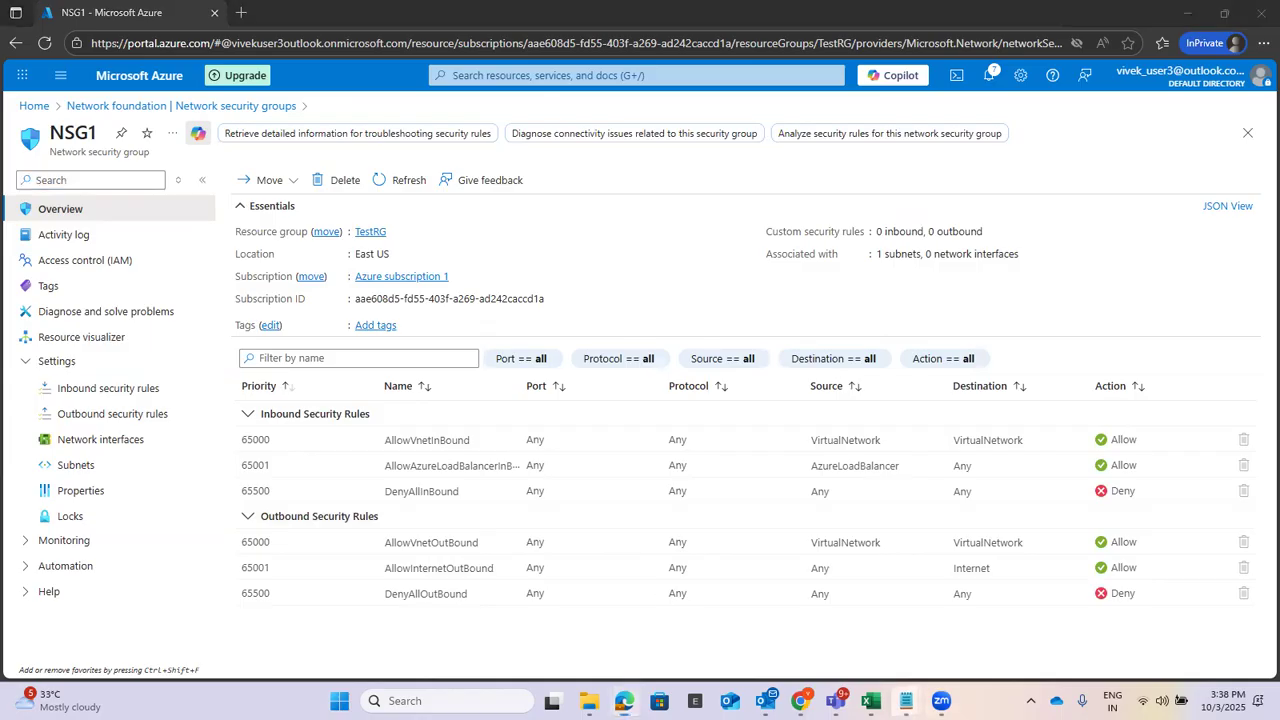
pyautogui.click(949, 608)
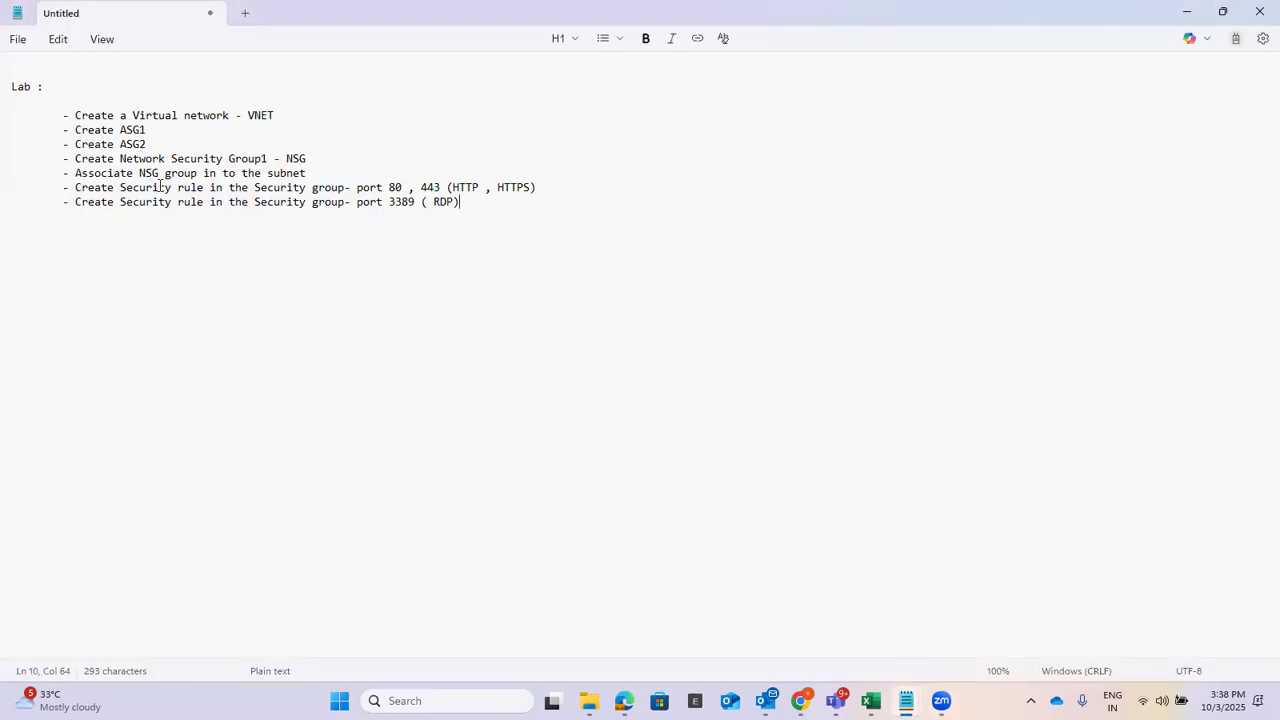
pyautogui.click(1189, 16)
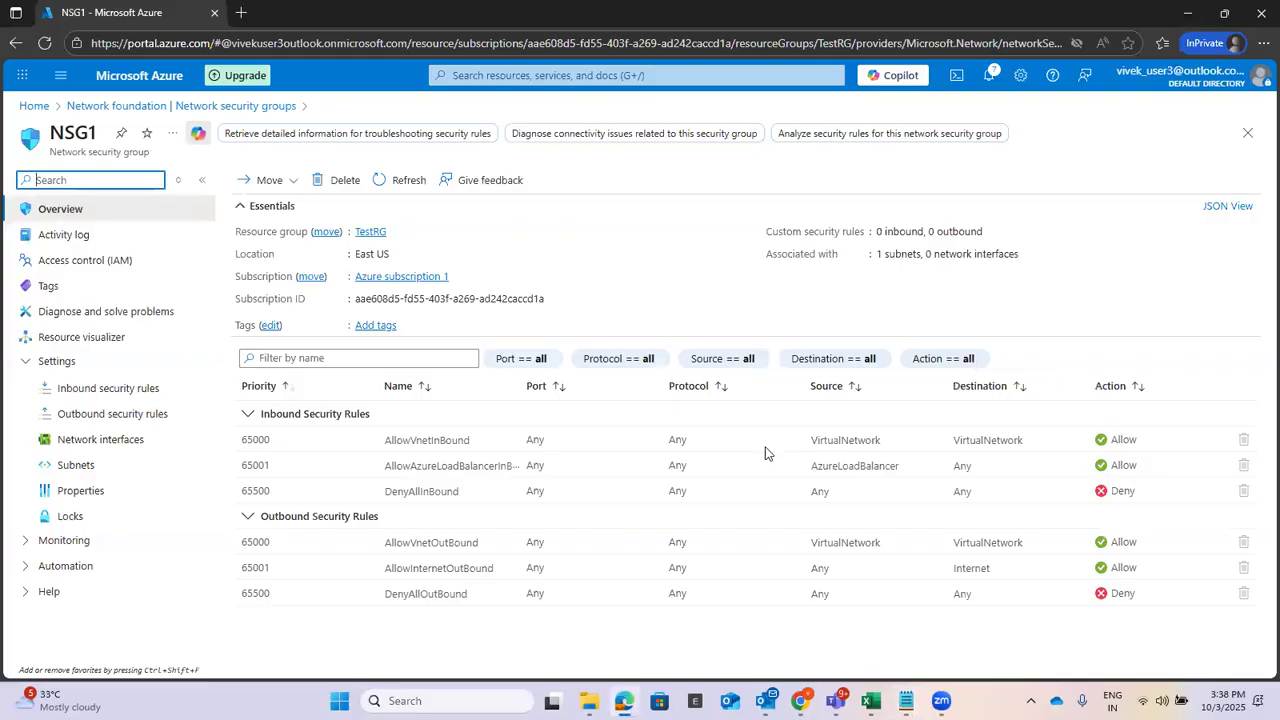
pyautogui.click(112, 390)
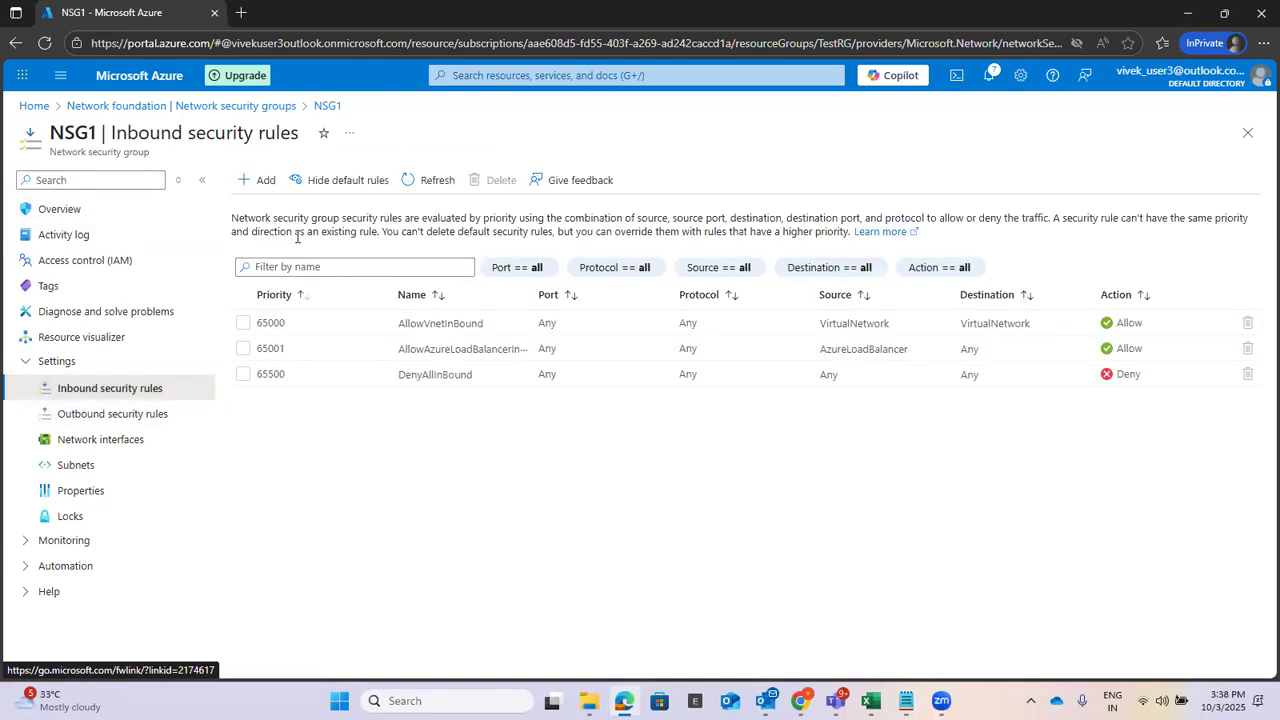
# Start a new inbound rule: Application security group destination, Custom service, ports 80,443, TCP.
pyautogui.click(258, 180)
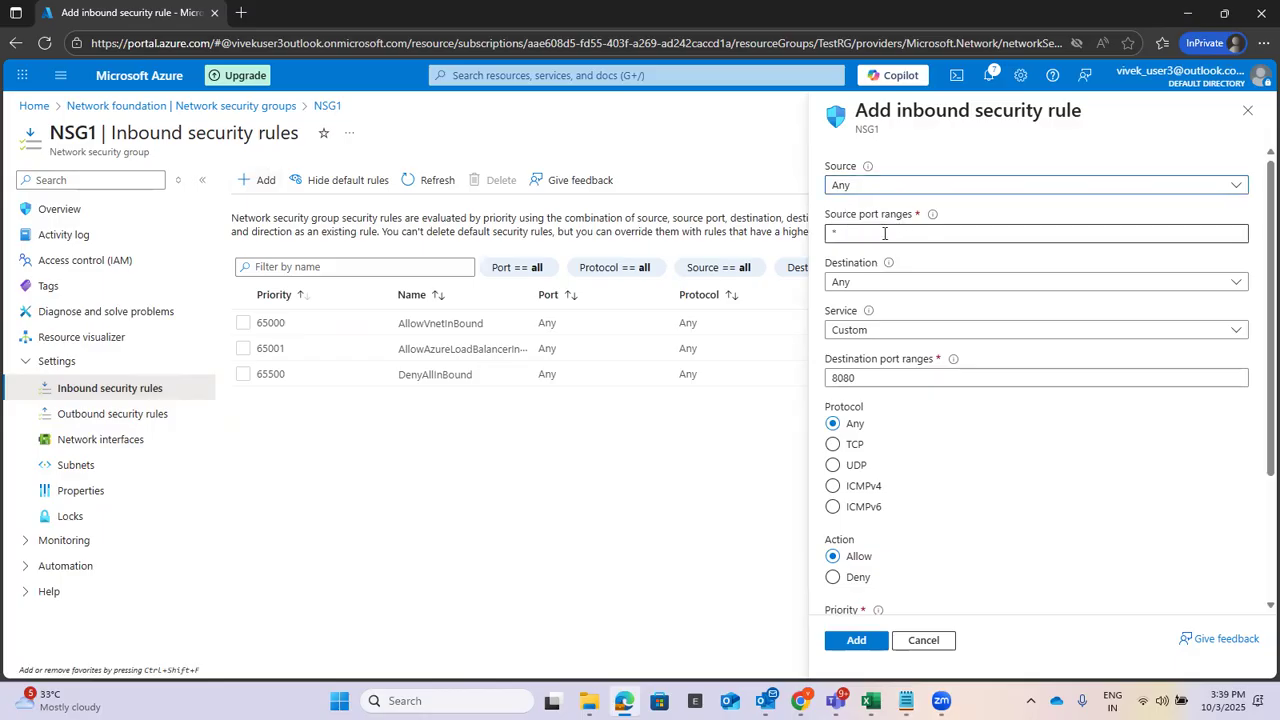
pyautogui.click(902, 285)
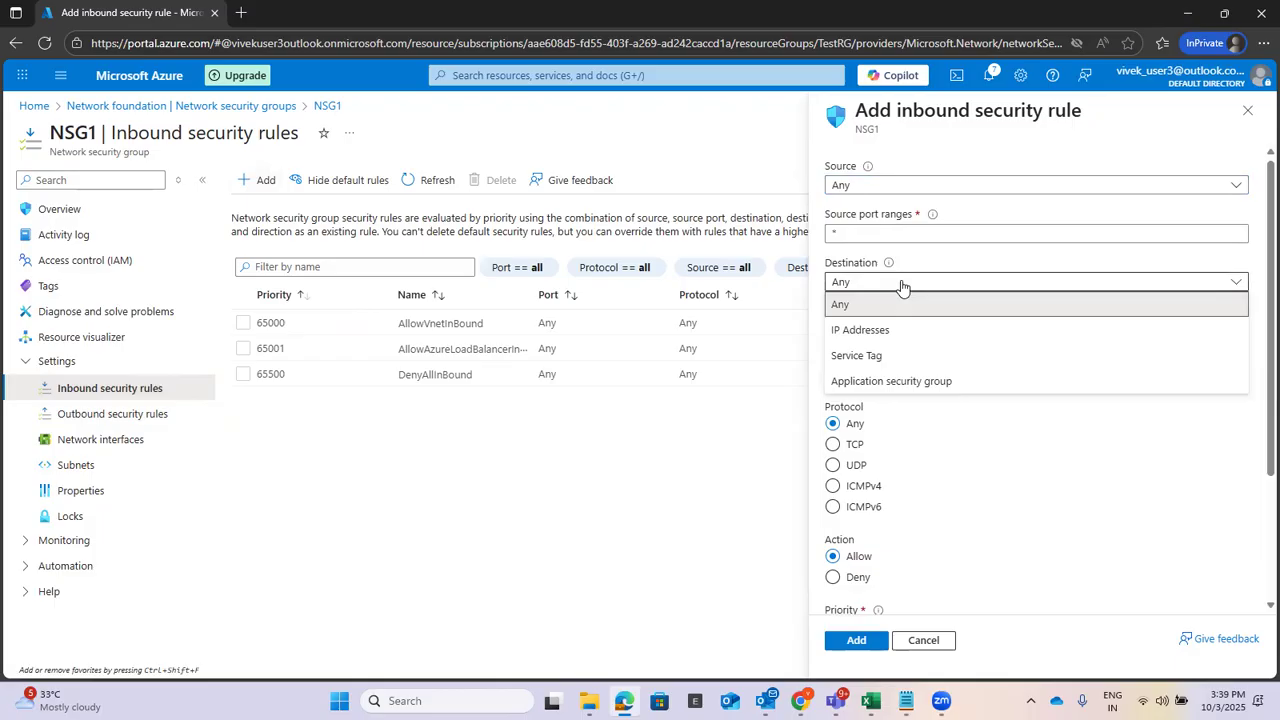
pyautogui.click(924, 383)
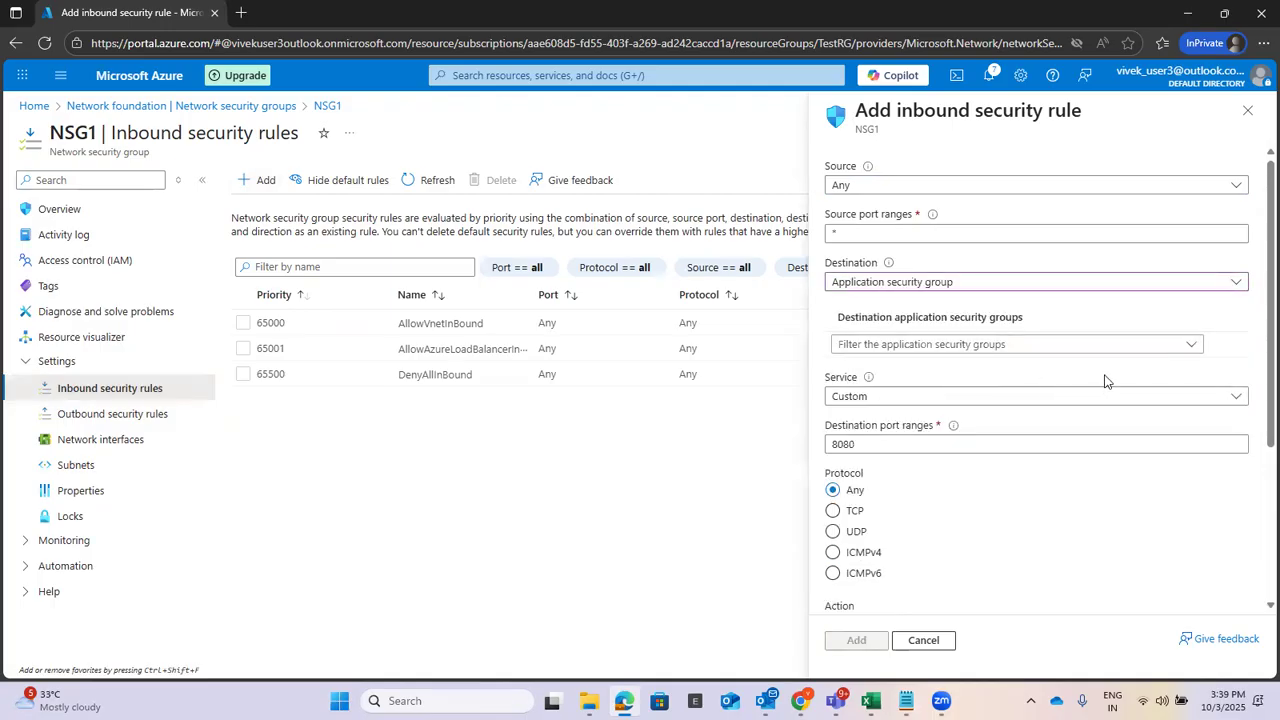
pyautogui.click(918, 397)
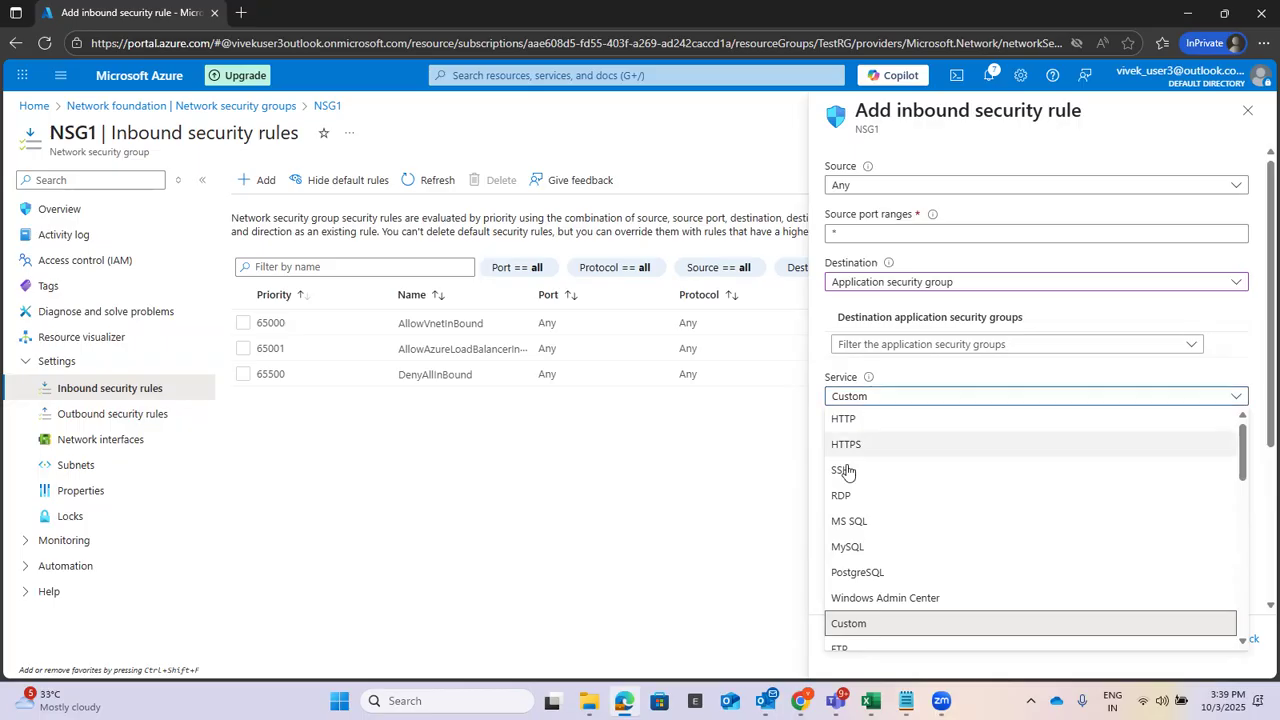
pyautogui.click(848, 624)
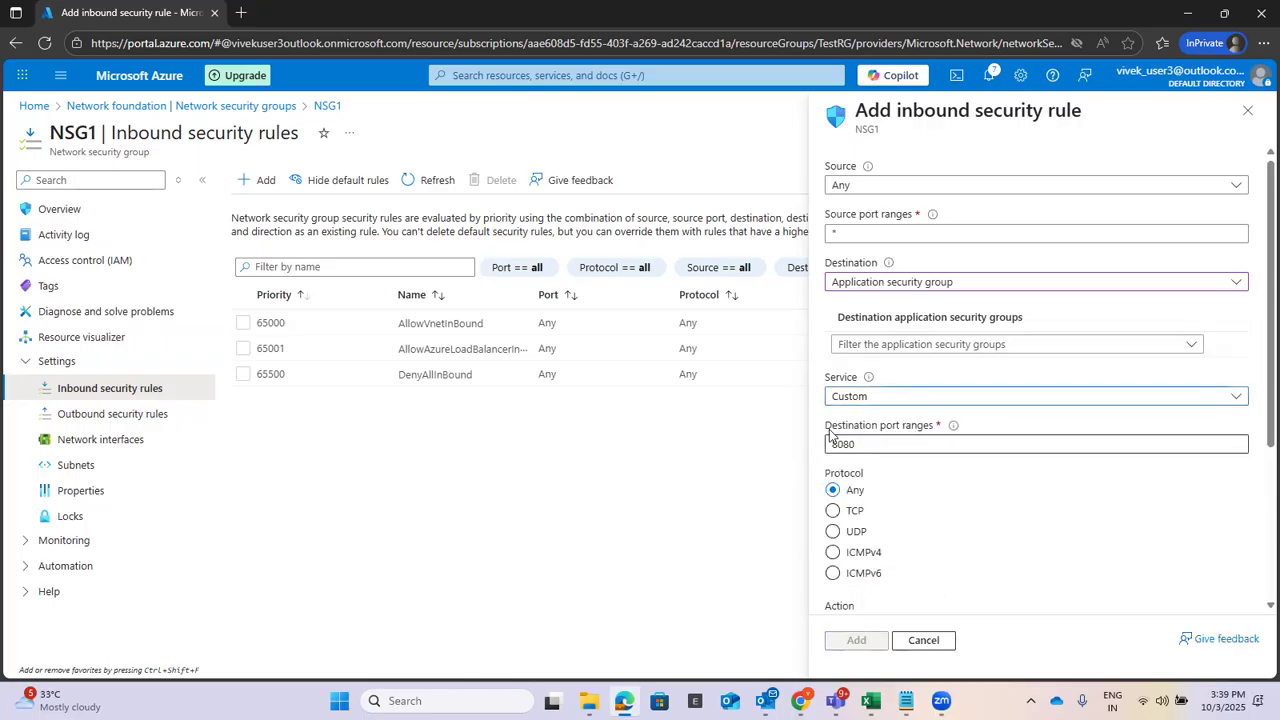
pyautogui.moveTo(892, 444); pyautogui.dragTo(812, 450)
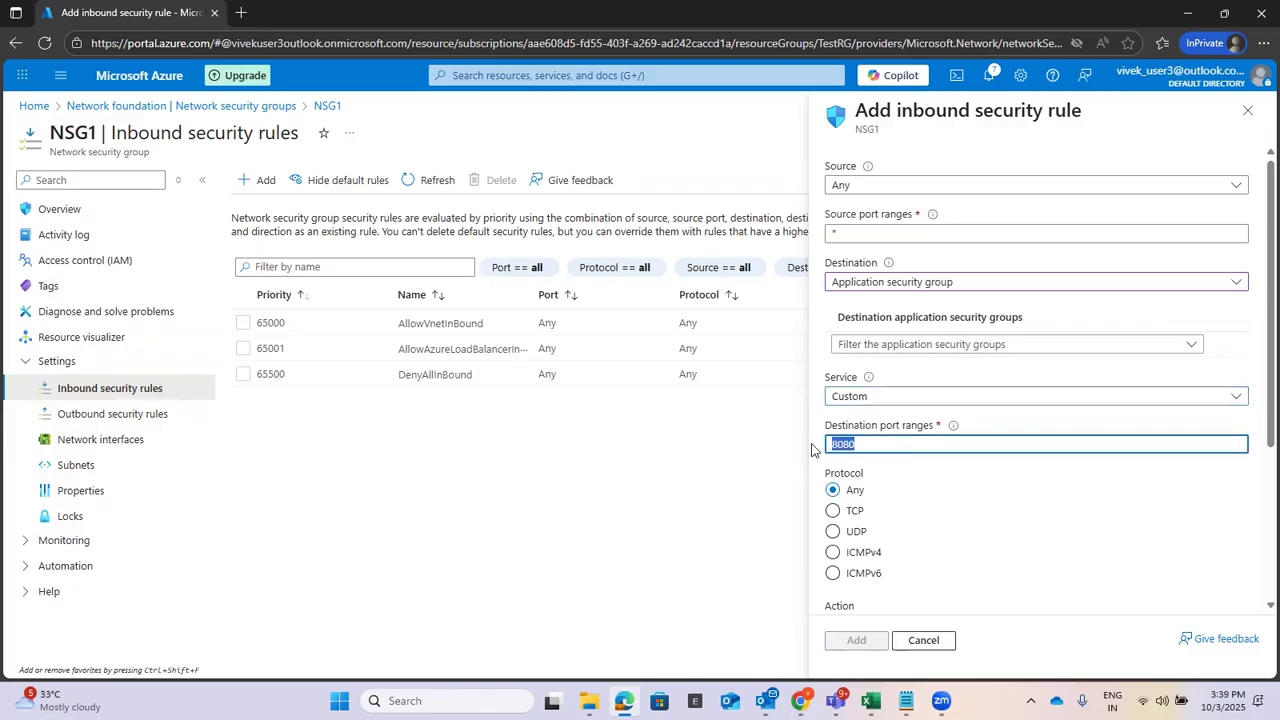
pyautogui.write('80,443')
pyautogui.click(835, 512)
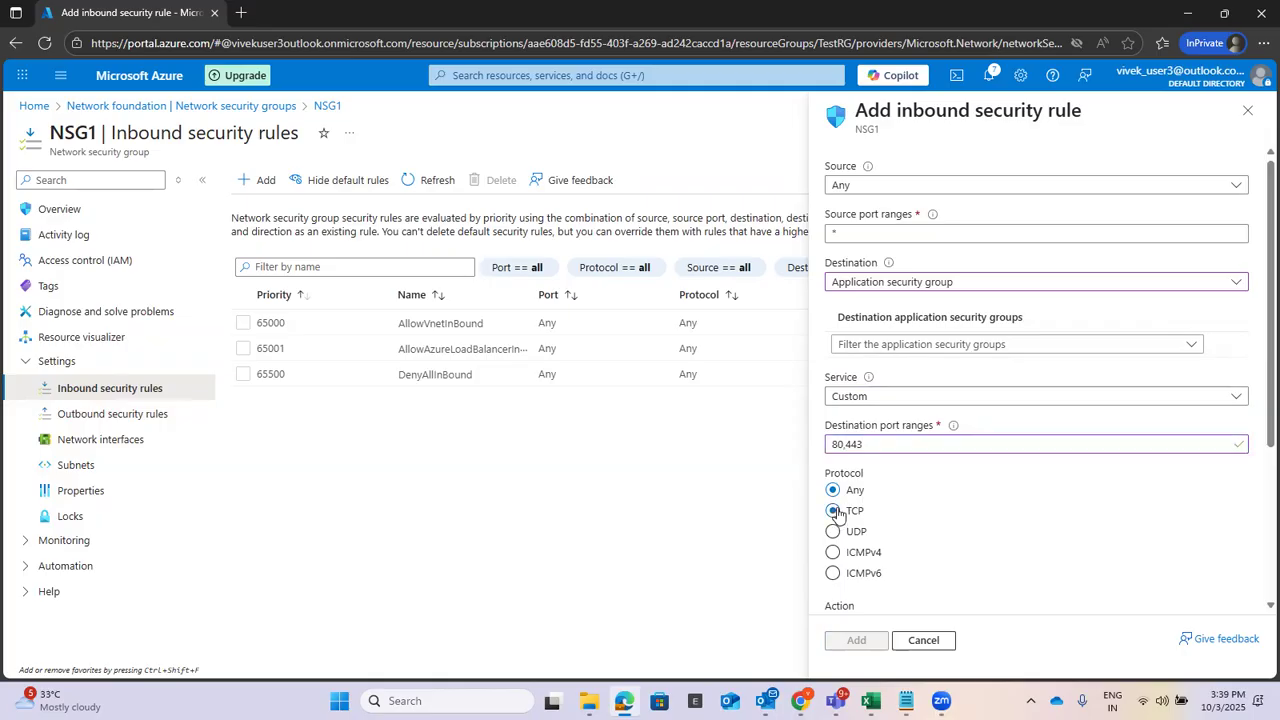
# Enter the rule name and reformat the destination ports as 80, 443.
pyautogui.scroll(-2, 1048, 490)
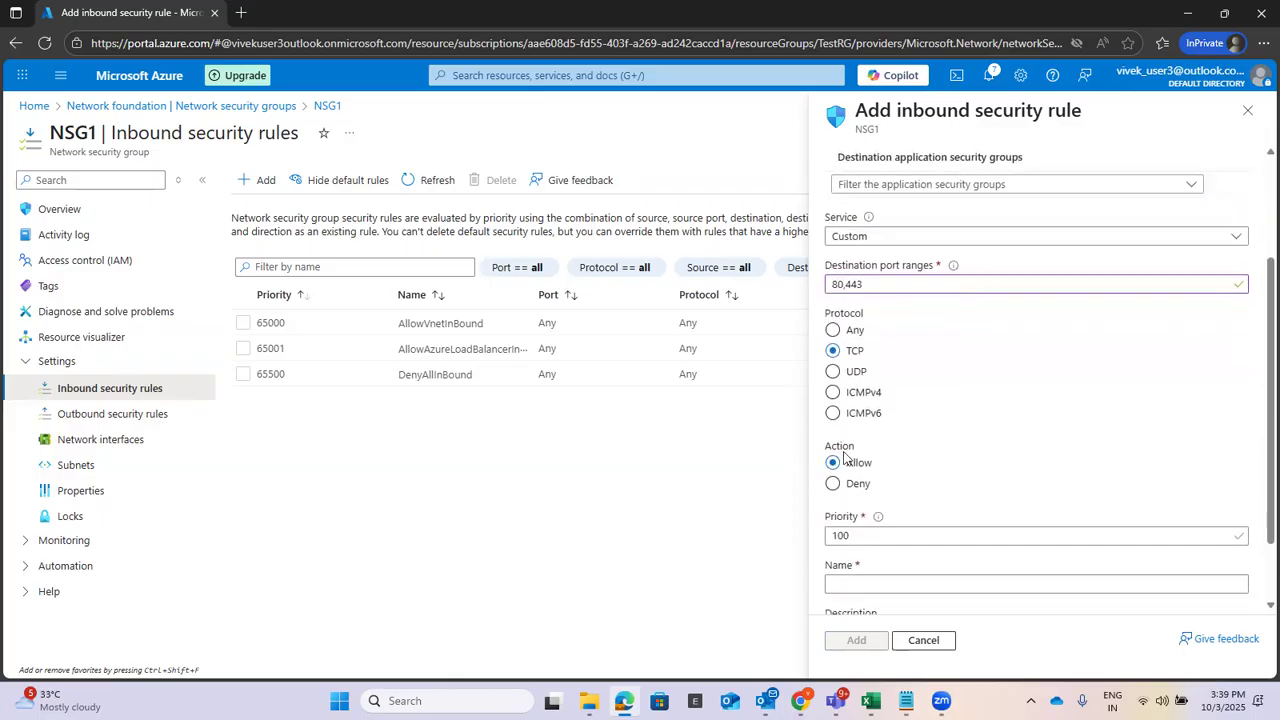
pyautogui.scroll(-1, 1006, 480)
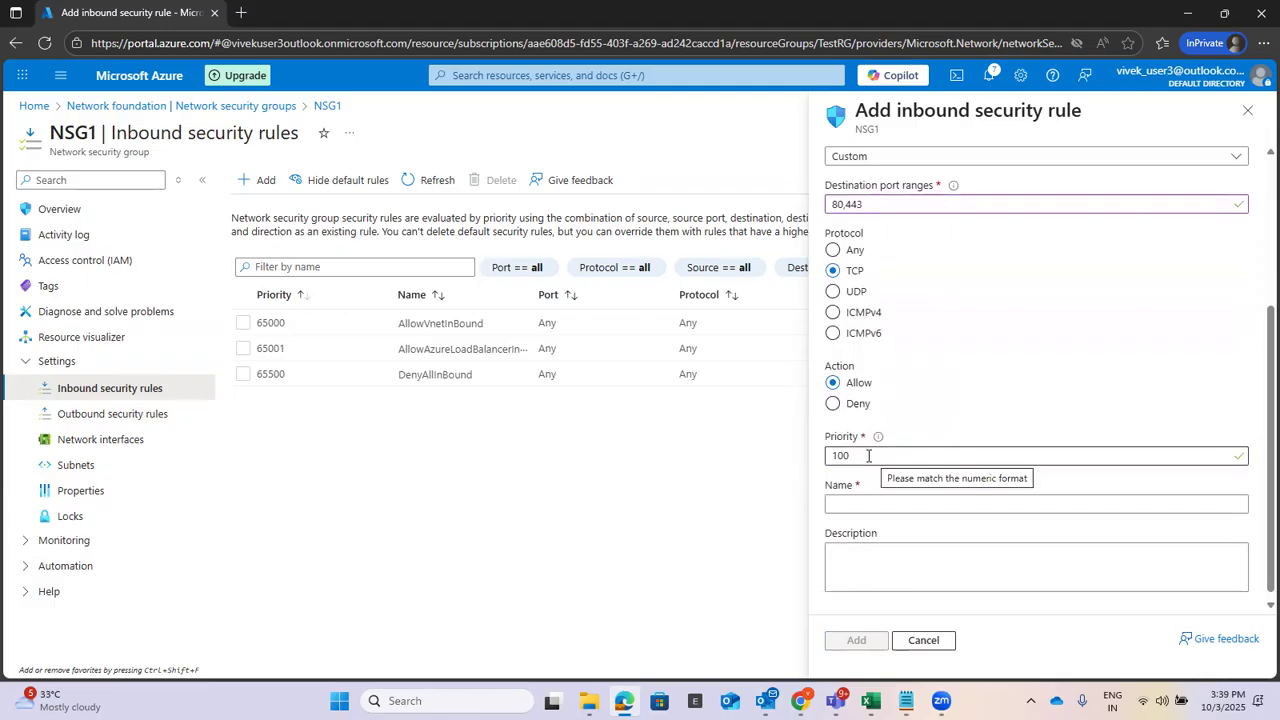
pyautogui.click(871, 504)
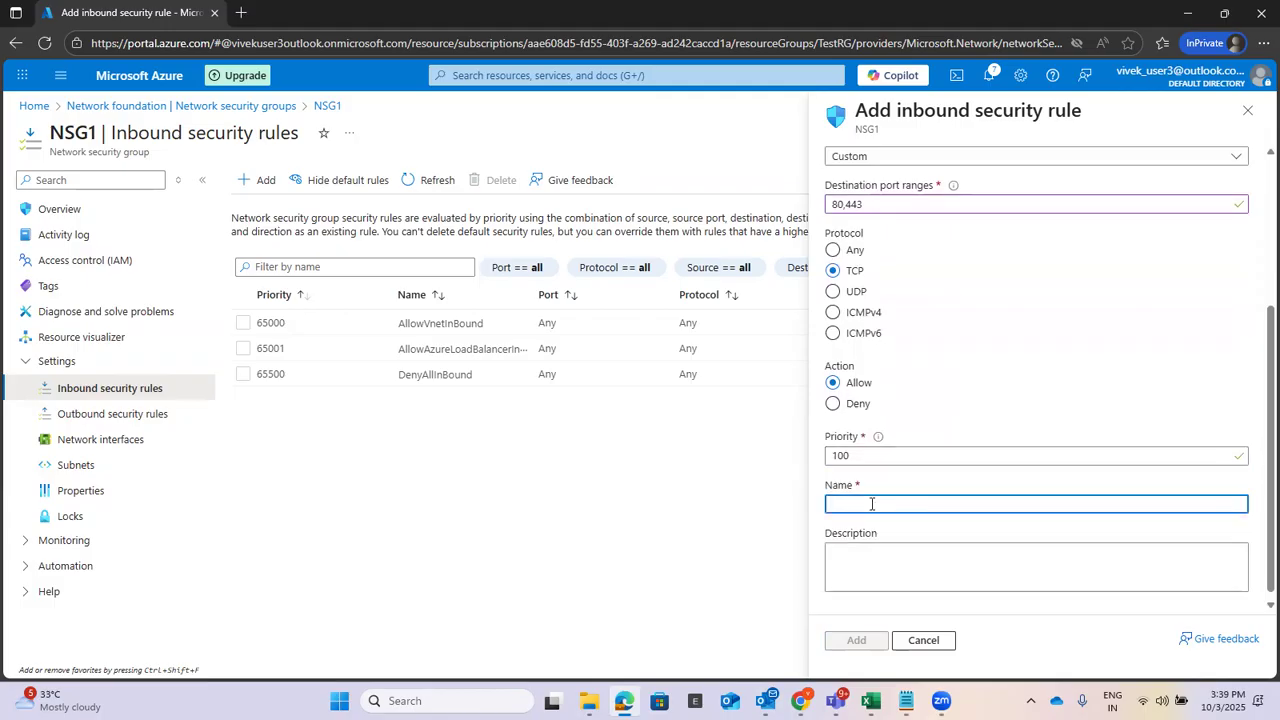
pyautogui.write('allow-http')
pyautogui.scroll(-1, 1060, 337)
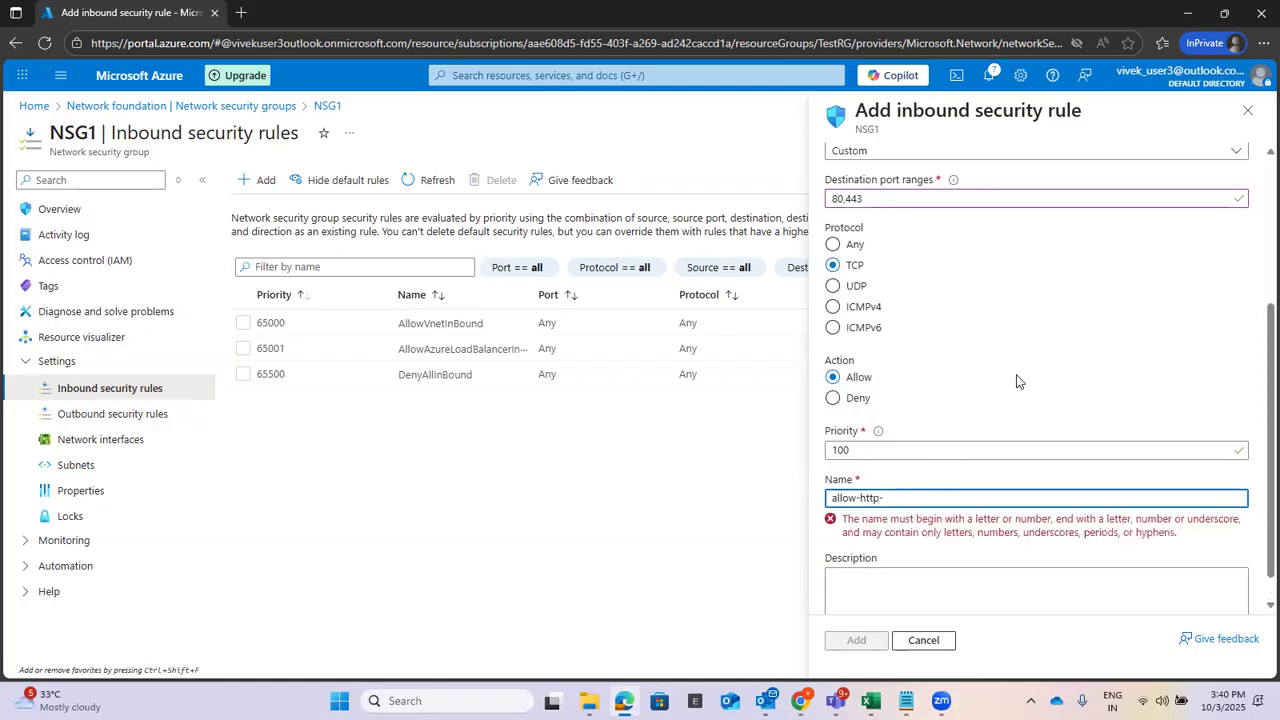
pyautogui.write('ll')
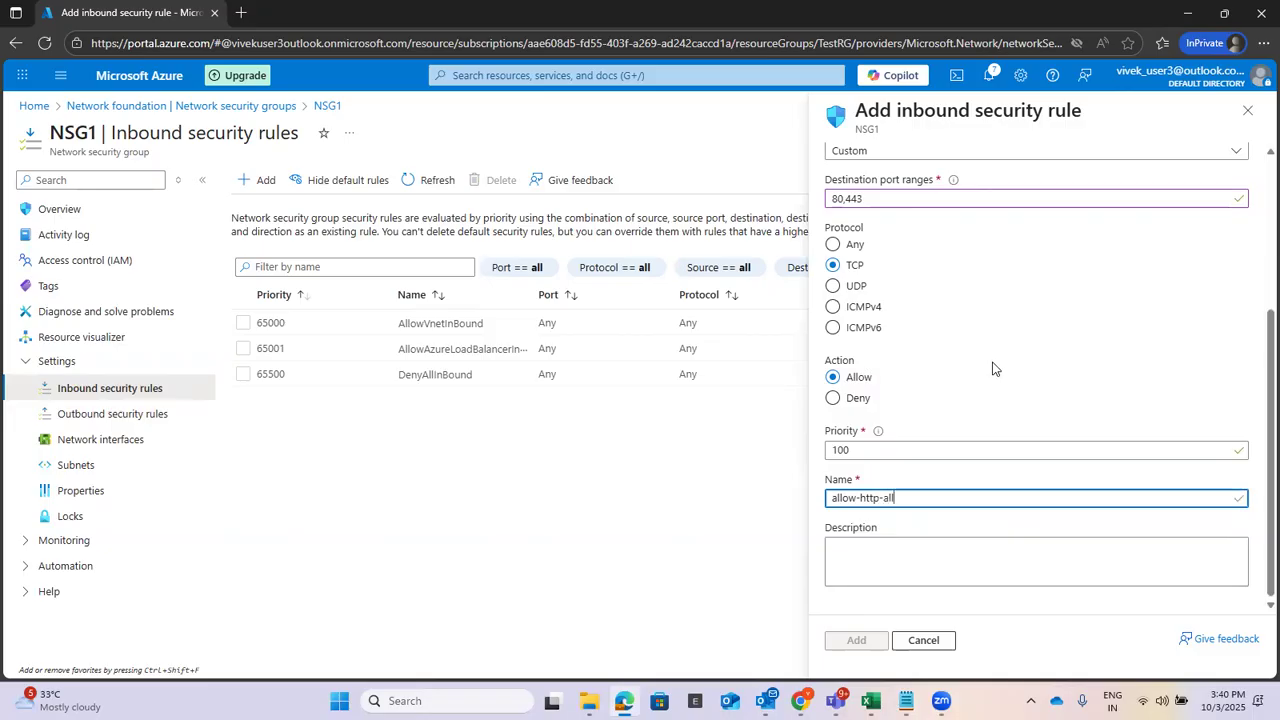
pyautogui.click(988, 560)
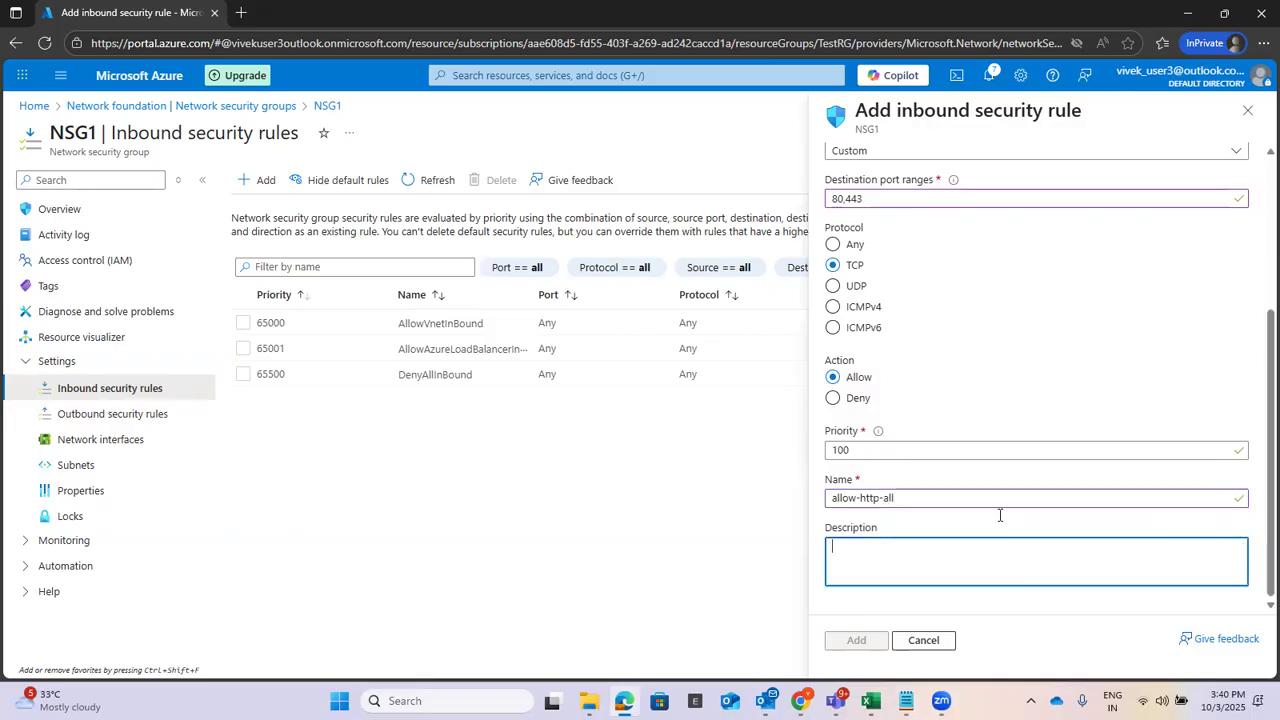
pyautogui.scroll(2, 1136, 346)
pyautogui.scroll(1, 1136, 346)
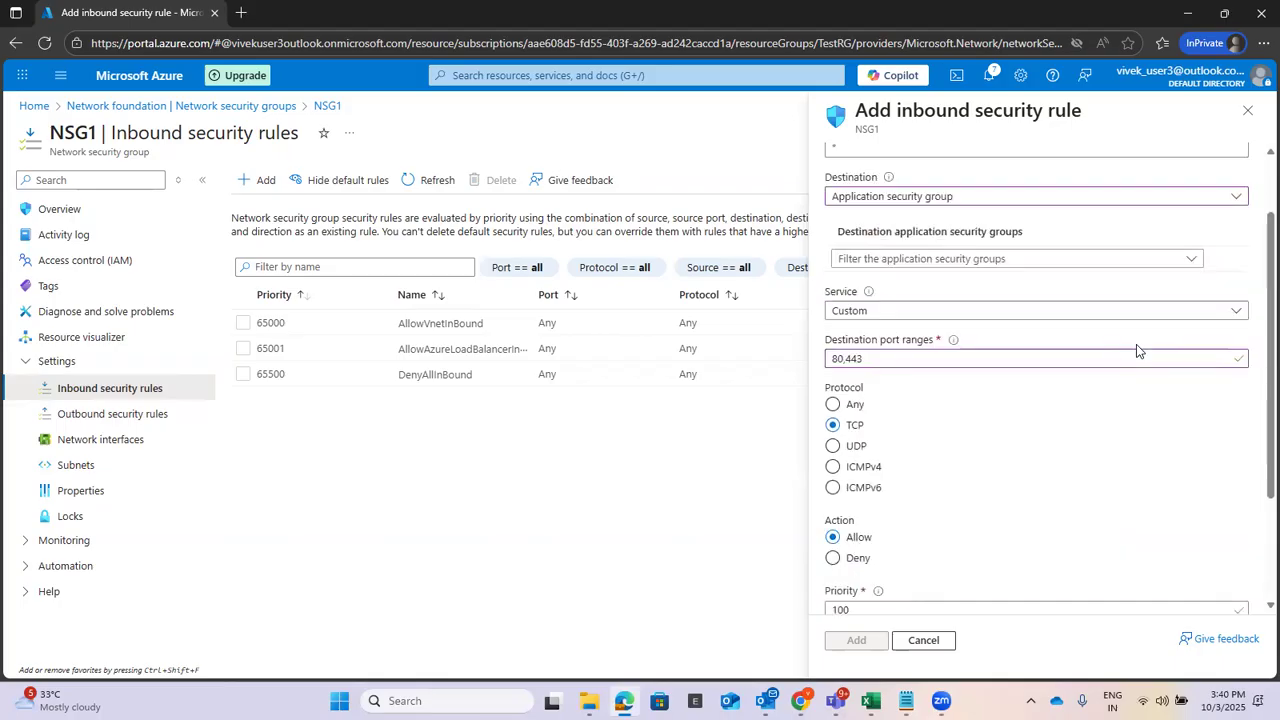
pyautogui.click(846, 356)
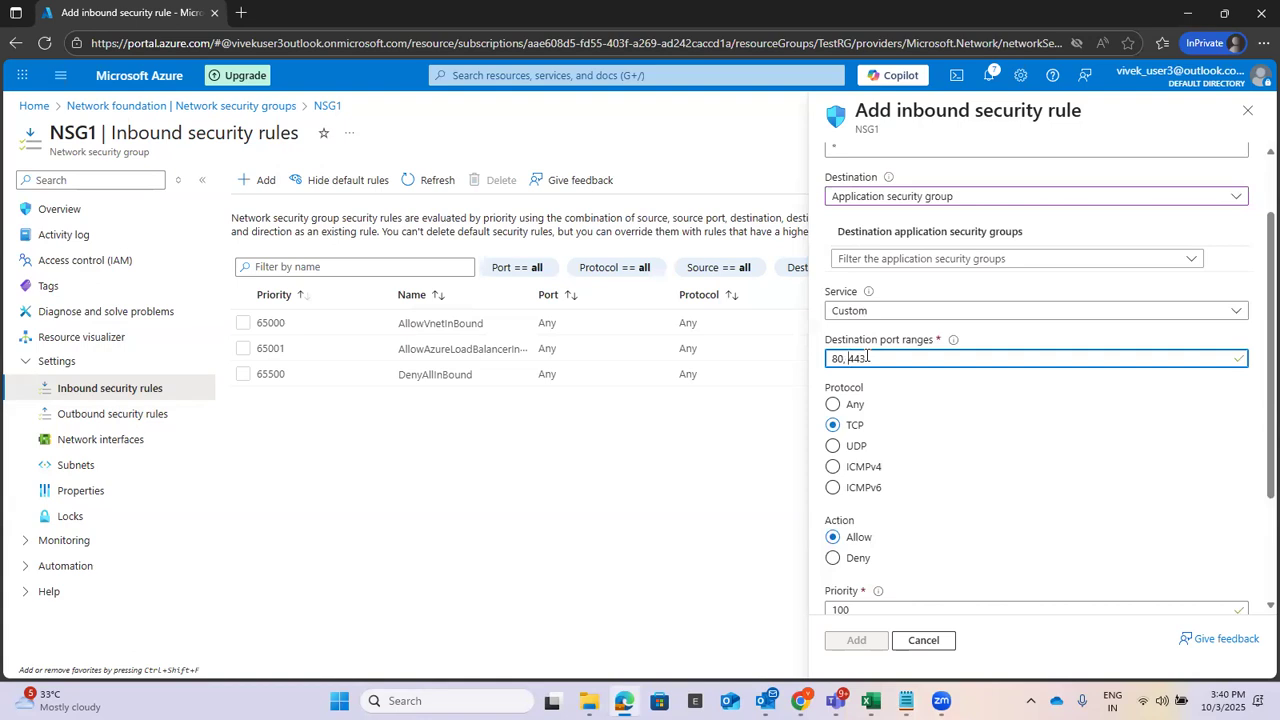
pyautogui.click(1088, 497)
pyautogui.scroll(1, 1088, 497)
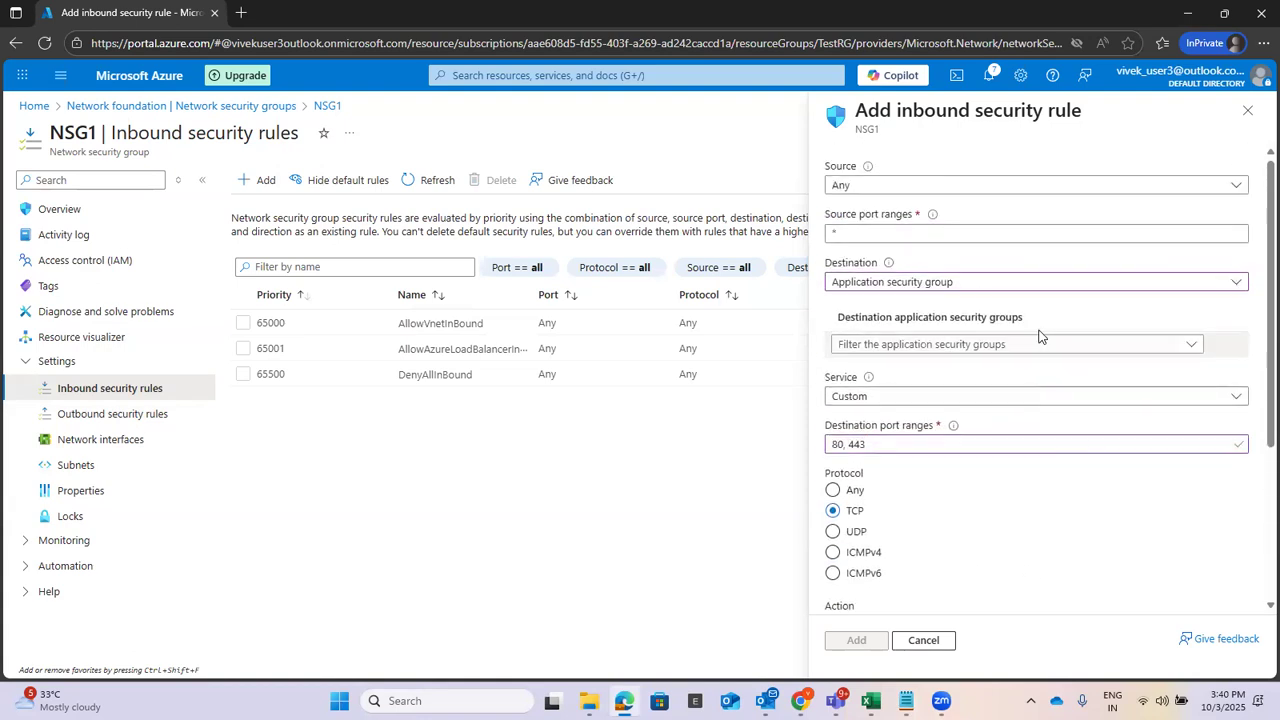
# Set ASG-Web as destination, trim the name to allow-http, and add the priority 100 rule.
pyautogui.click(1045, 287)
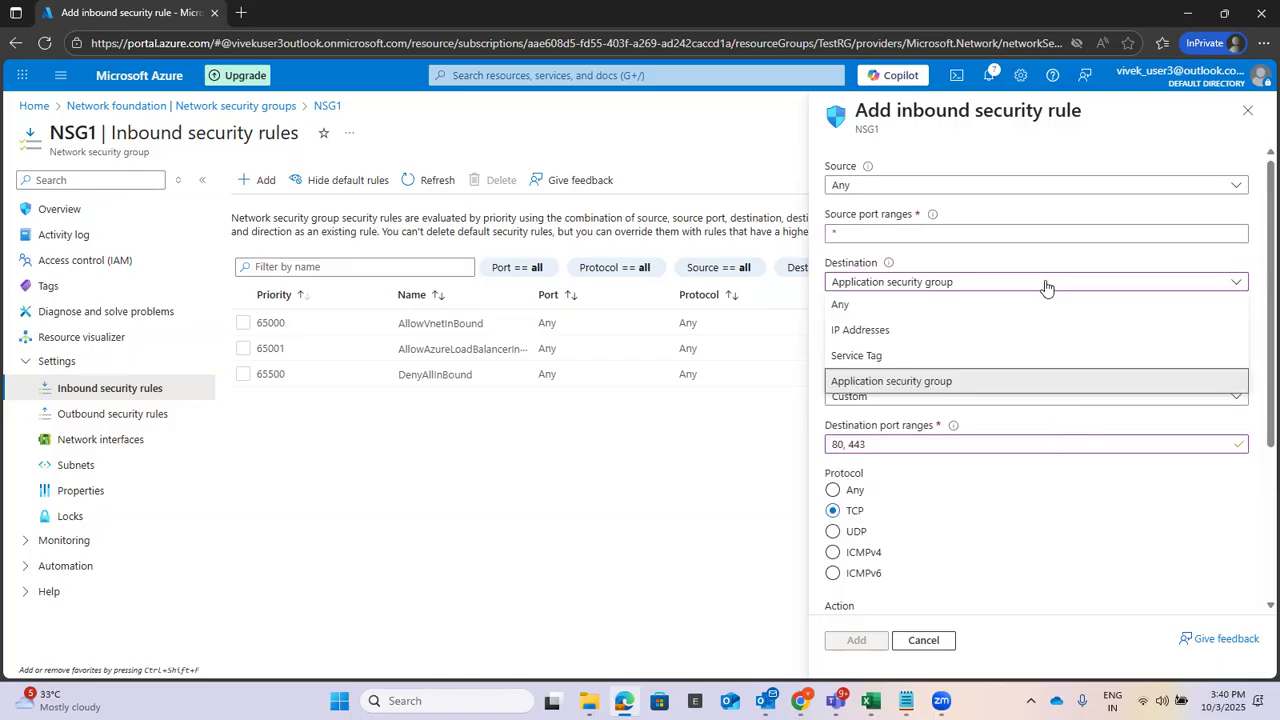
pyautogui.click(967, 377)
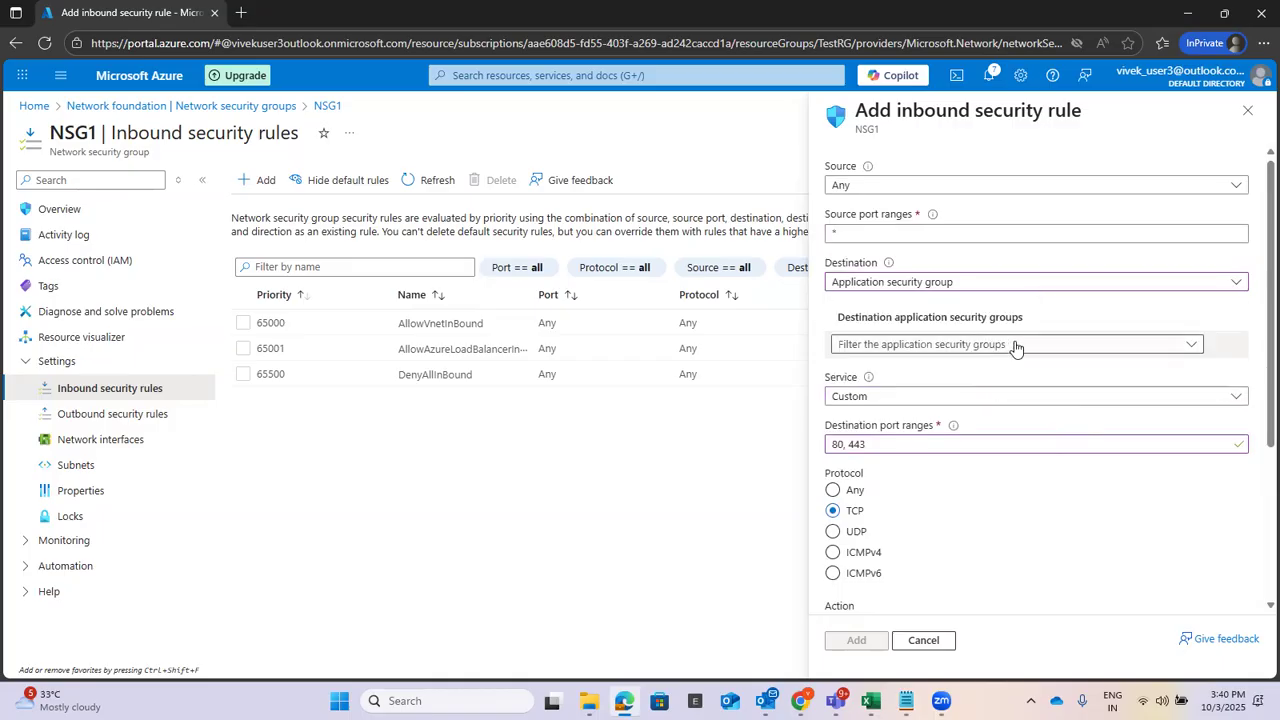
pyautogui.click(1014, 346)
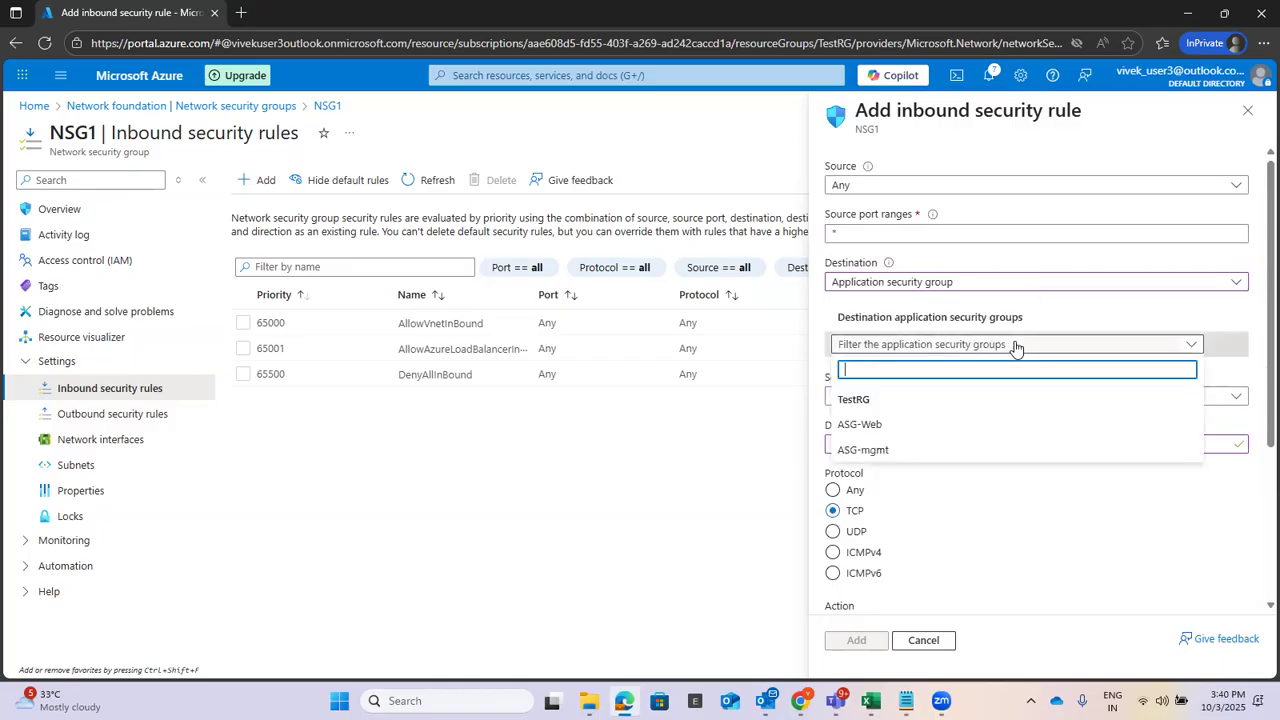
pyautogui.click(880, 426)
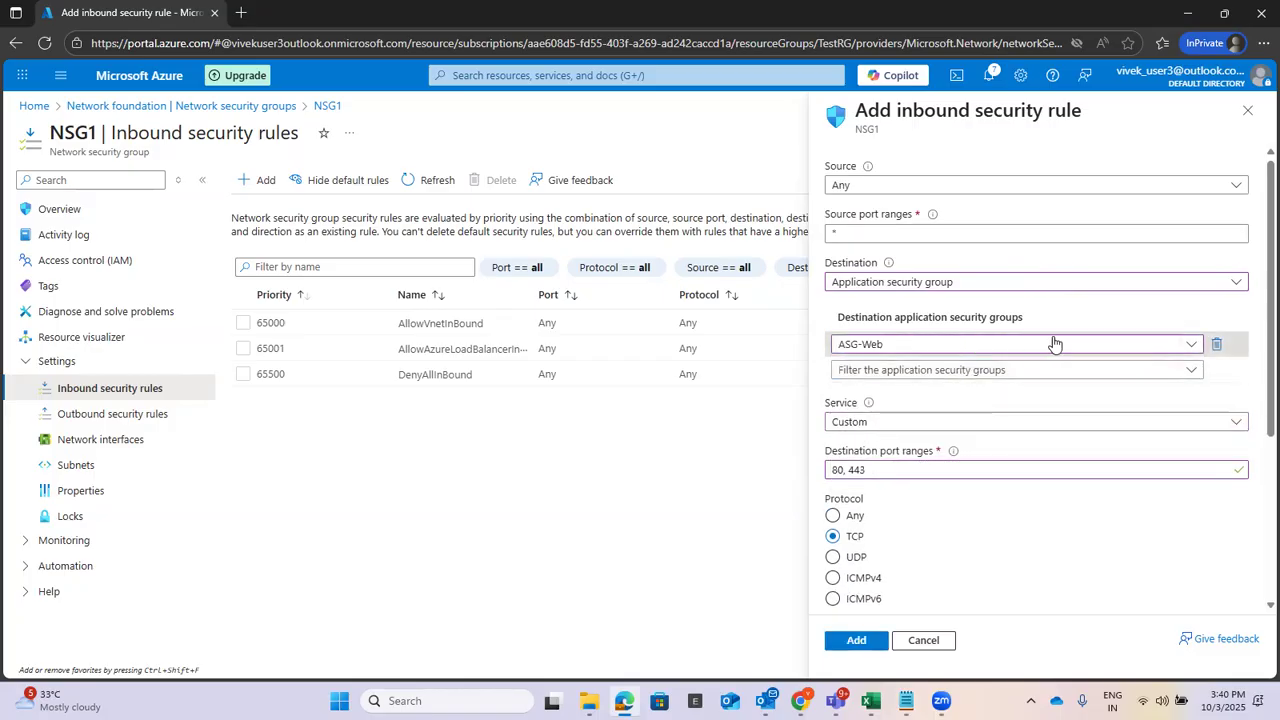
pyautogui.scroll(-3, 1049, 517)
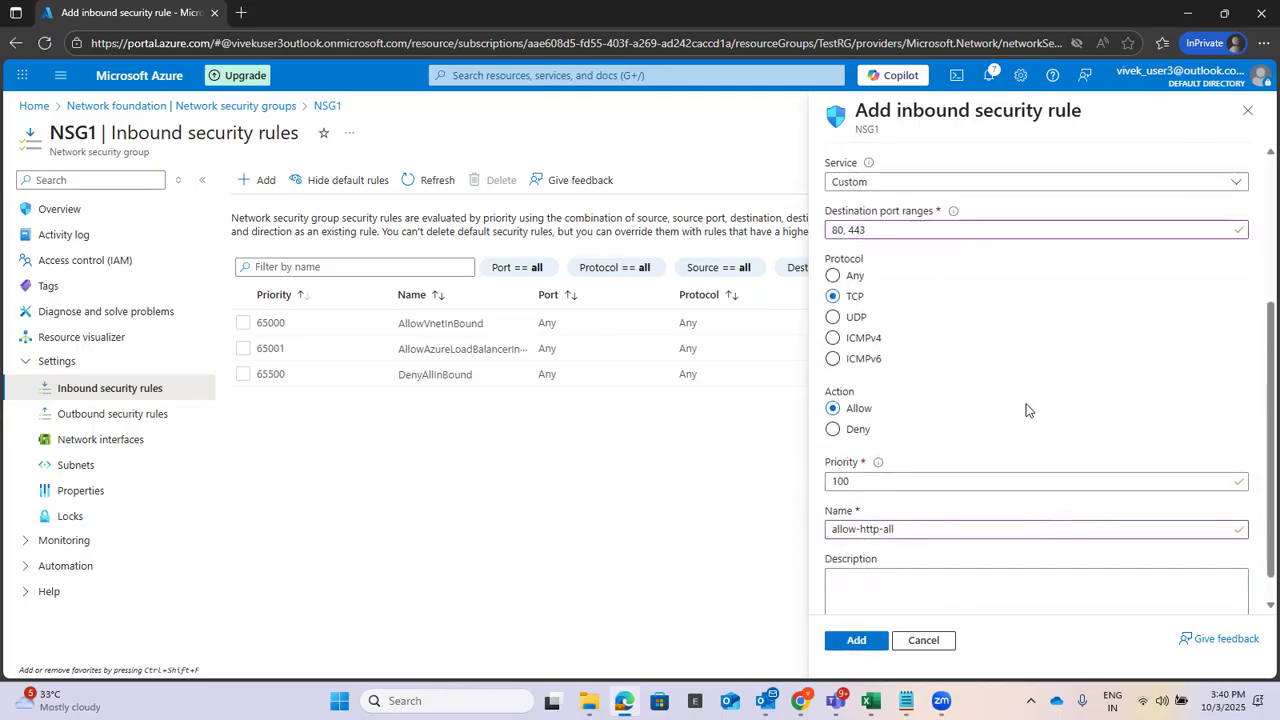
pyautogui.doubleClick(884, 529)
pyautogui.press('BackSpace')
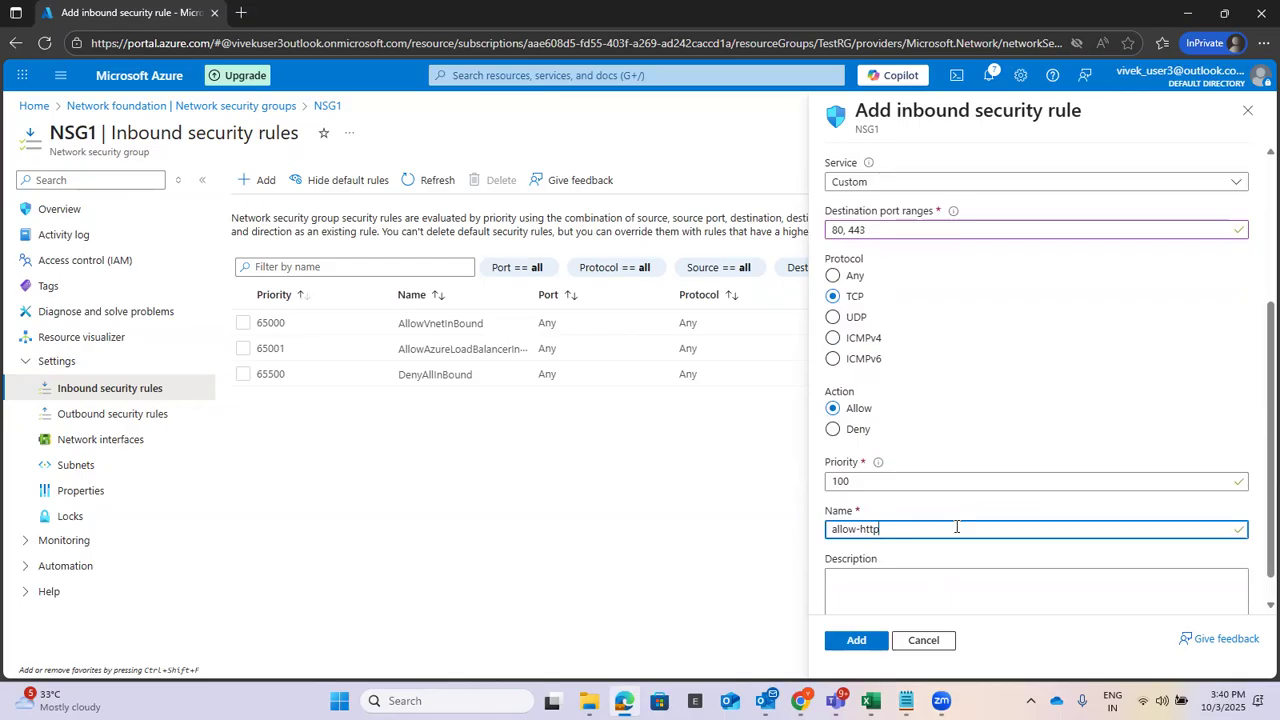
pyautogui.scroll(5, 1141, 354)
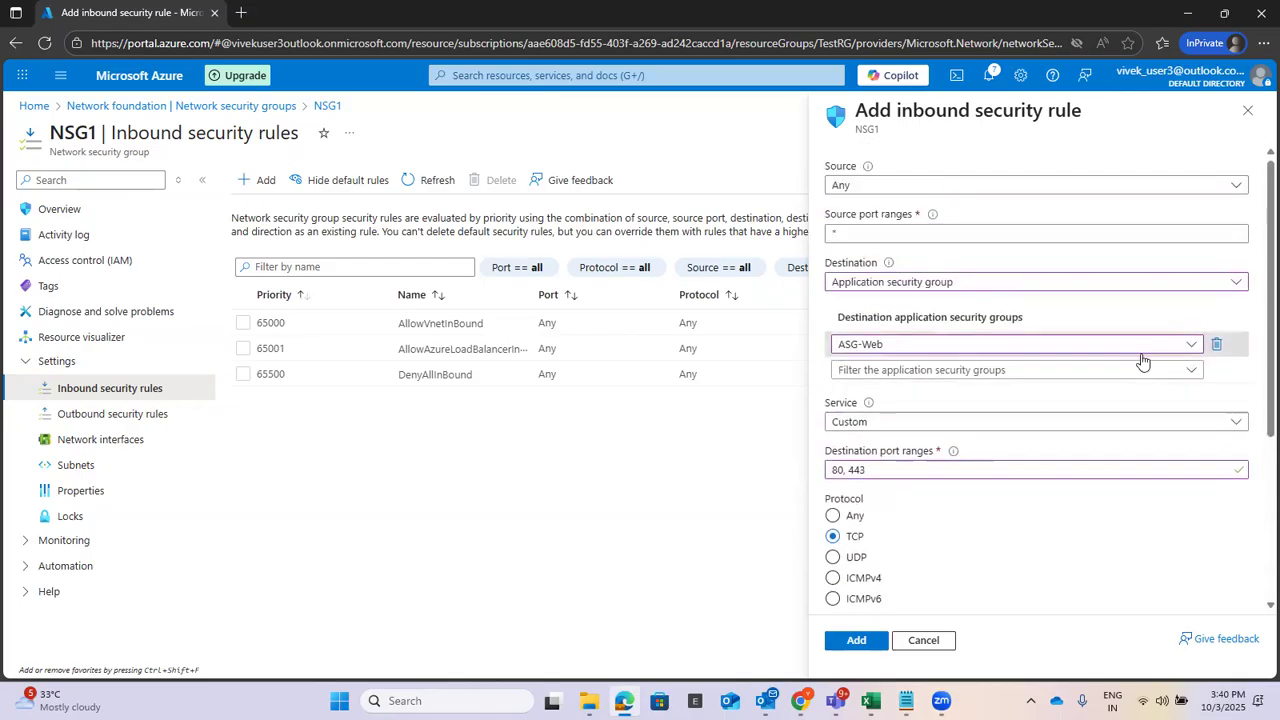
pyautogui.scroll(-5, 1141, 360)
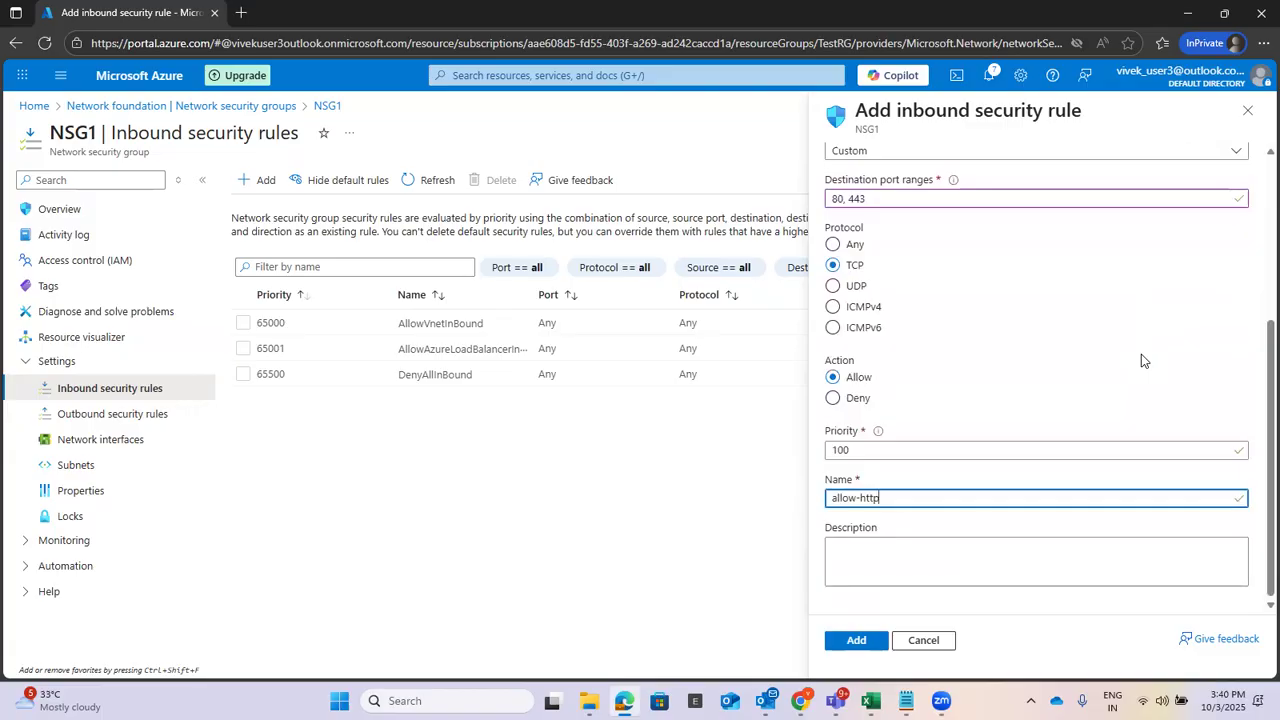
pyautogui.click(852, 642)
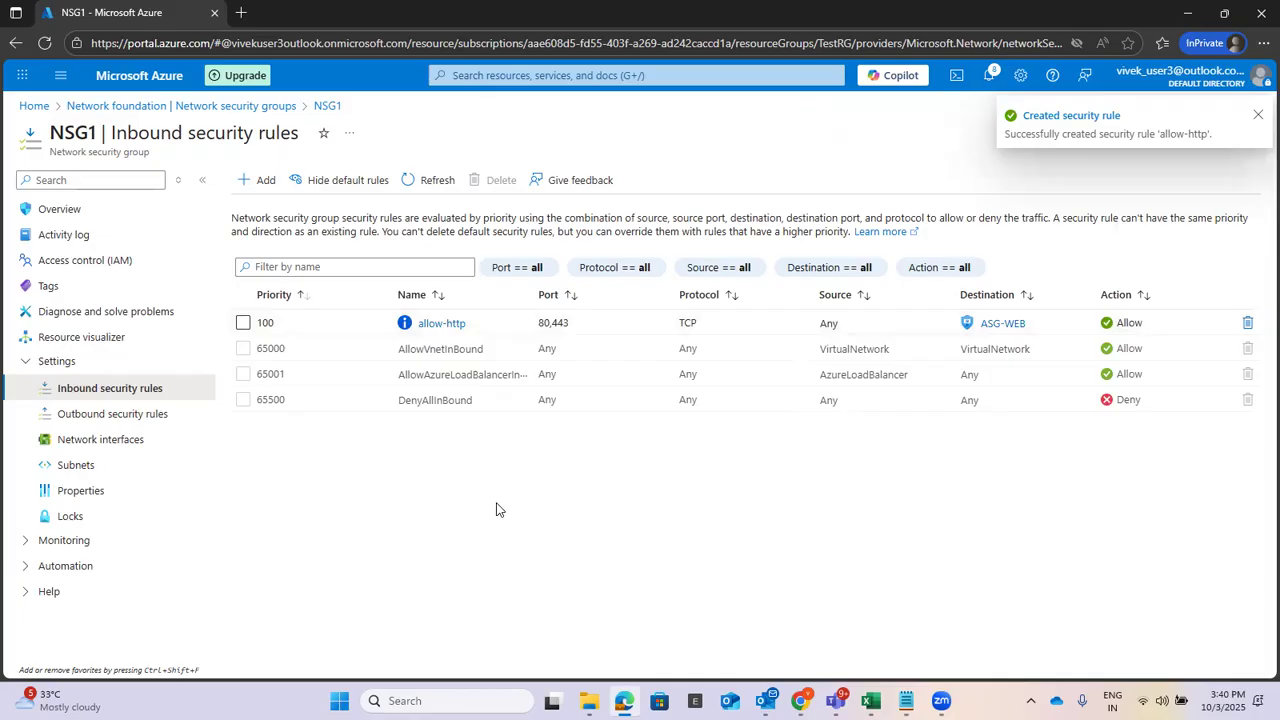
# Check the port 3389 RDP rule item in the checklist, then return to NSG1's inbound rules.
pyautogui.moveTo(905, 700)
pyautogui.click(960, 628)
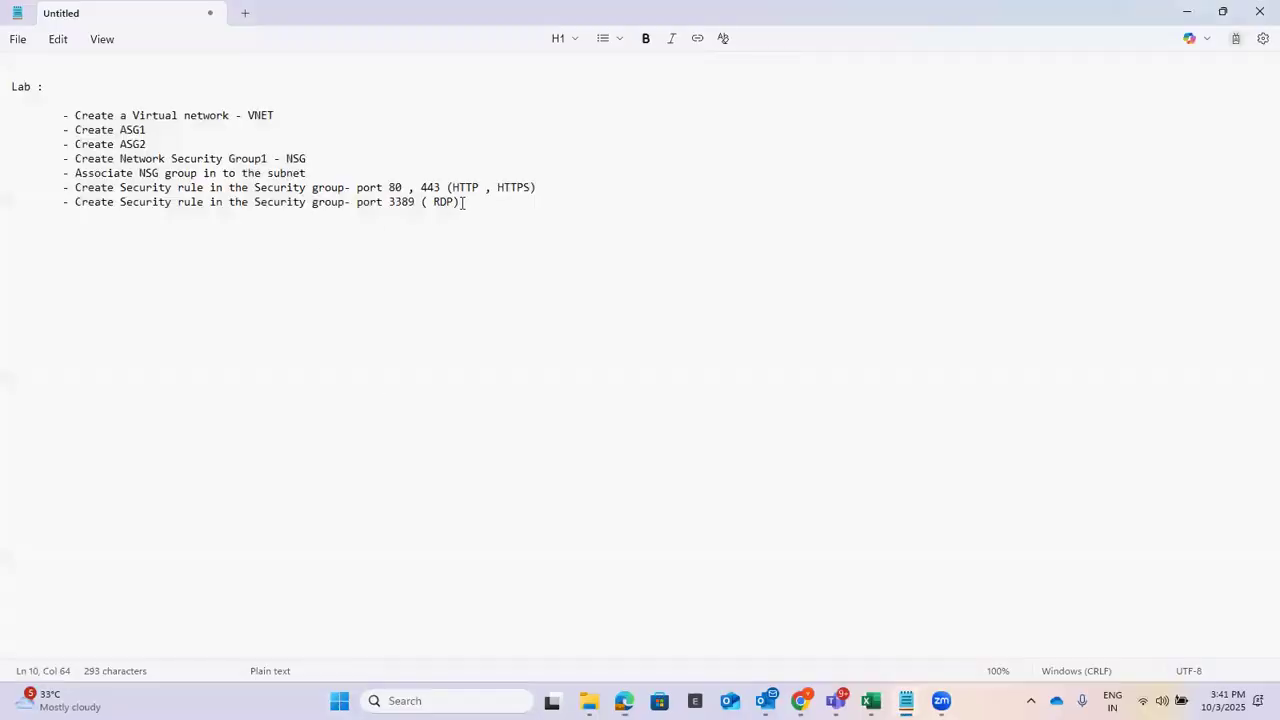
pyautogui.moveTo(462, 202); pyautogui.dragTo(77, 200)
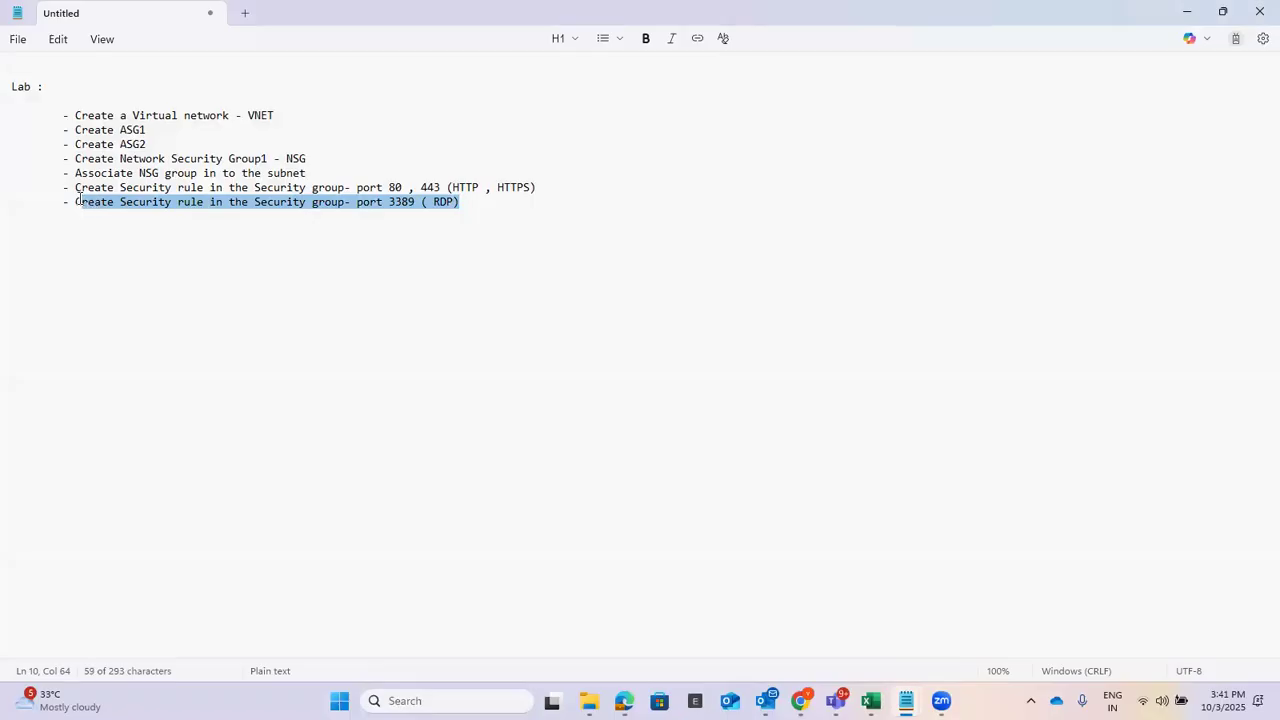
pyautogui.click(874, 291)
pyautogui.click(1238, 12)
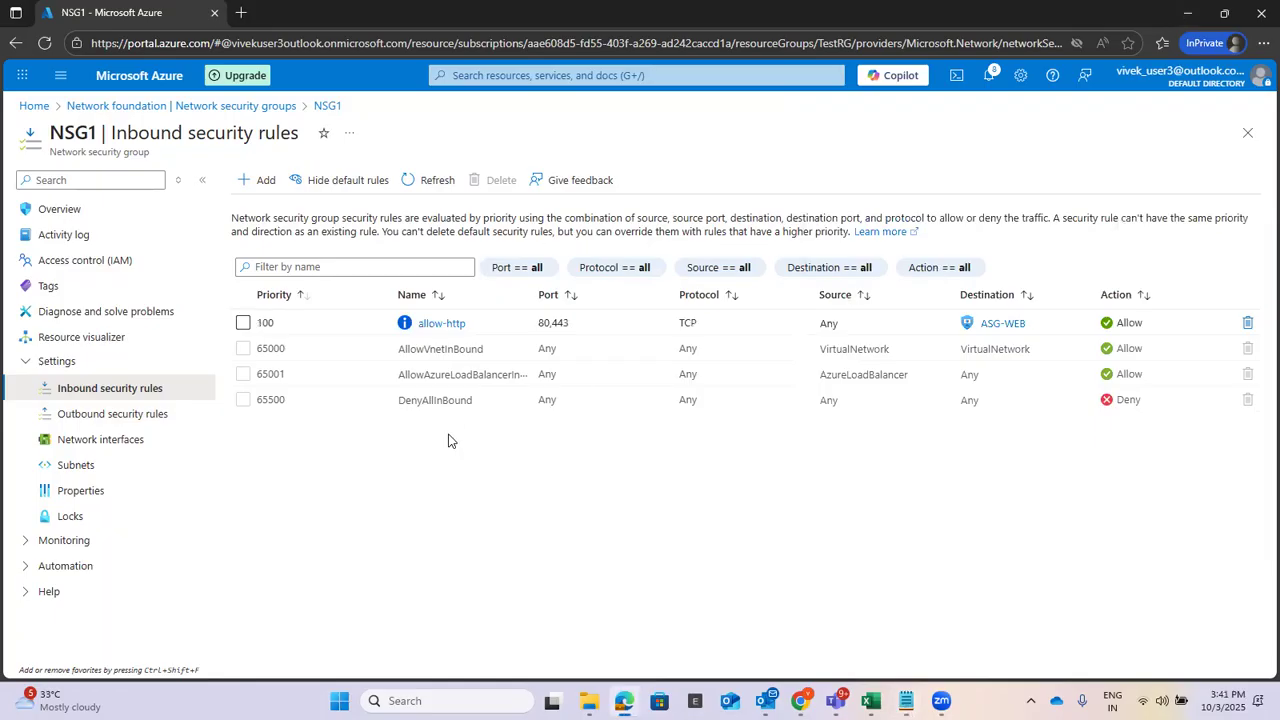
# Start a new inbound rule targeting application security group ASG-MGMT with the RDP service.
pyautogui.click(259, 180)
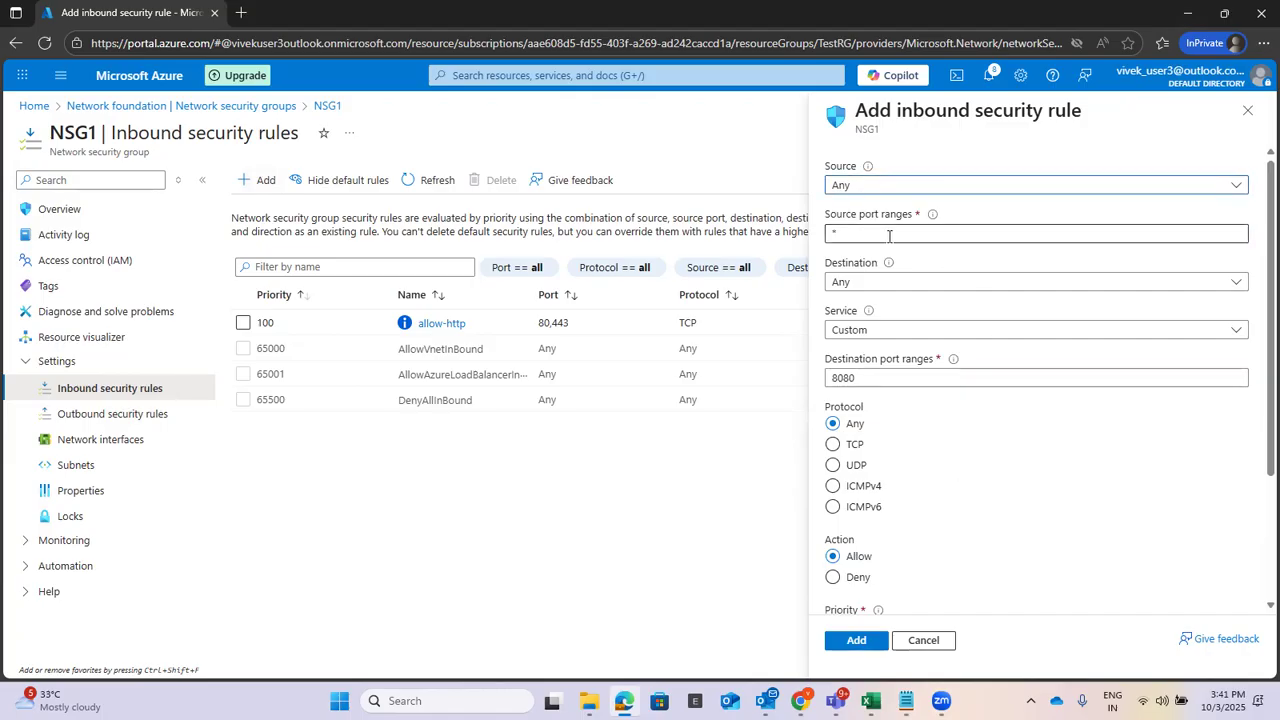
pyautogui.click(891, 284)
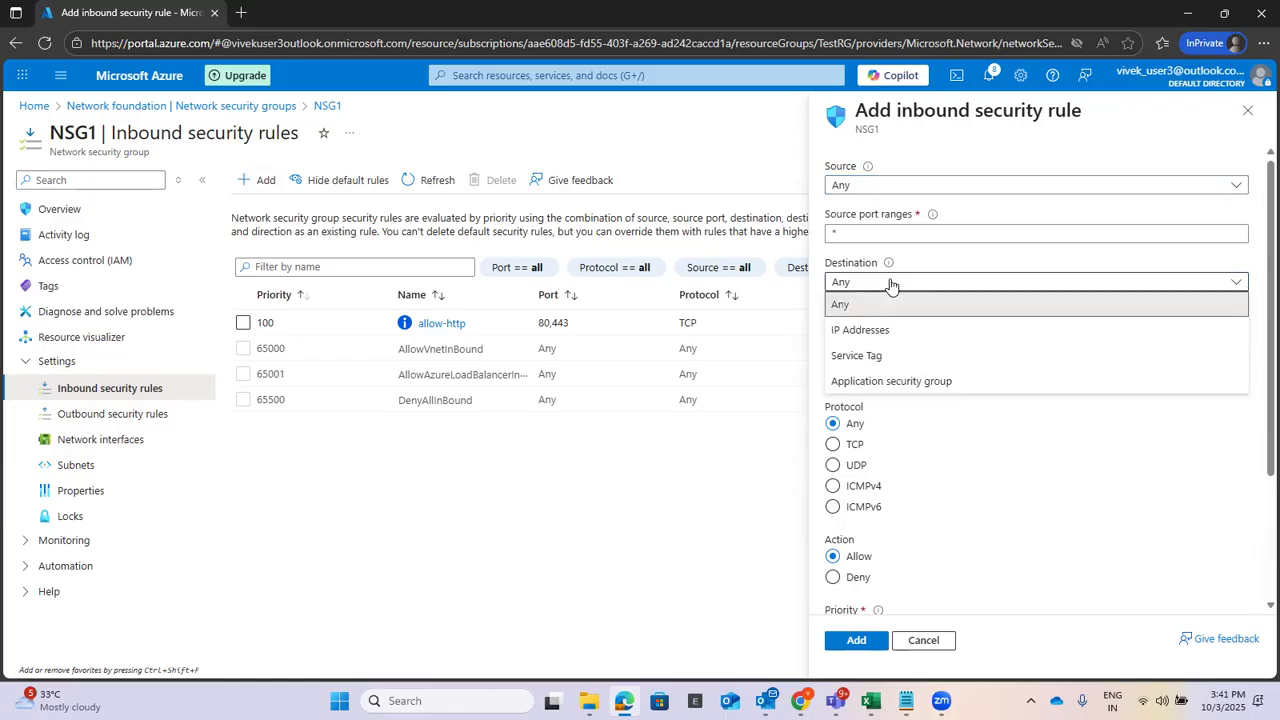
pyautogui.click(908, 381)
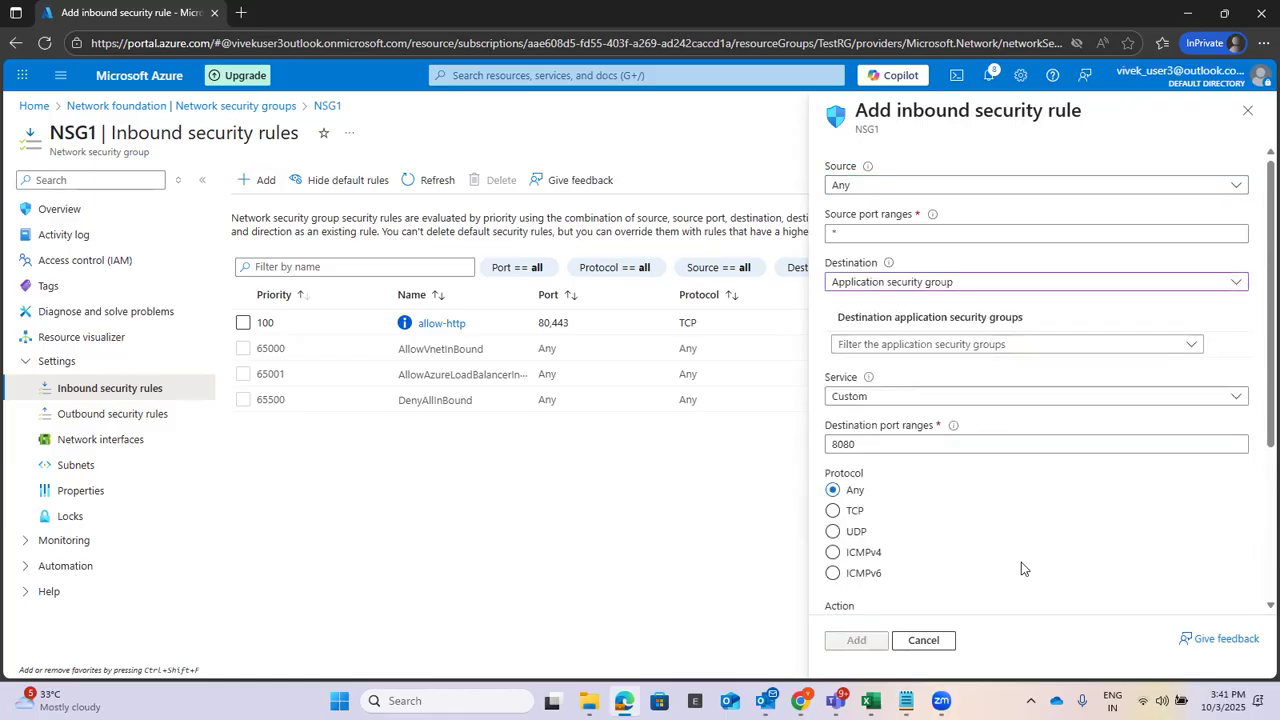
pyautogui.click(1191, 345)
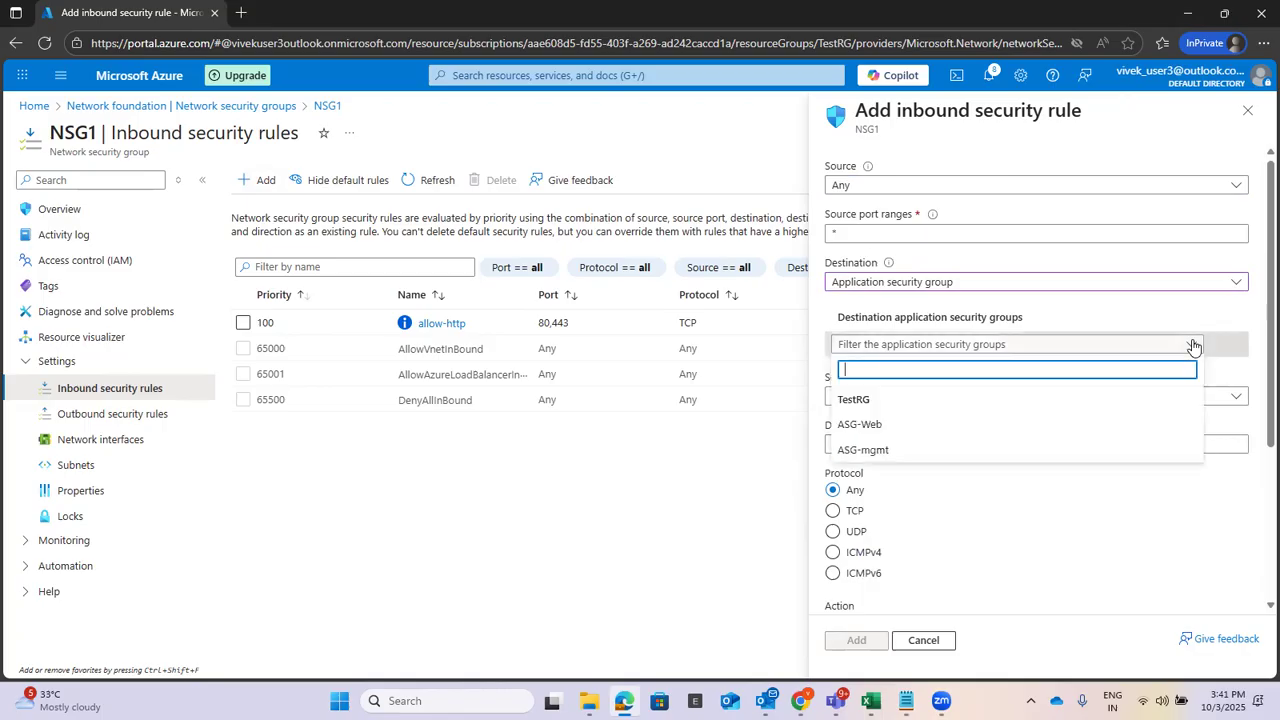
pyautogui.click(926, 451)
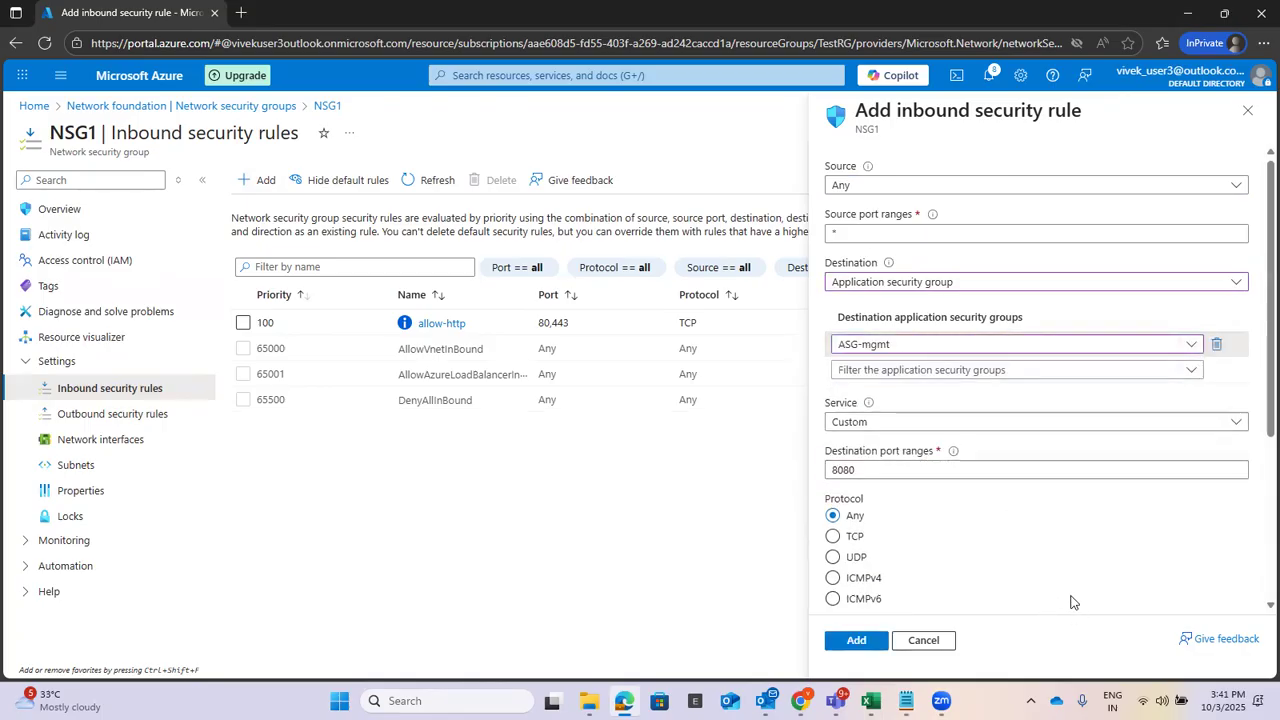
pyautogui.click(993, 423)
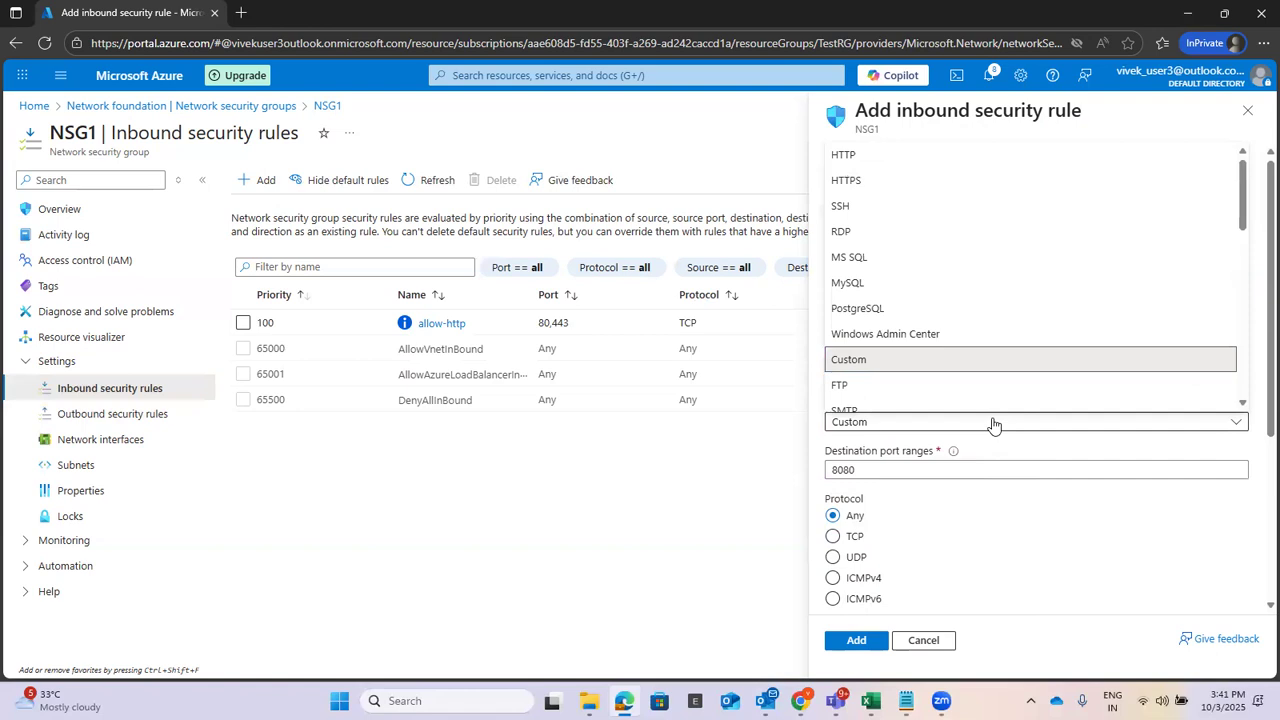
pyautogui.click(944, 232)
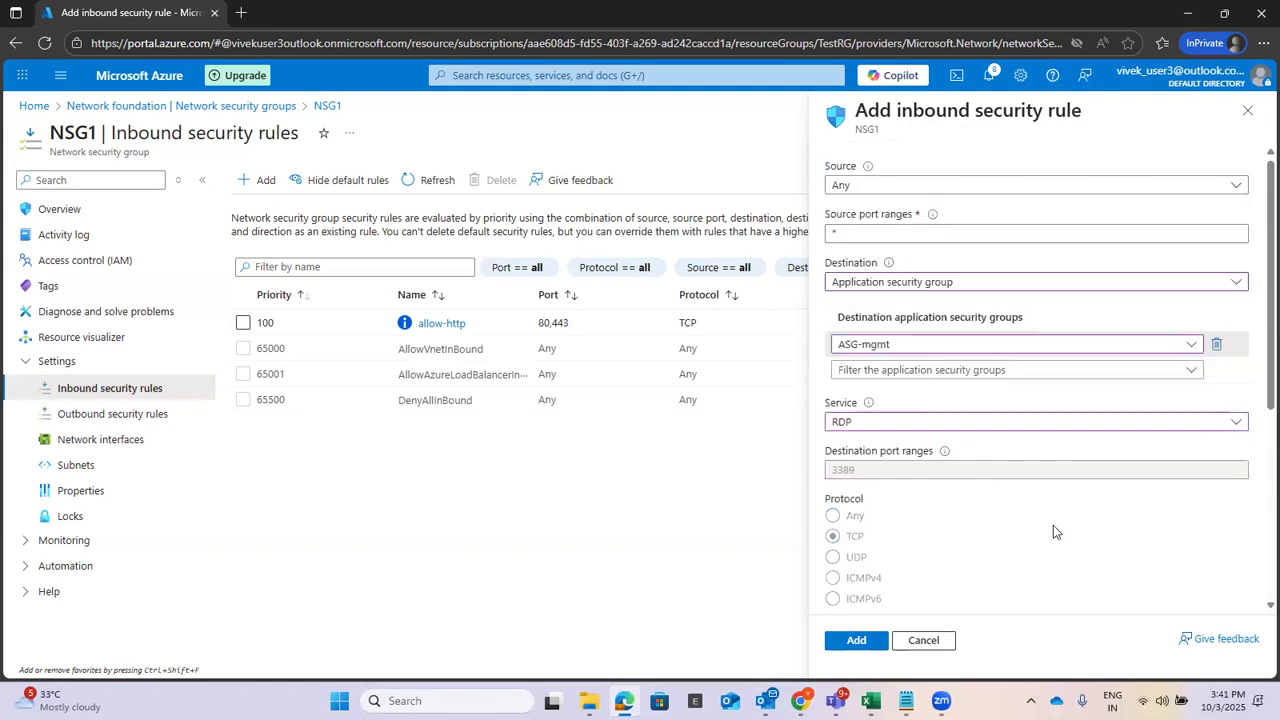
# Name the rule allow-rdp and add it to NSG1 at priority 110.
pyautogui.scroll(-3, 1163, 525)
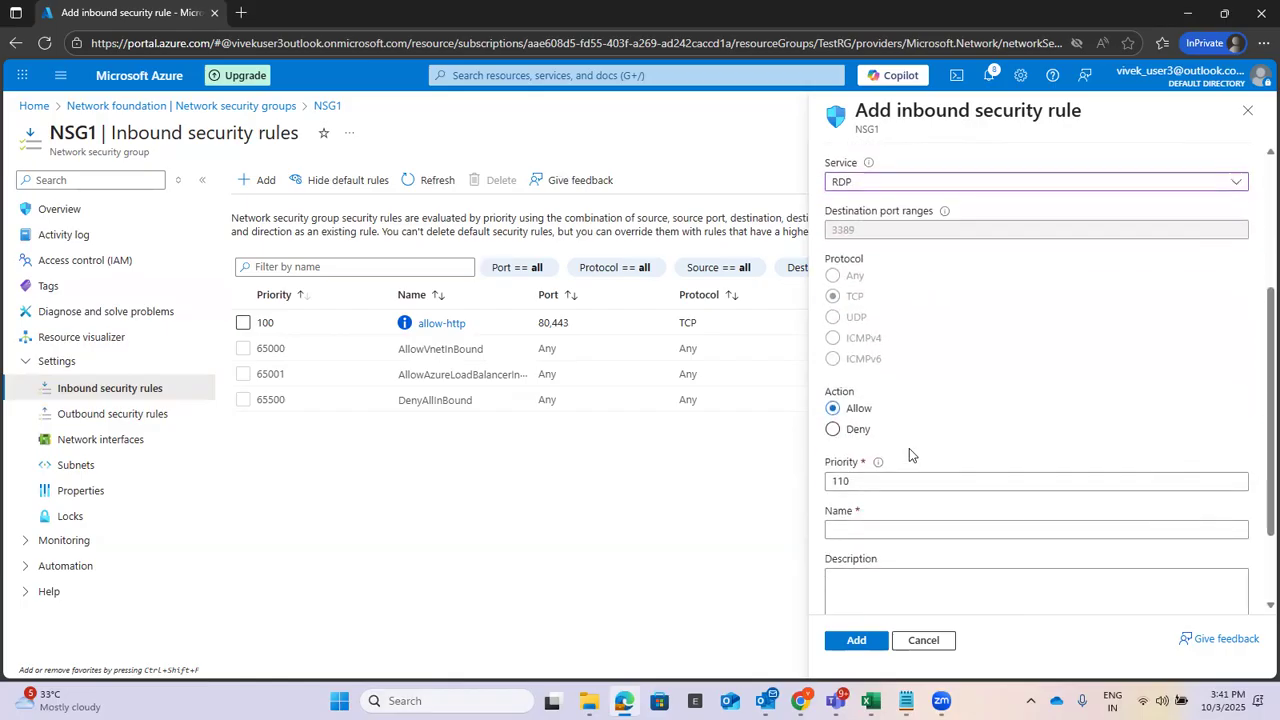
pyautogui.click(895, 530)
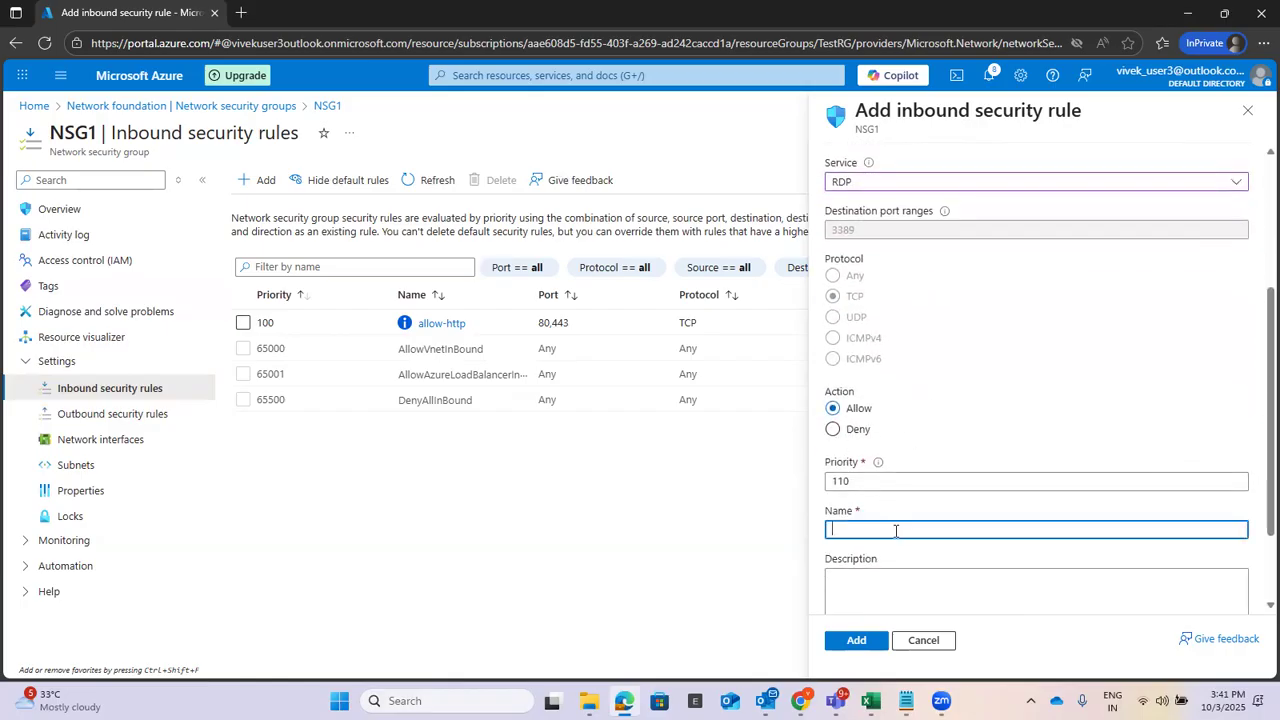
pyautogui.write('rdp-a')
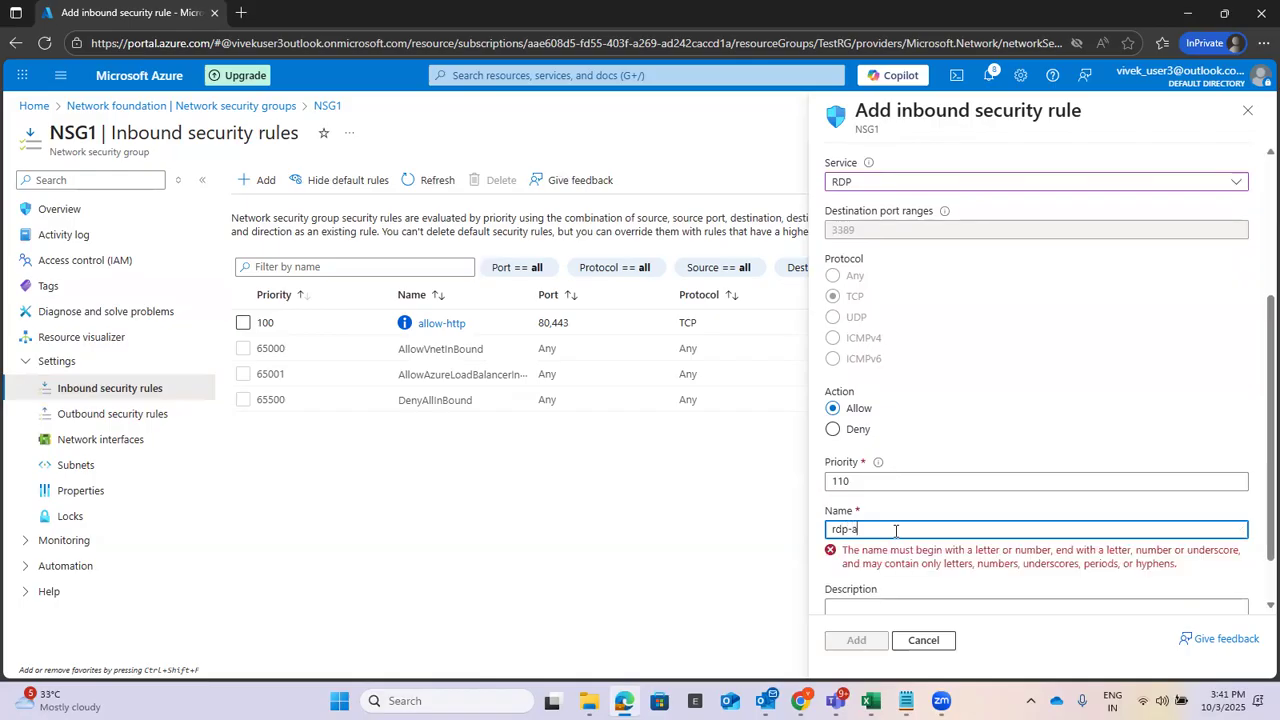
pyautogui.write('llow')
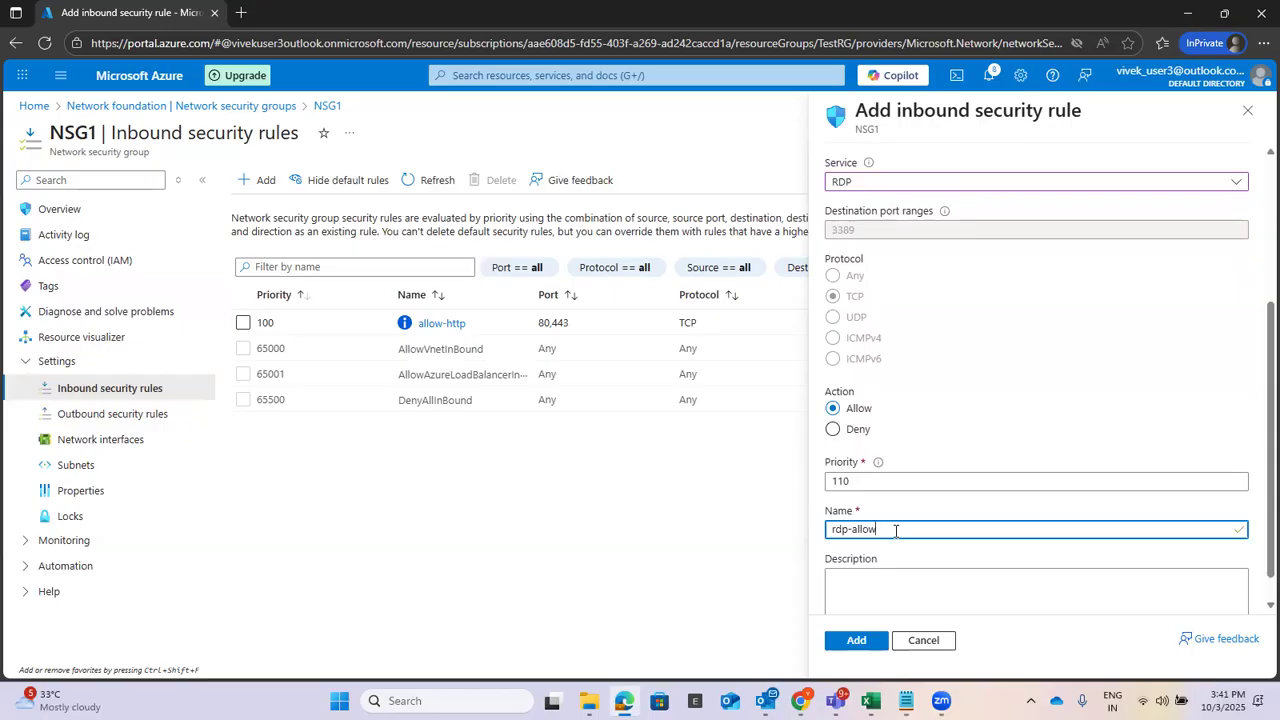
pyautogui.moveTo(852, 530); pyautogui.dragTo(826, 530)
pyautogui.press('BackSpace')
pyautogui.press('Right')
pyautogui.press('Right')
pyautogui.press('Right')
pyautogui.press('Right')
pyautogui.write('-rdp')
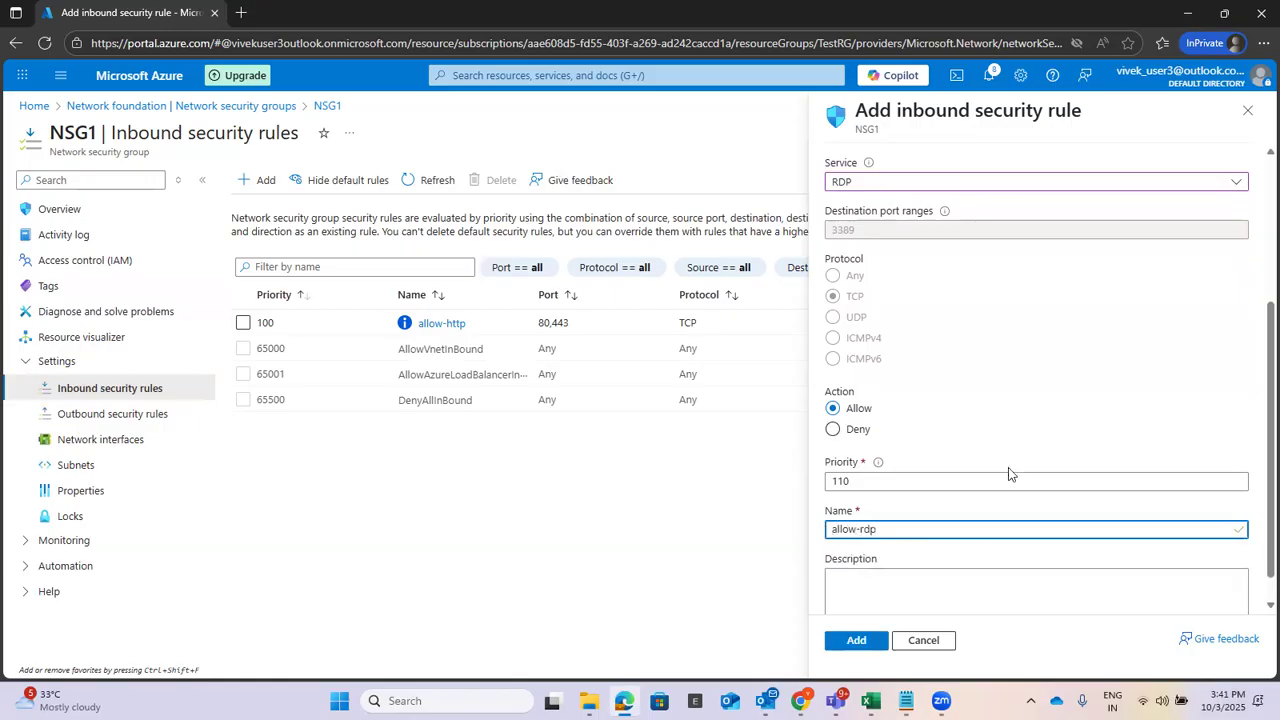
pyautogui.scroll(-1, 1008, 474)
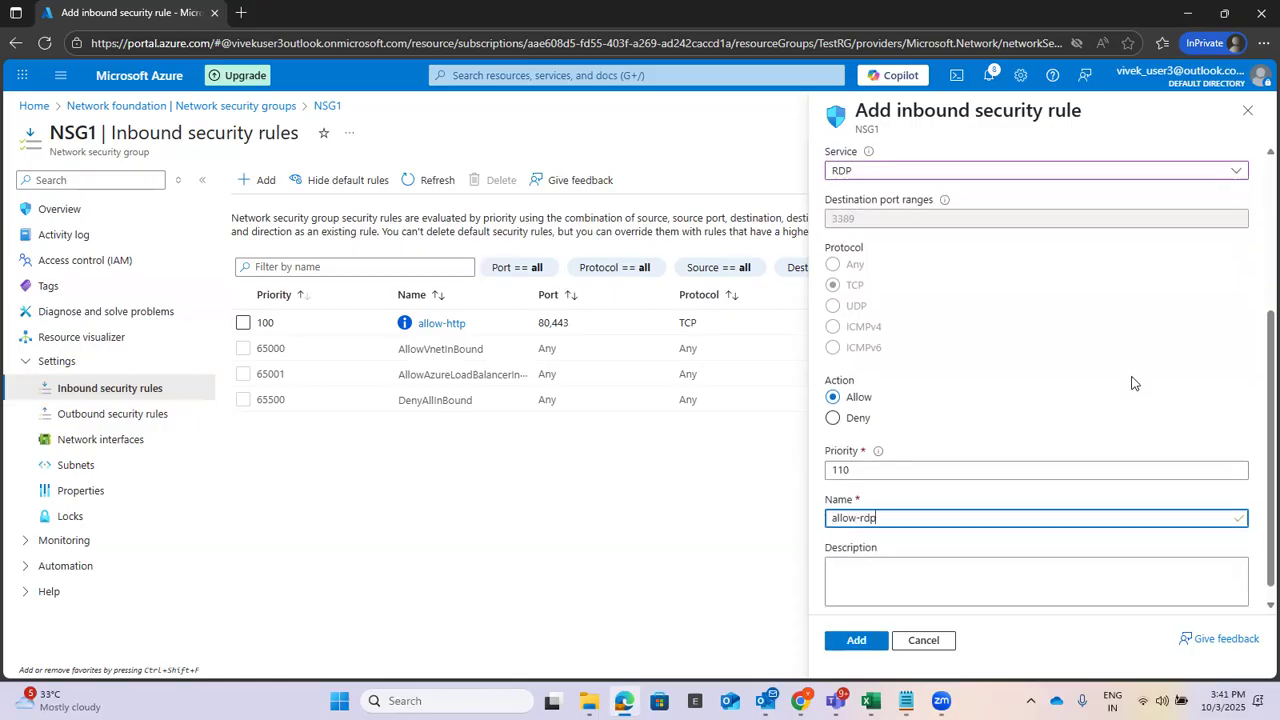
pyautogui.click(848, 642)
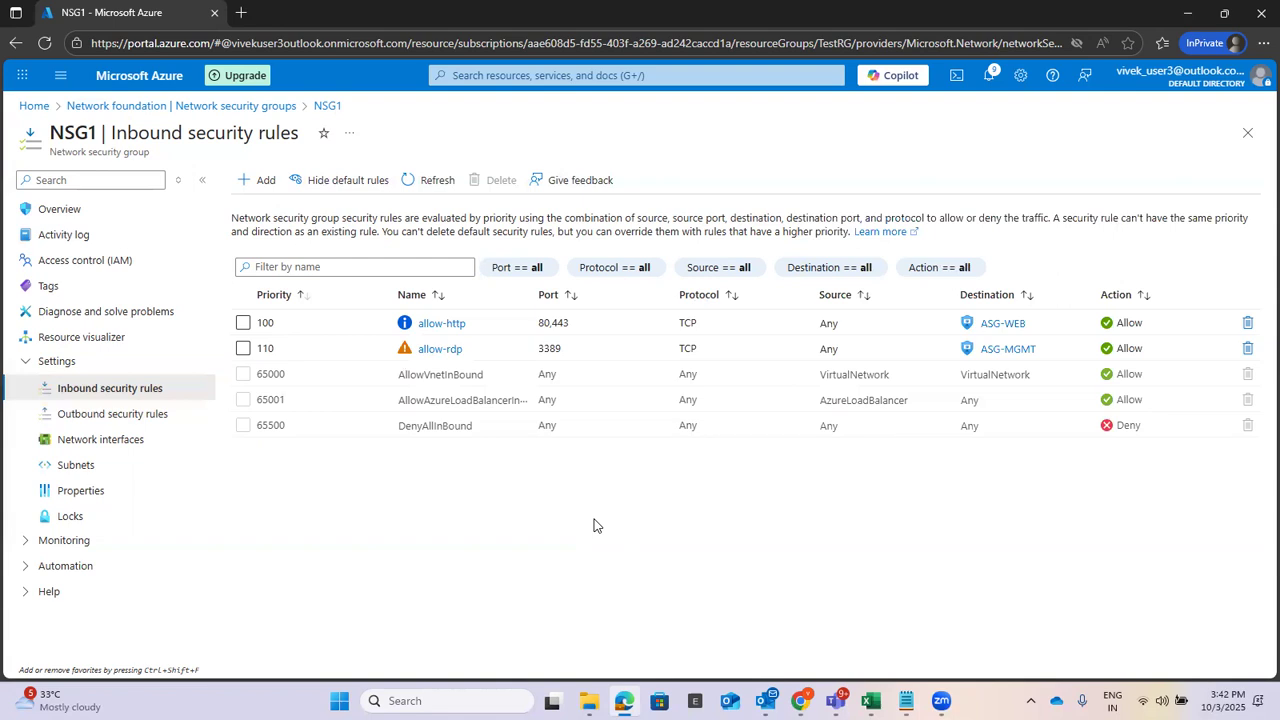
# Search 'virta' to reach Virtual machines and choose Create > Virtual machine.
pyautogui.click(577, 75)
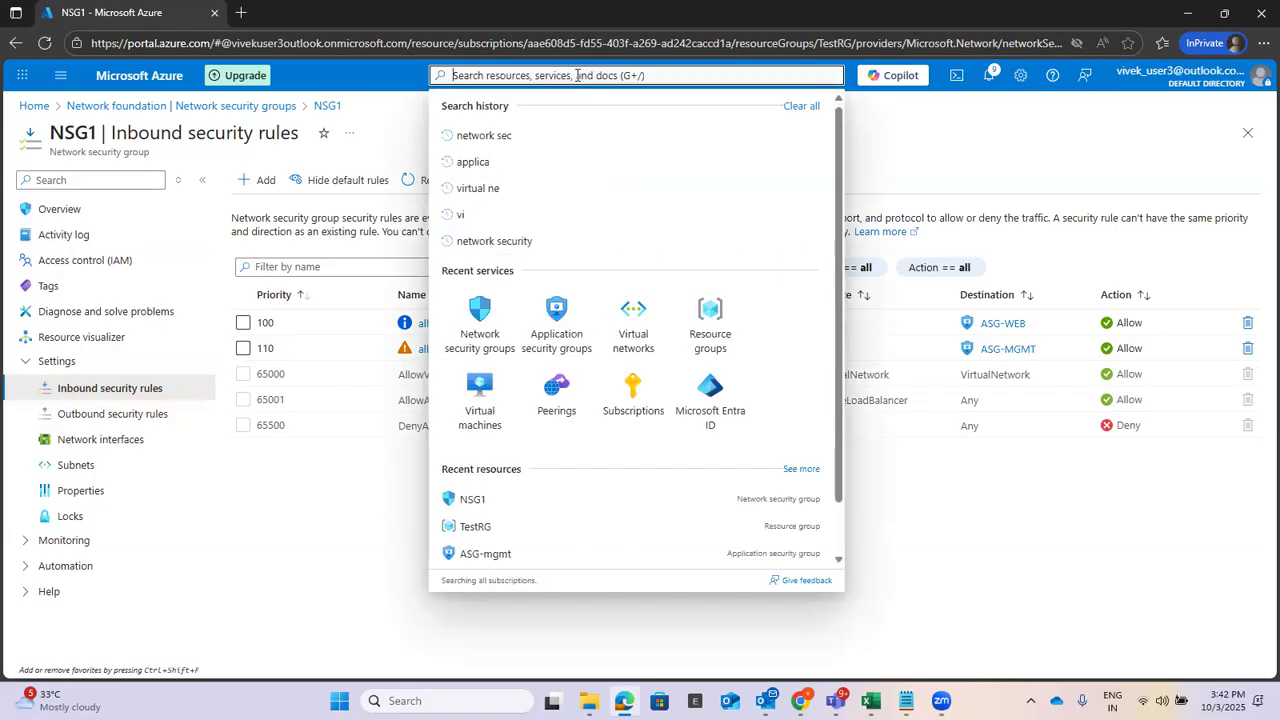
pyautogui.write('virta')
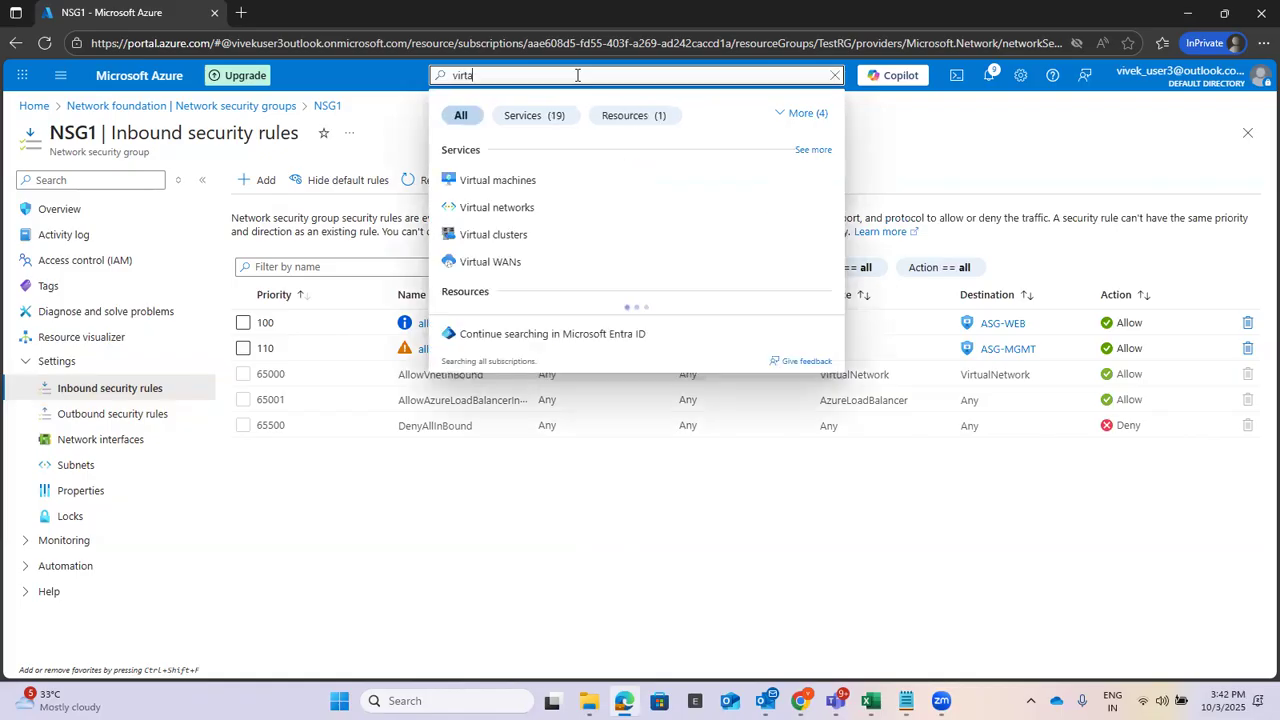
pyautogui.click(497, 182)
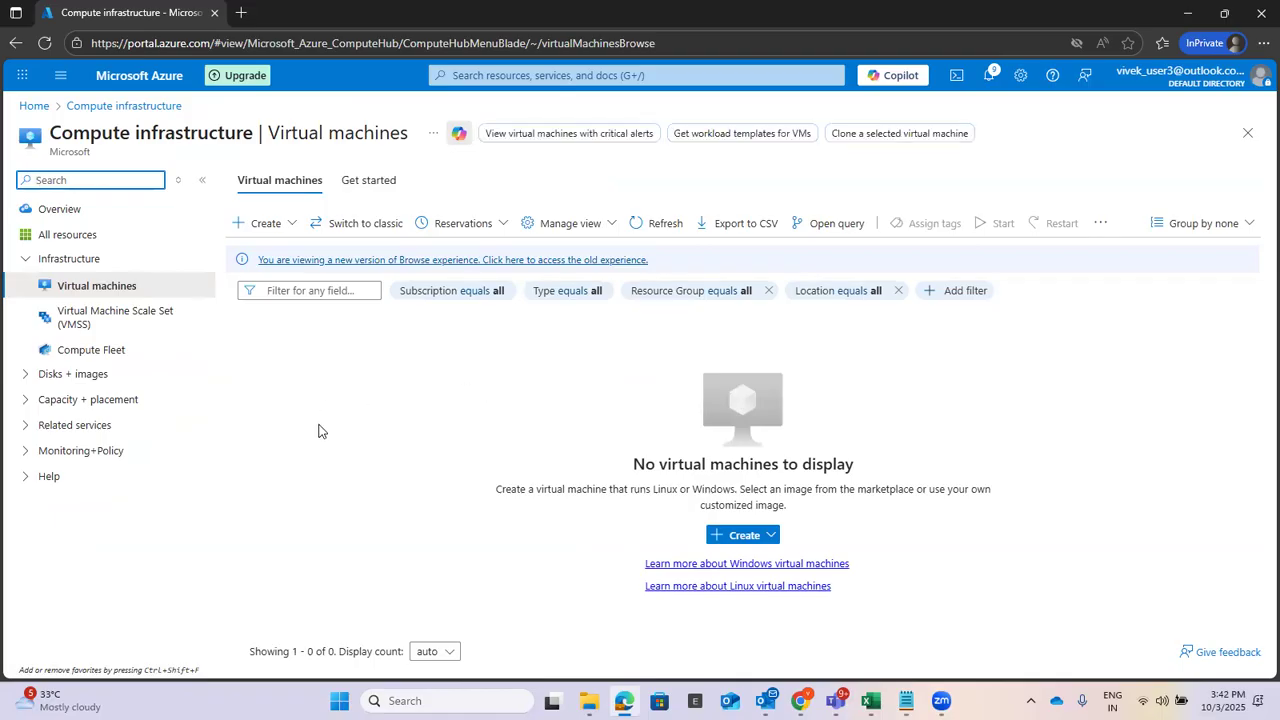
pyautogui.click(287, 225)
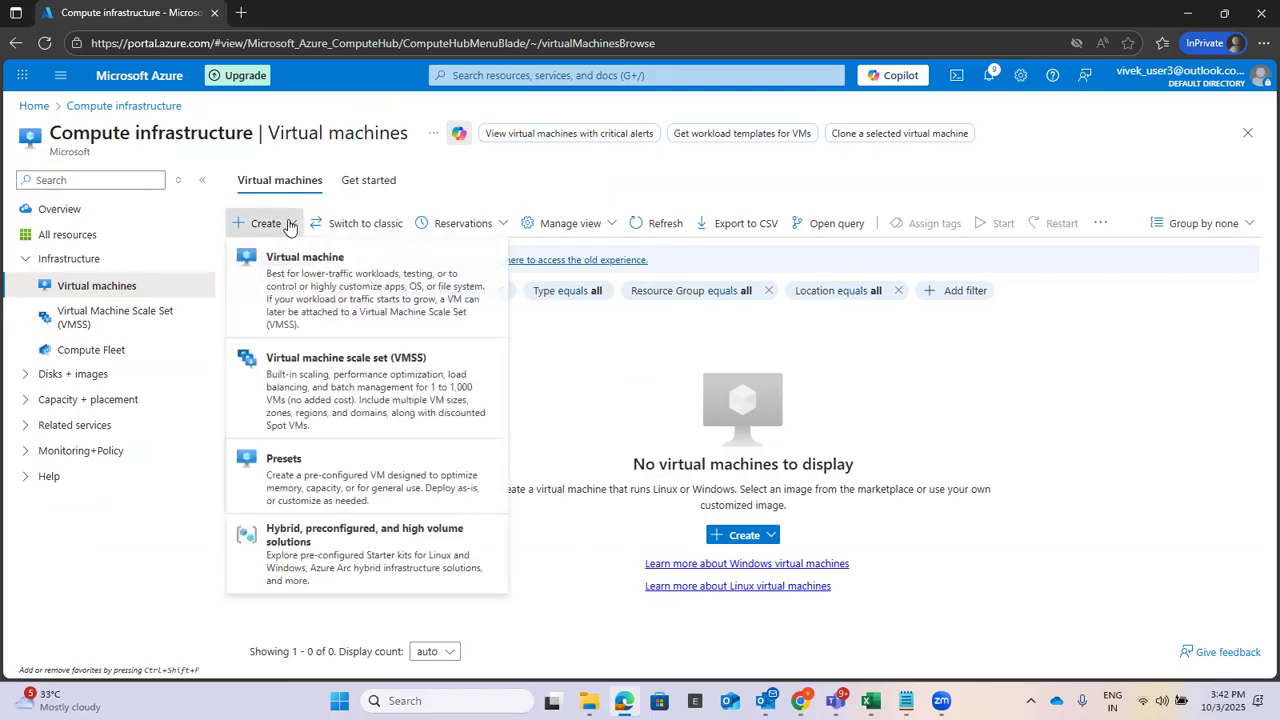
pyautogui.click(295, 290)
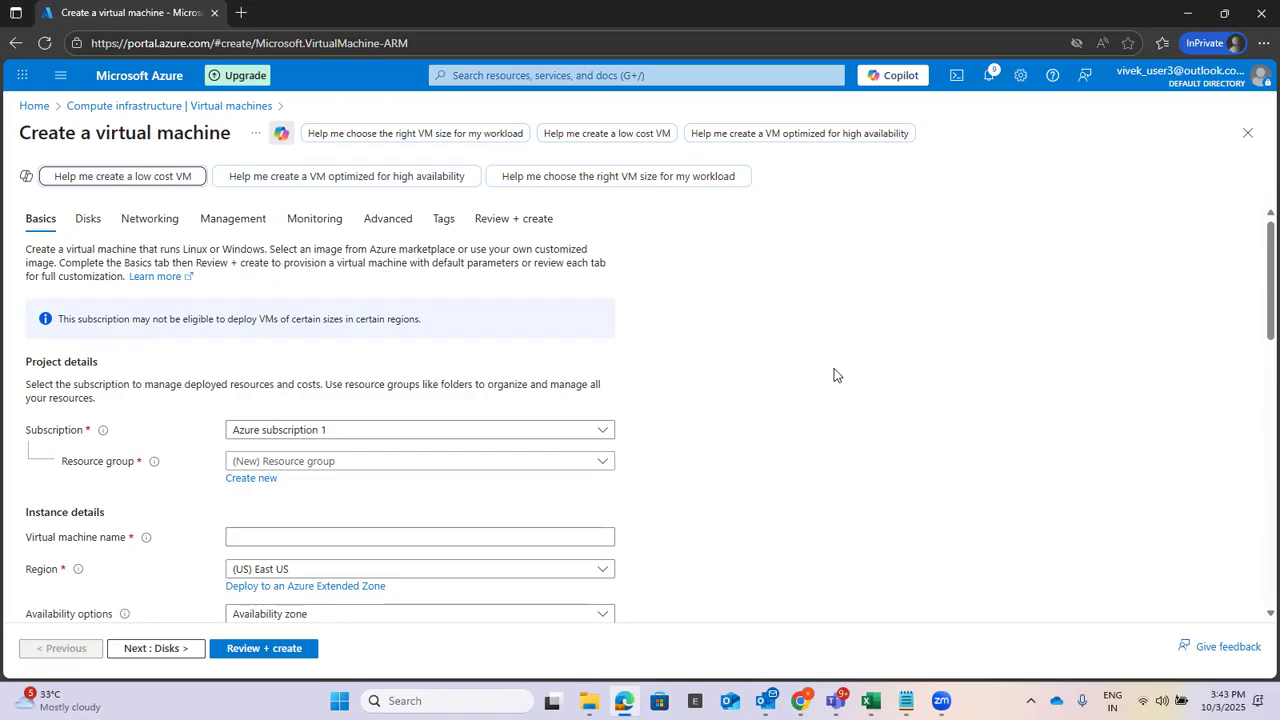
# Set the subscription to Azure subscription 1 and the resource group to TestRG.
pyautogui.click(309, 432)
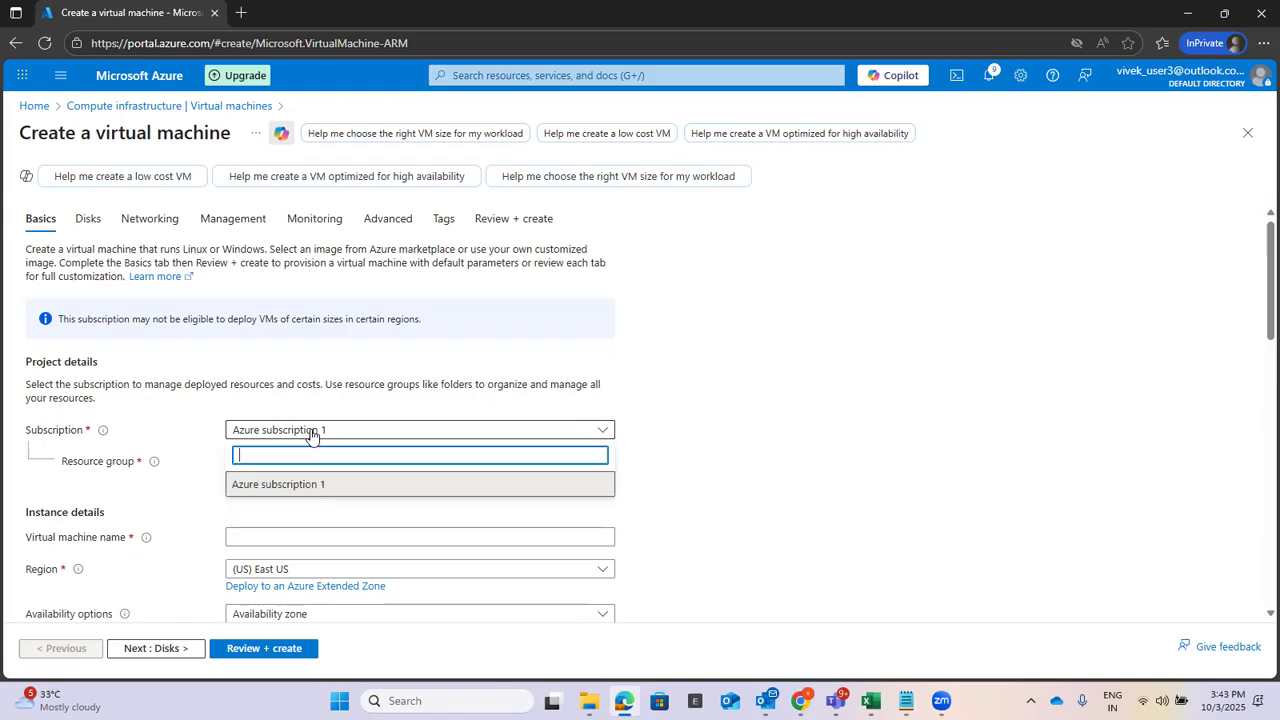
pyautogui.click(309, 486)
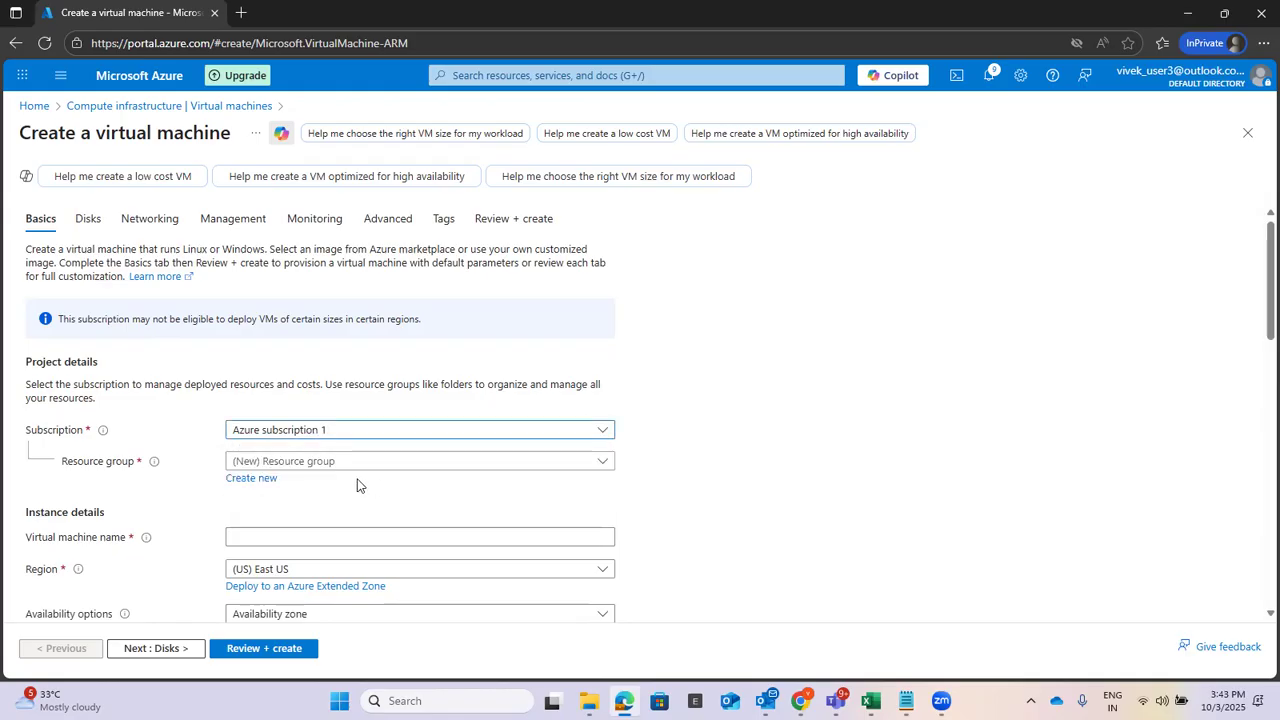
pyautogui.click(359, 465)
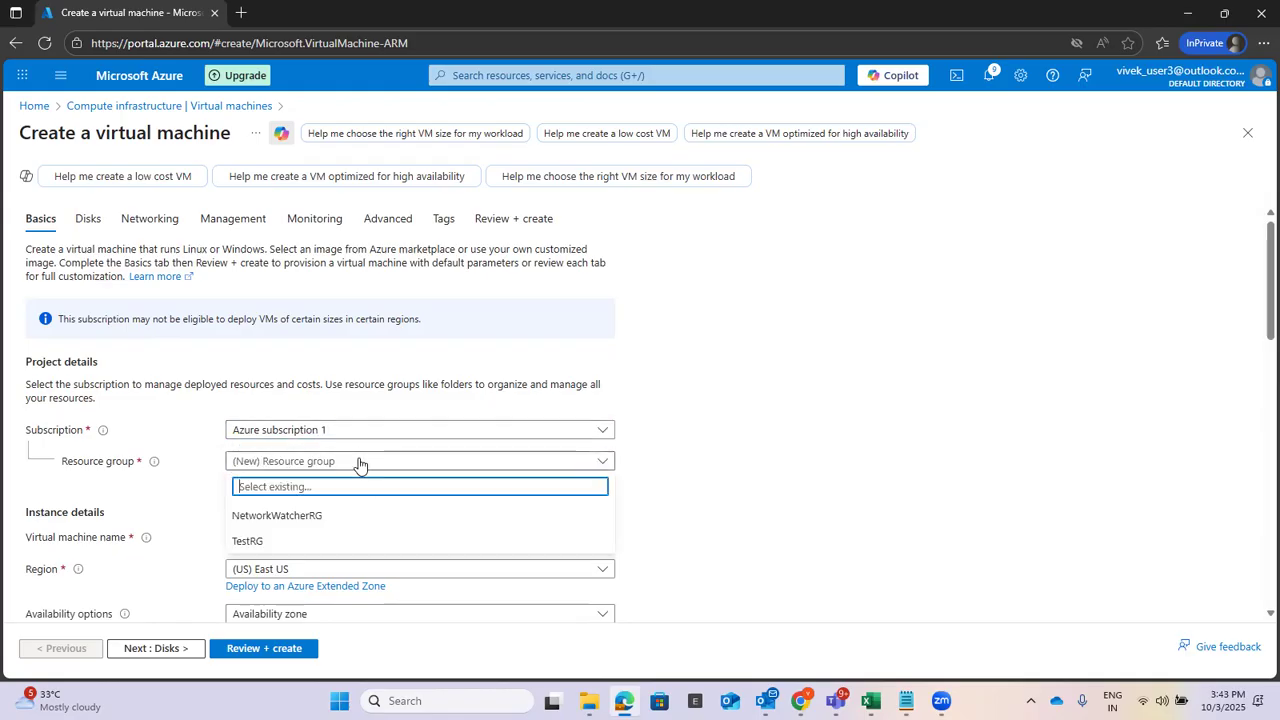
pyautogui.click(289, 541)
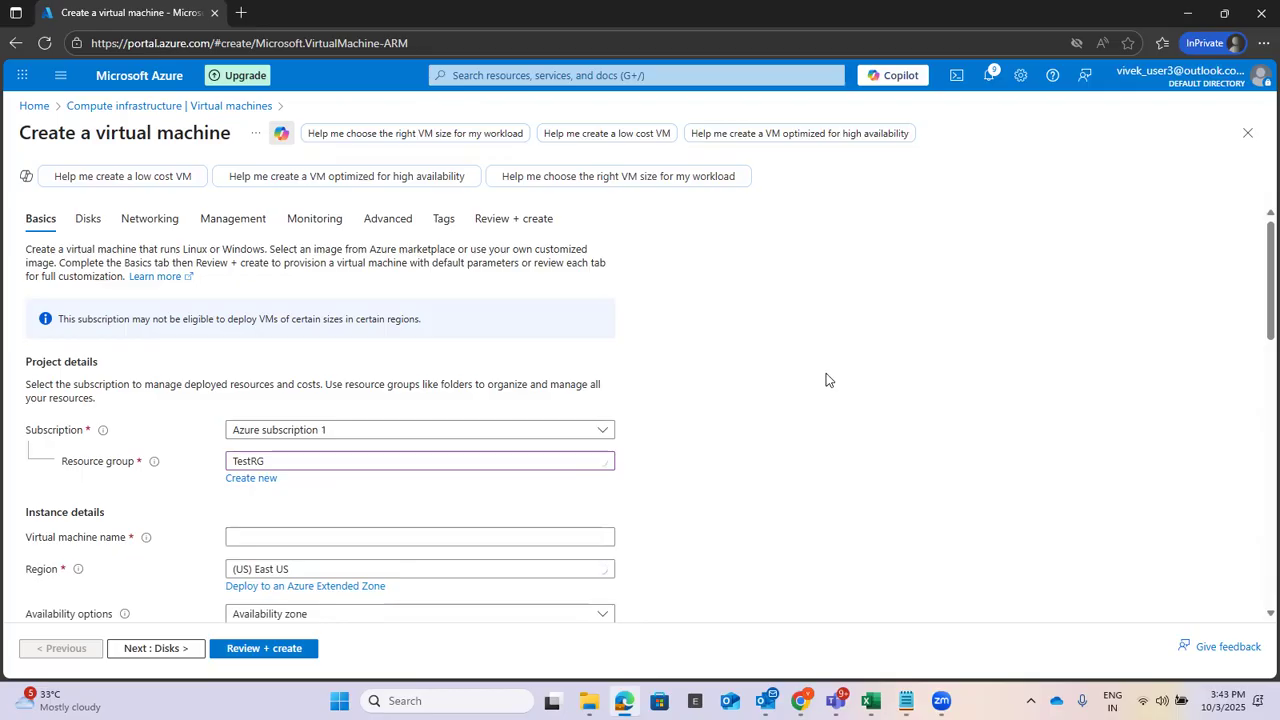
# Name the virtual machine VM-Web.
pyautogui.scroll(-1, 826, 378)
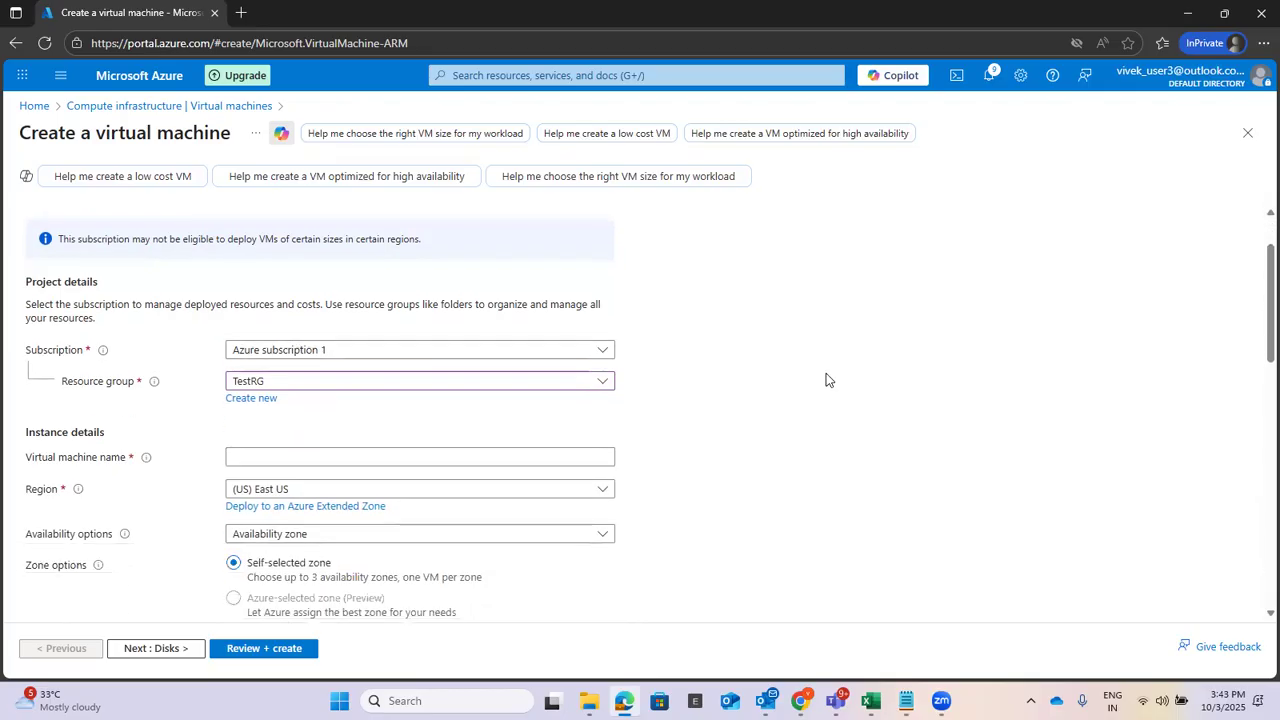
pyautogui.click(400, 455)
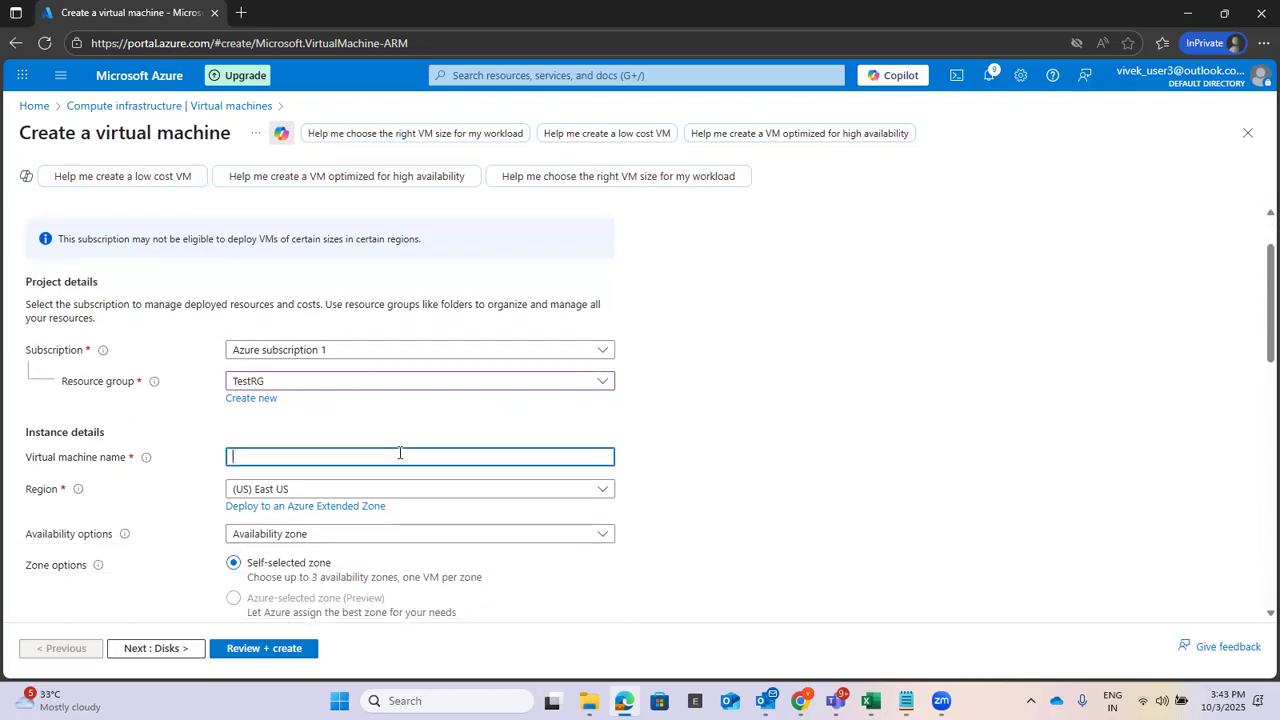
pyautogui.write('VM')
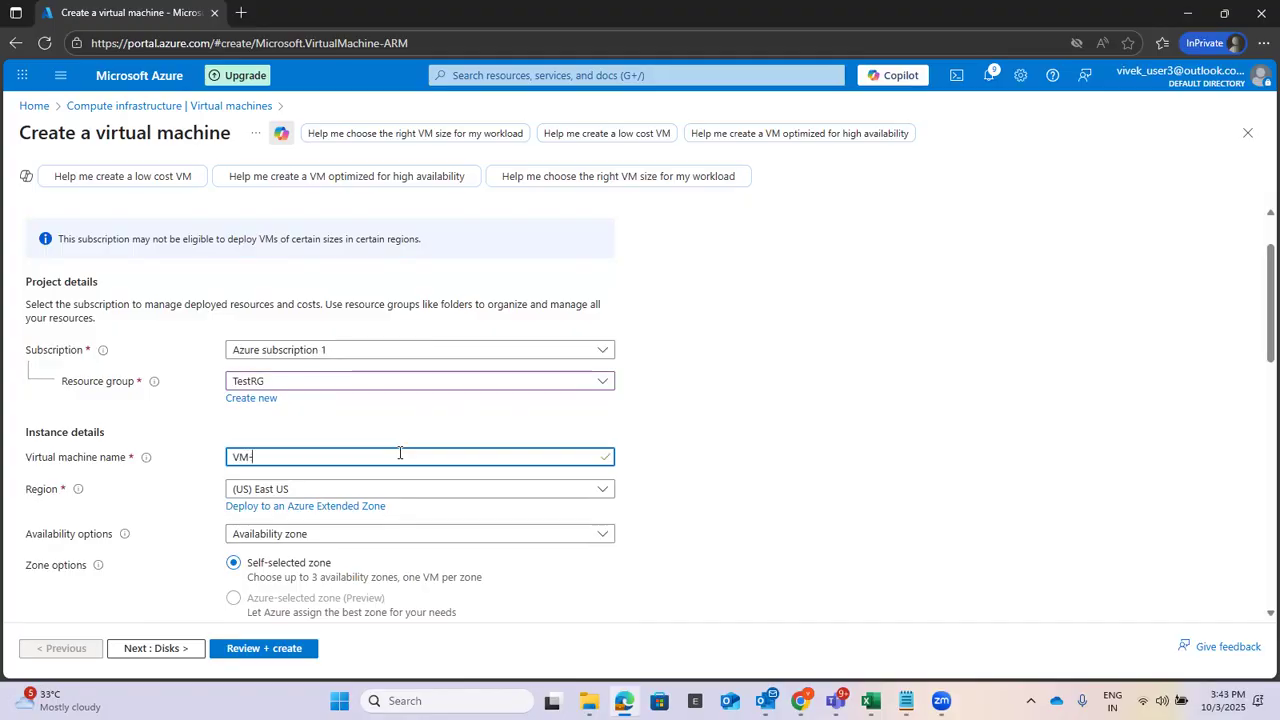
pyautogui.write('-Ew')
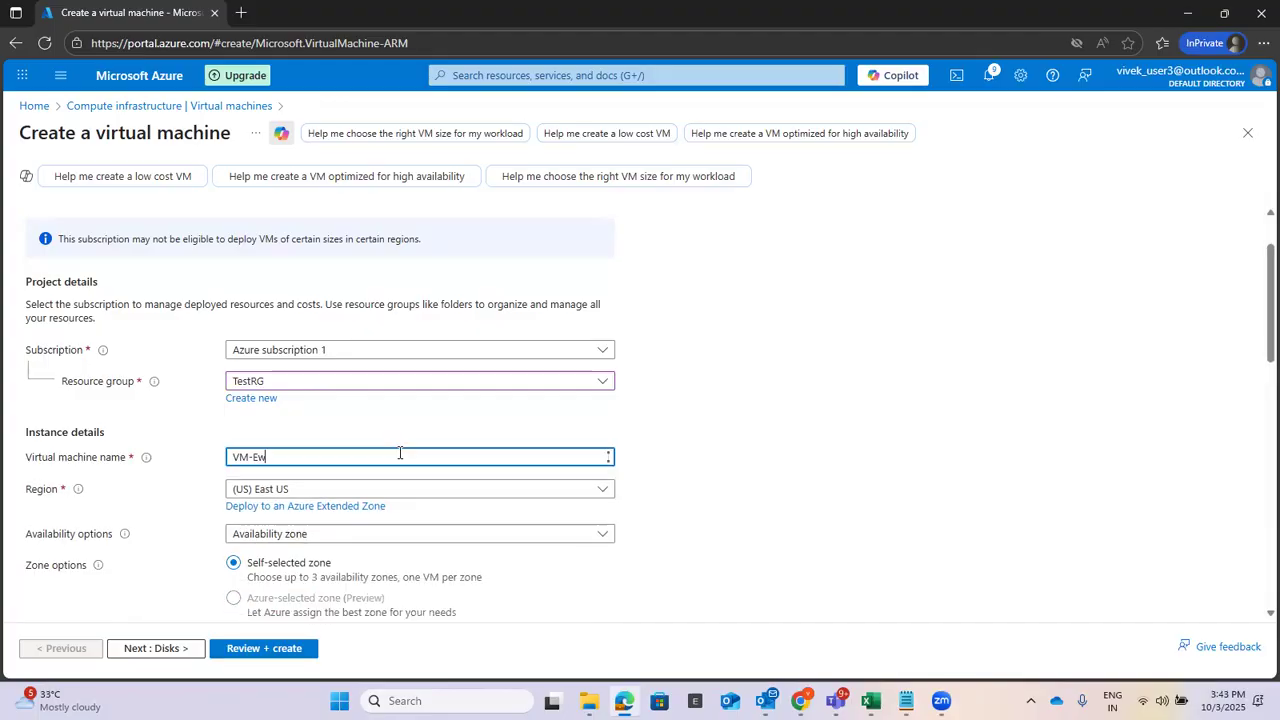
pyautogui.press('BackSpace')
pyautogui.press('BackSpace')
pyautogui.write('W')
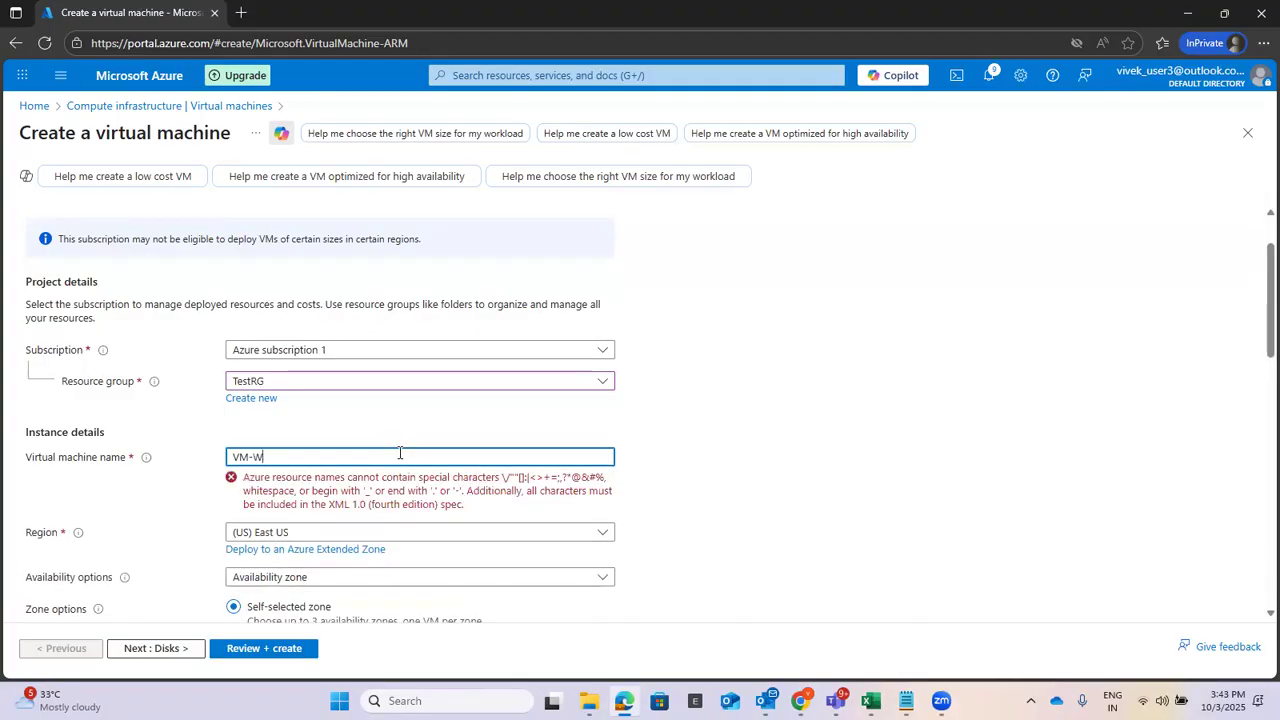
pyautogui.write('eb')
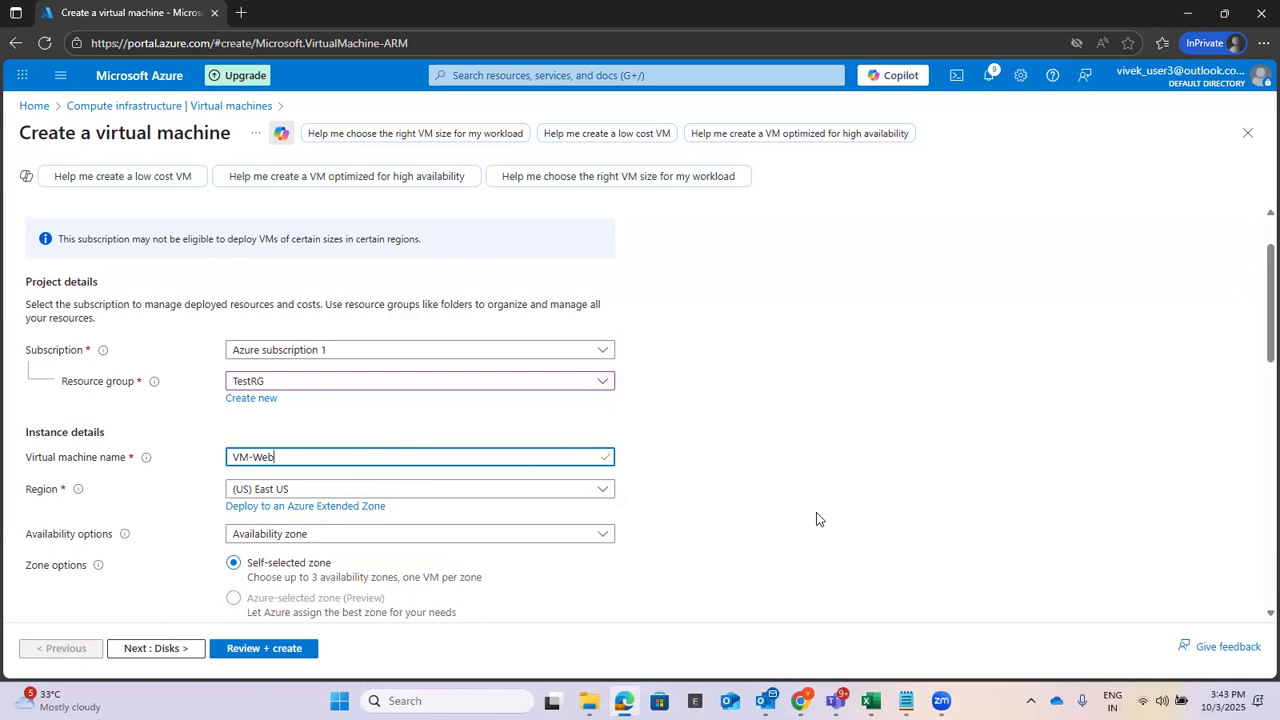
pyautogui.click(845, 439)
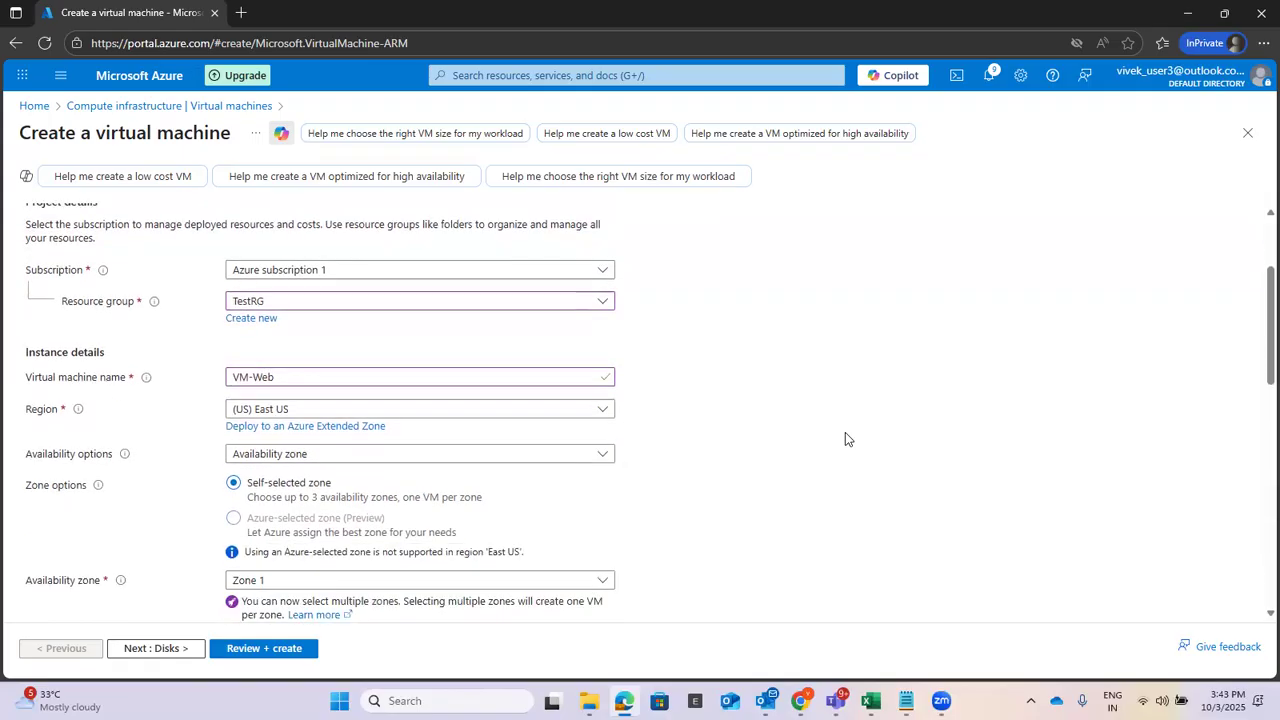
pyautogui.scroll(-2, 845, 439)
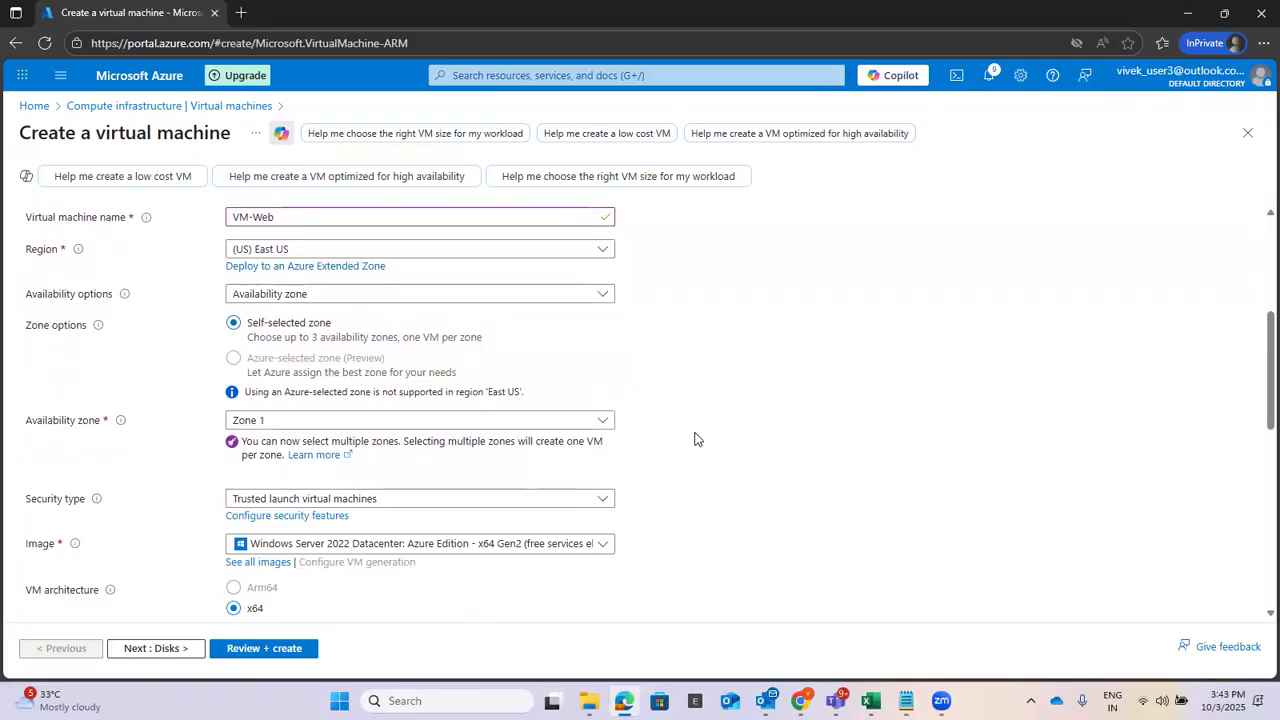
pyautogui.scroll(-1, 773, 400)
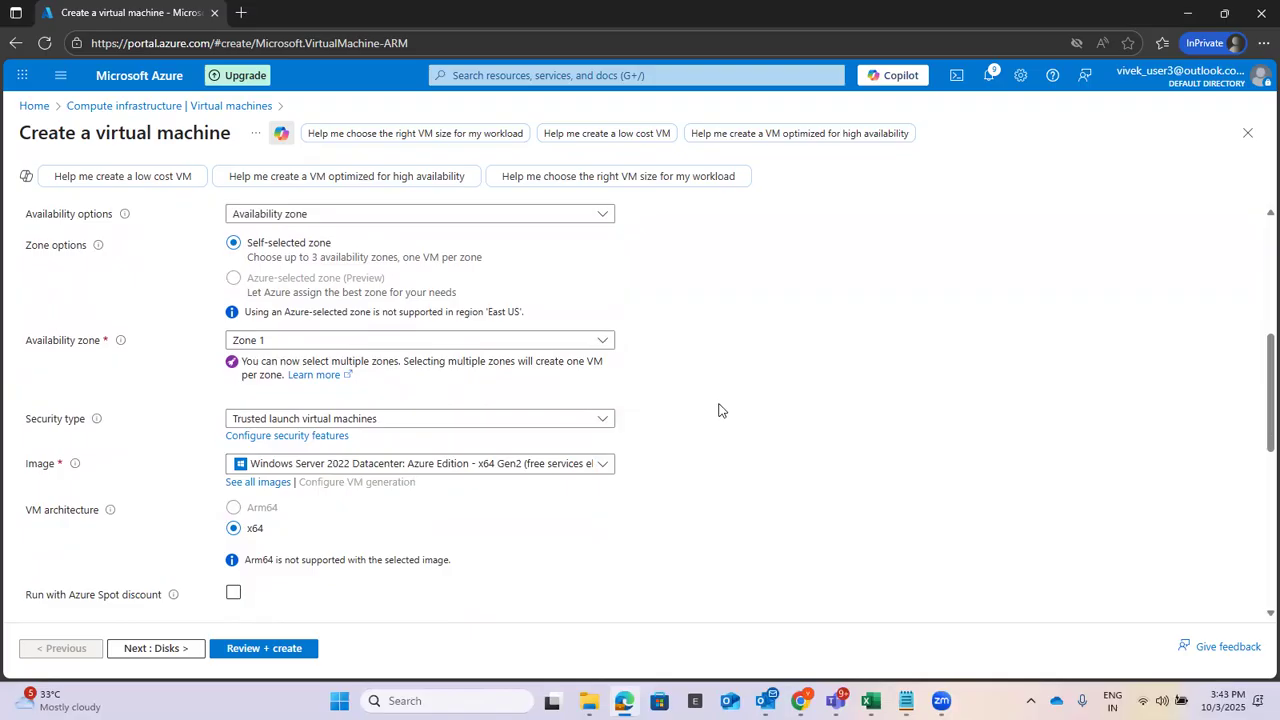
# Pick Standard_D2alds_v6 (2 vcpus, 4 GiB memory) as the VM size.
pyautogui.scroll(-4, 720, 410)
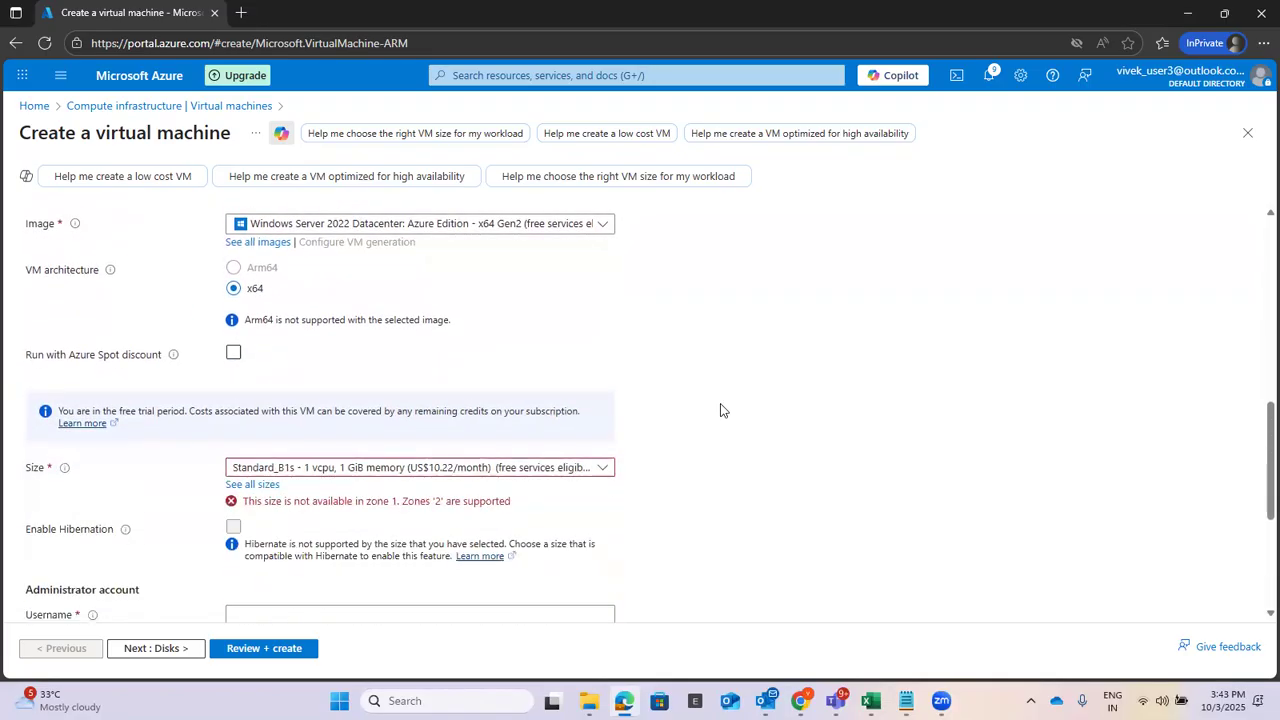
pyautogui.click(600, 390)
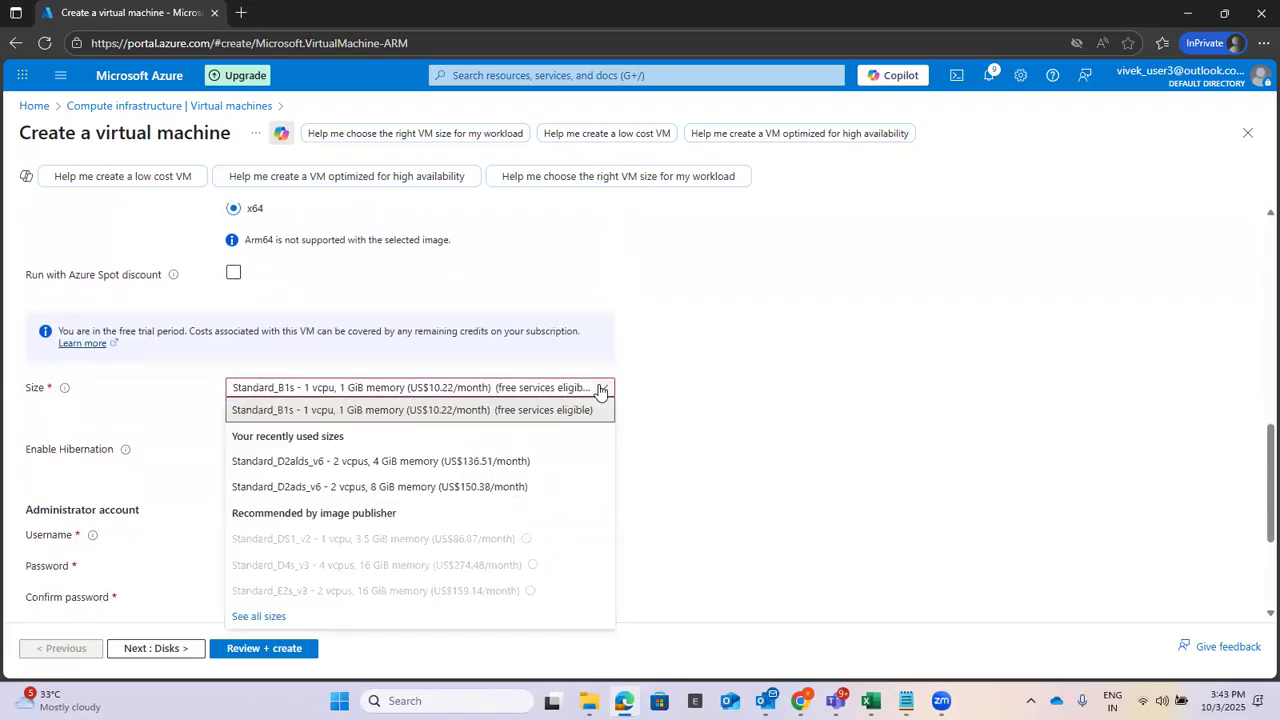
pyautogui.click(527, 460)
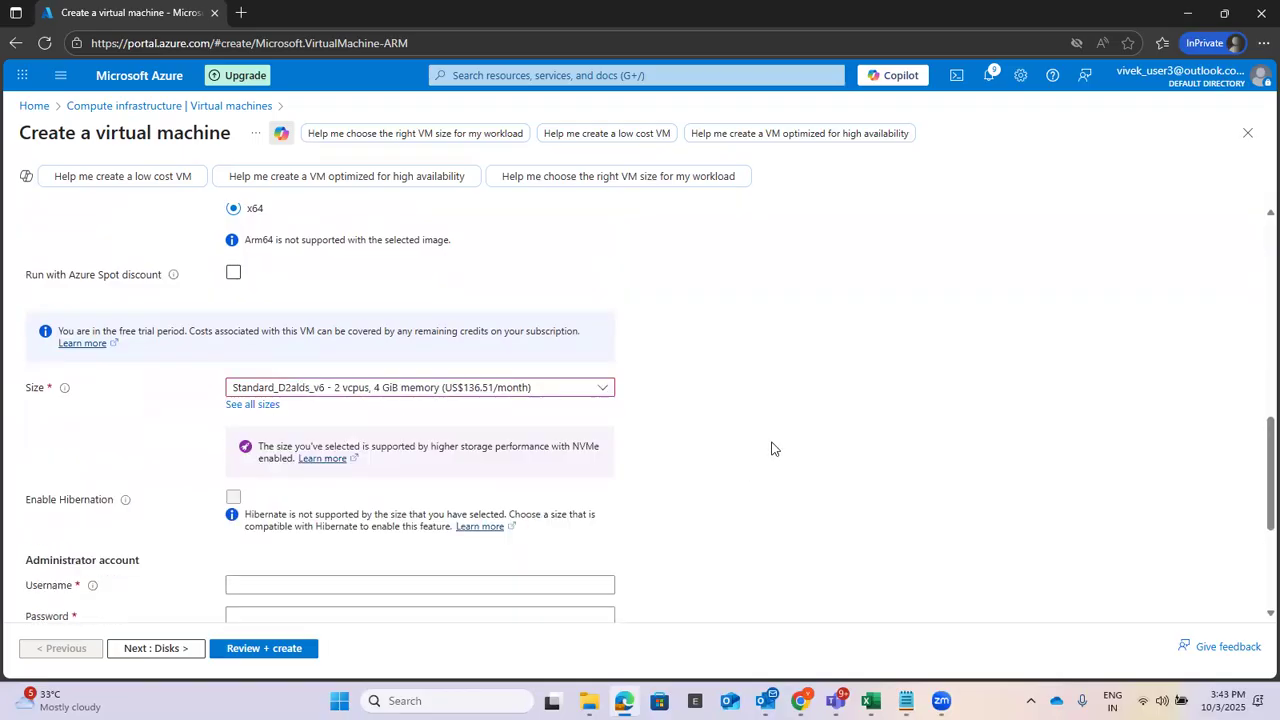
pyautogui.scroll(2, 840, 372)
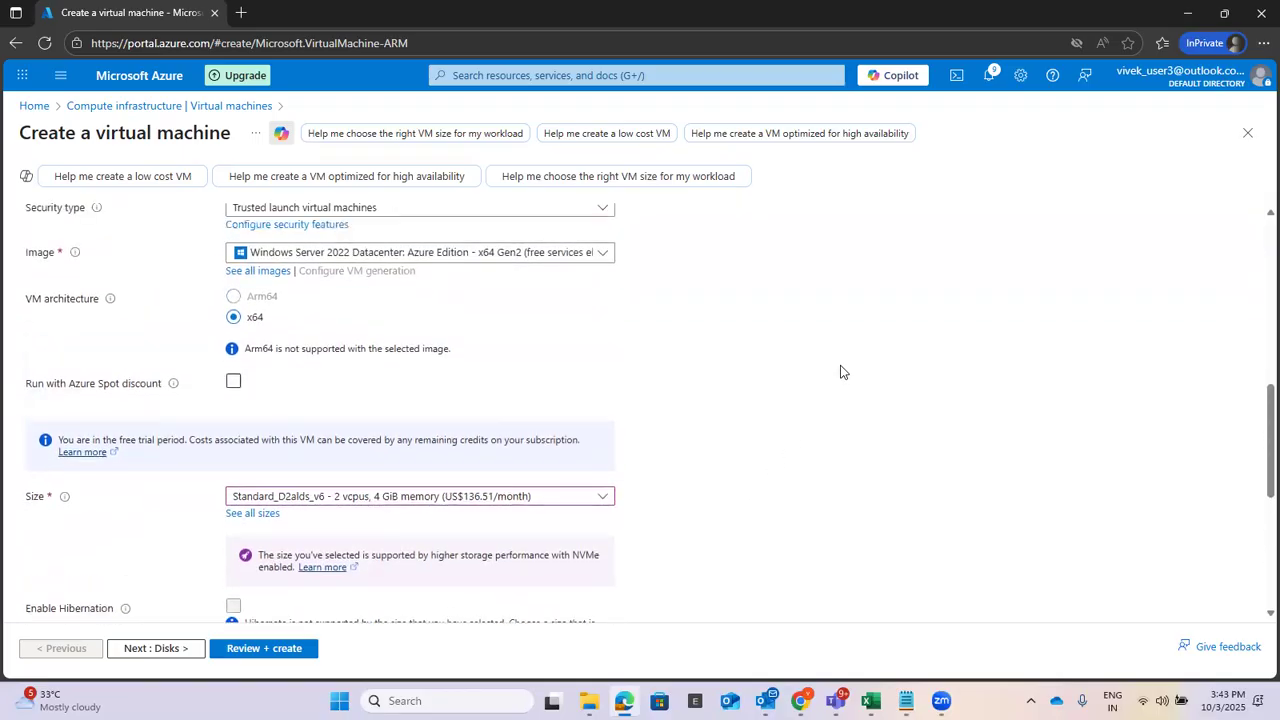
pyautogui.scroll(-3, 840, 372)
pyautogui.scroll(-3, 840, 372)
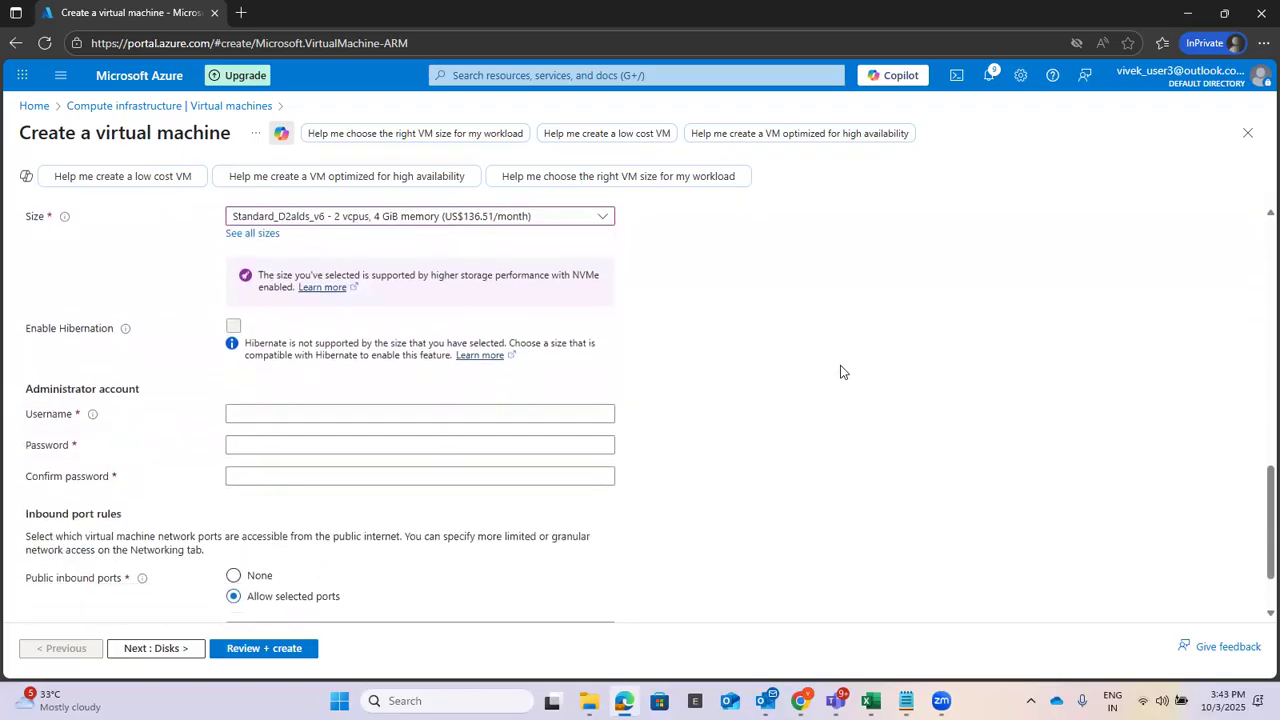
# Enter the admin username and password, confirm the password, and set public inbound ports to None.
pyautogui.click(382, 343)
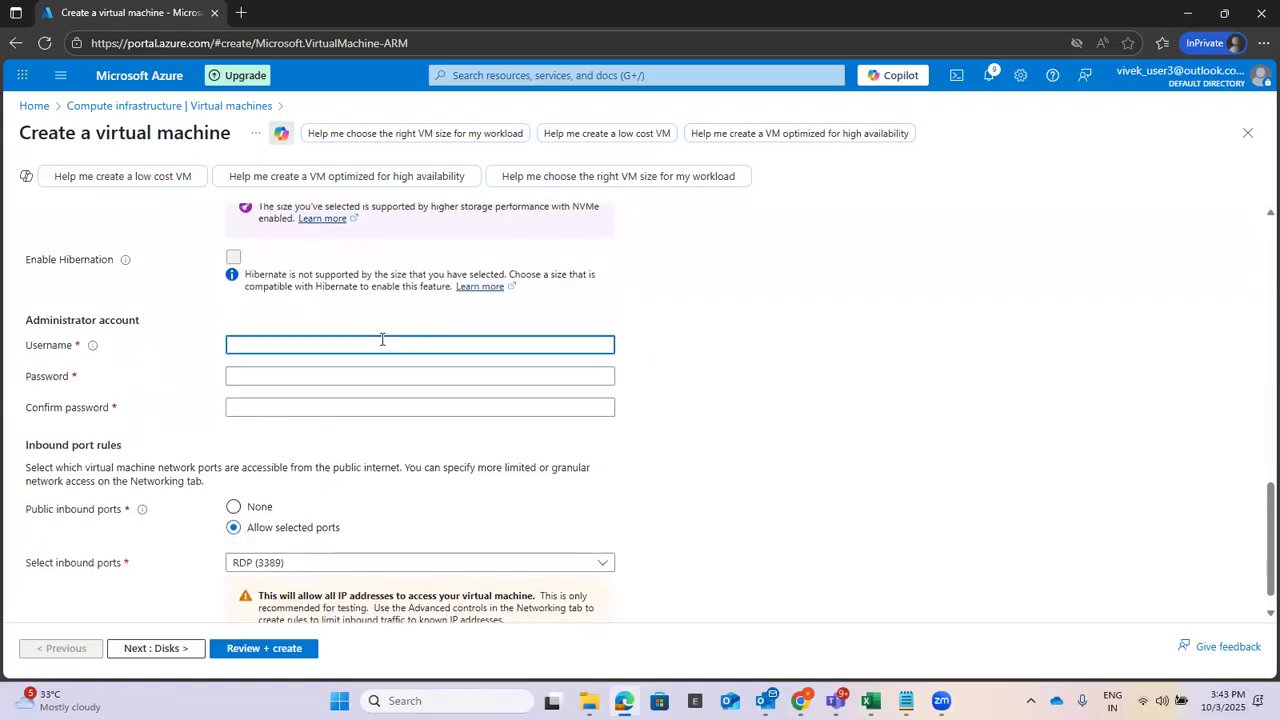
pyautogui.write('userr')
pyautogui.press('Tab')
pyautogui.write('P')
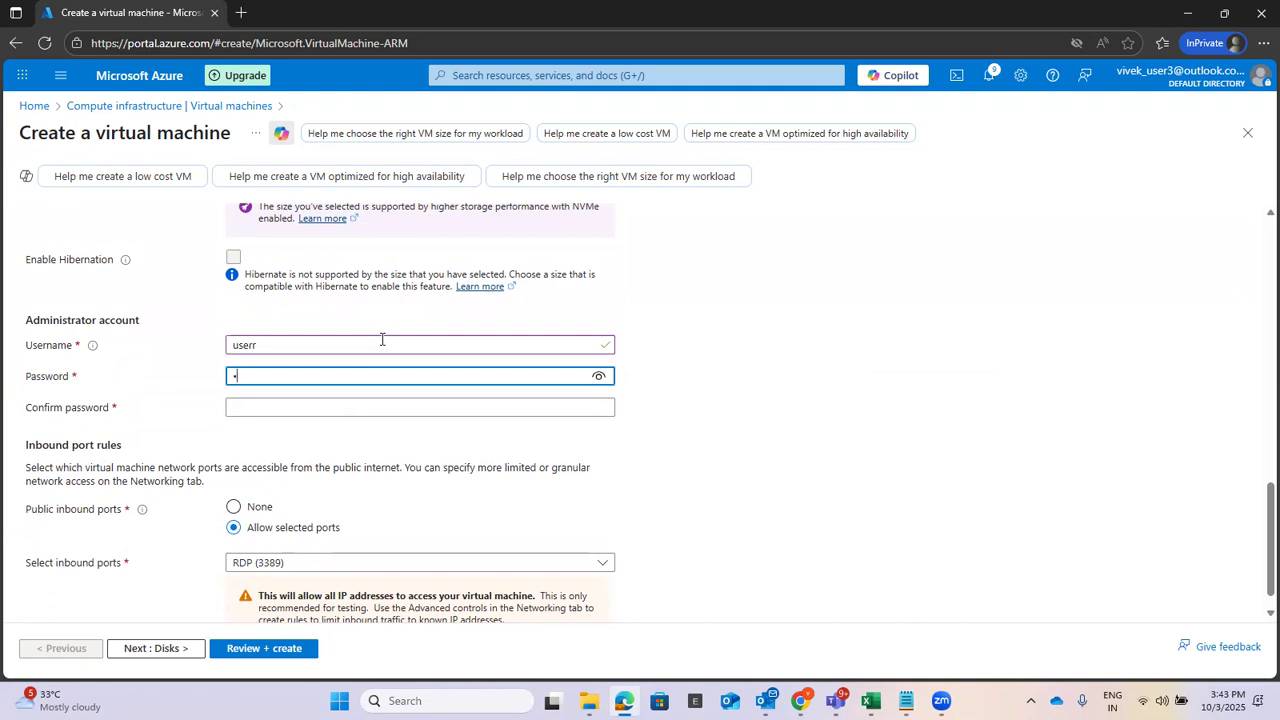
pyautogui.write('a')
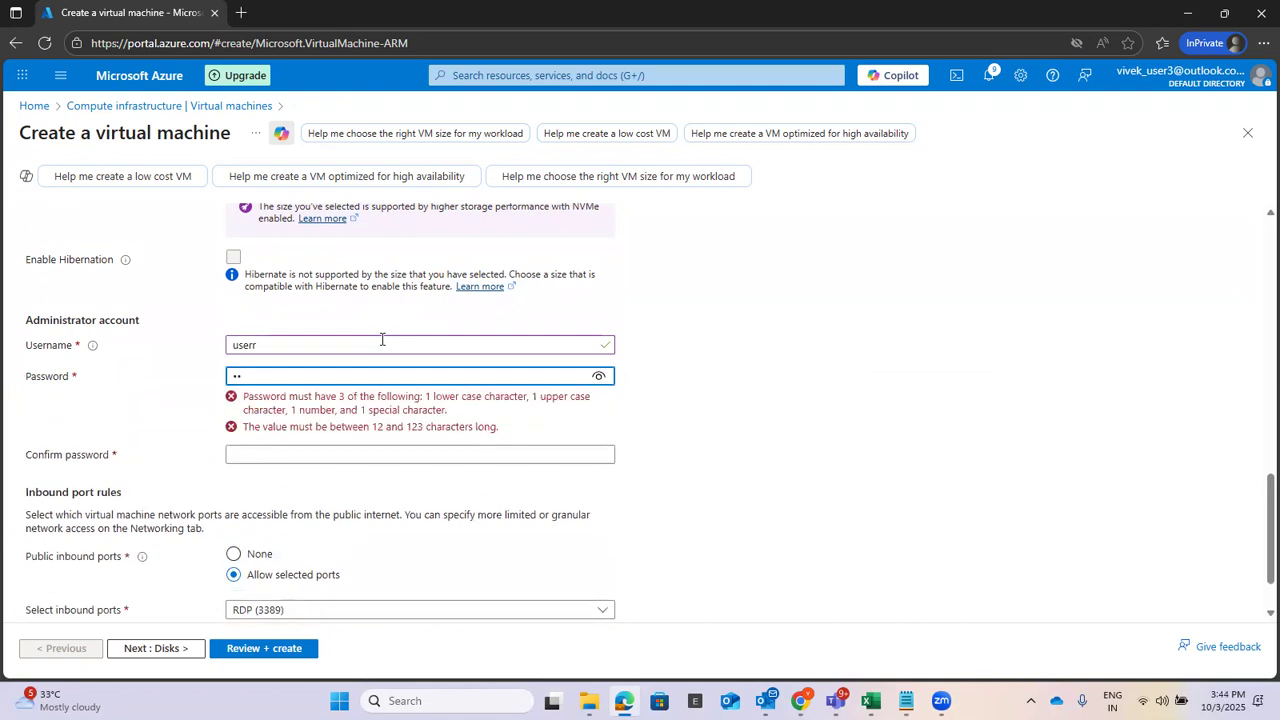
pyautogui.press('BackSpace')
pyautogui.write('P')
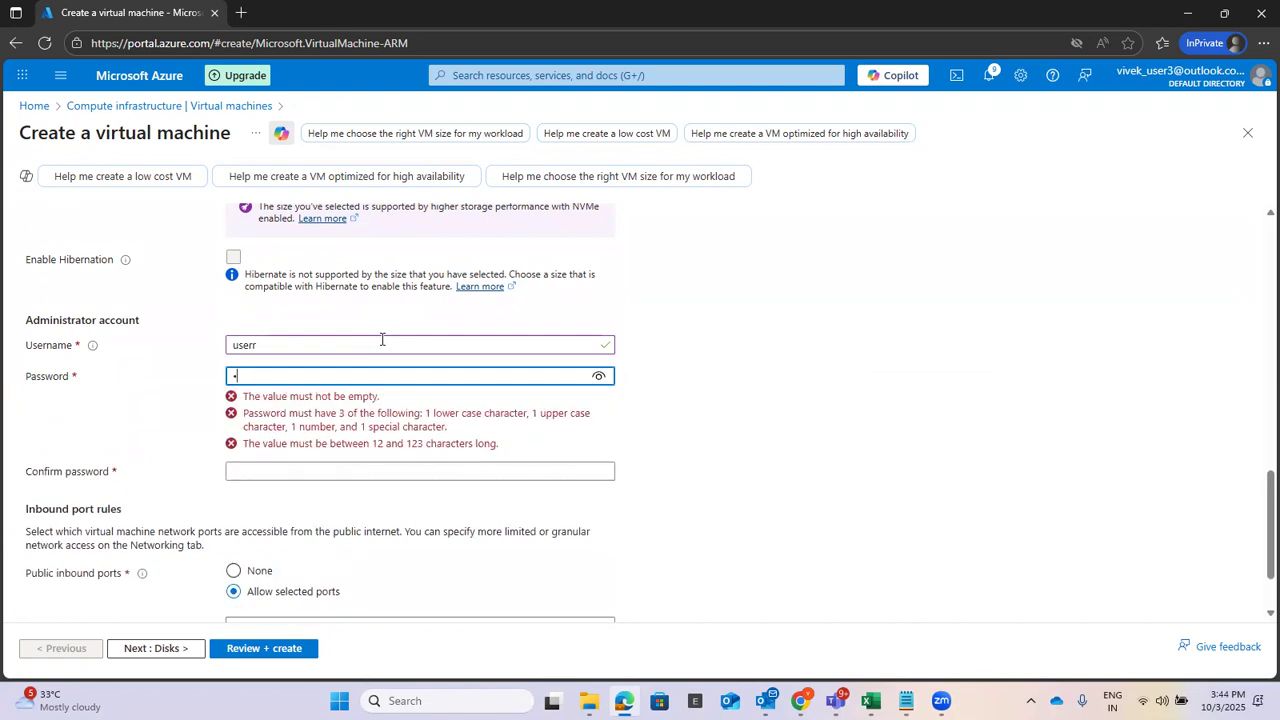
pyautogui.write('s')
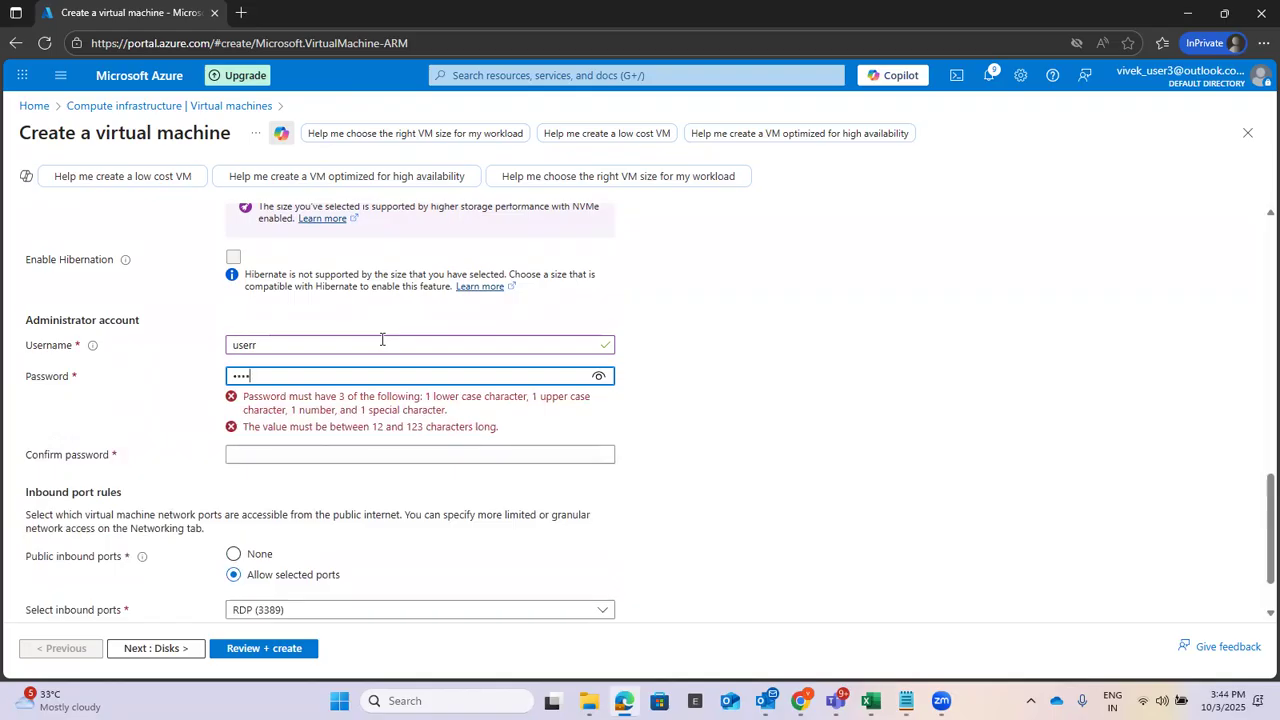
pyautogui.write('word')
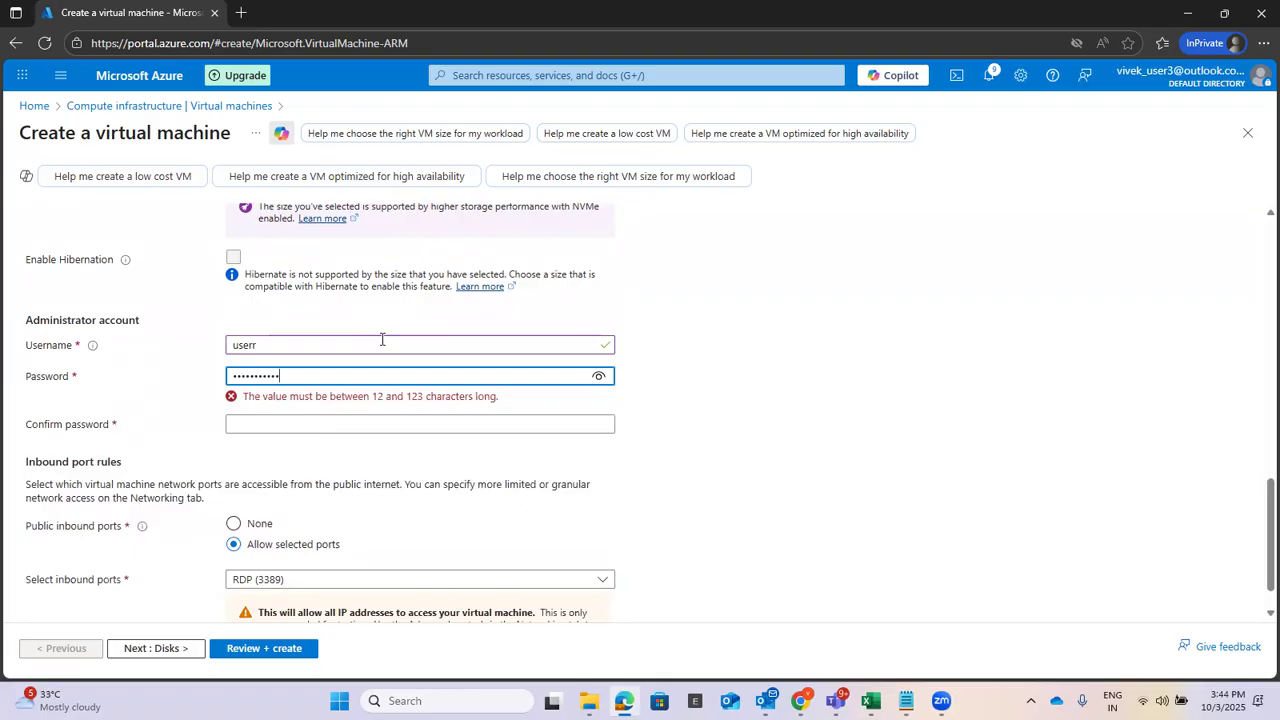
pyautogui.press('Tab')
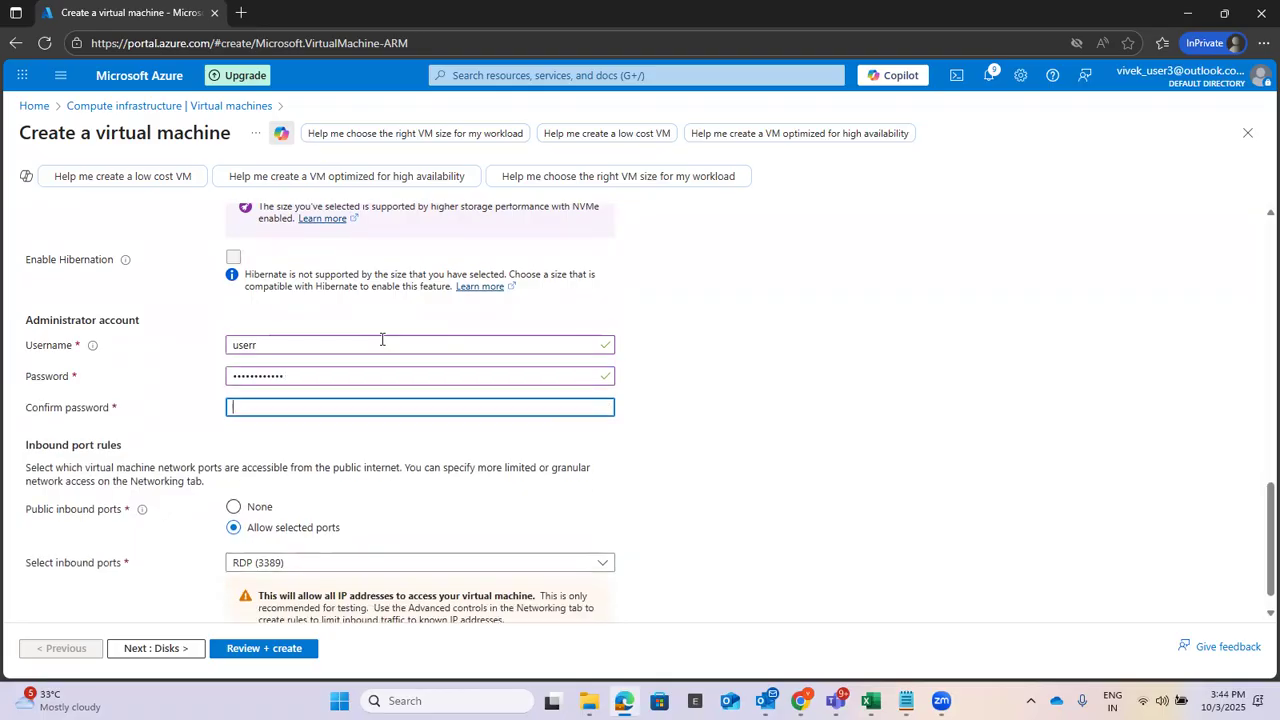
pyautogui.write('P')
pyautogui.write('•••••••')
pyautogui.scroll(-1, 830, 463)
pyautogui.click(246, 479)
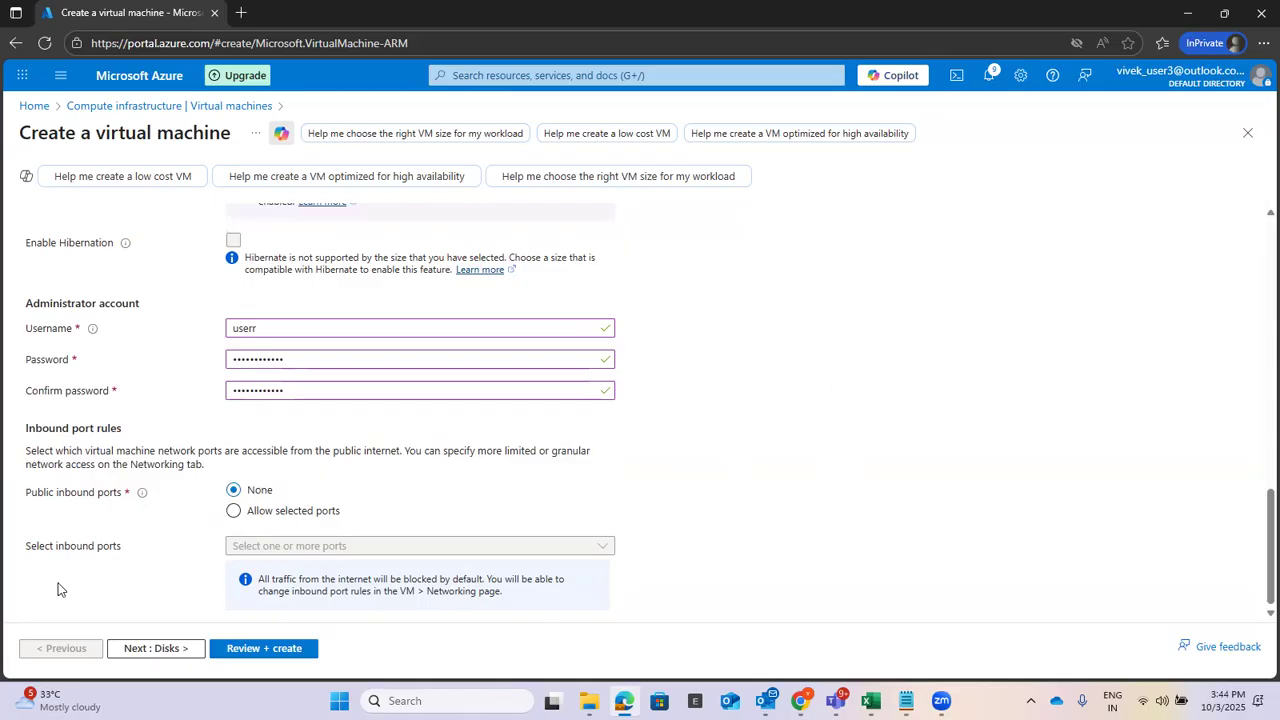
# On the Networking step, attach the VM to VNET1 and Subnet1.
pyautogui.click(140, 648)
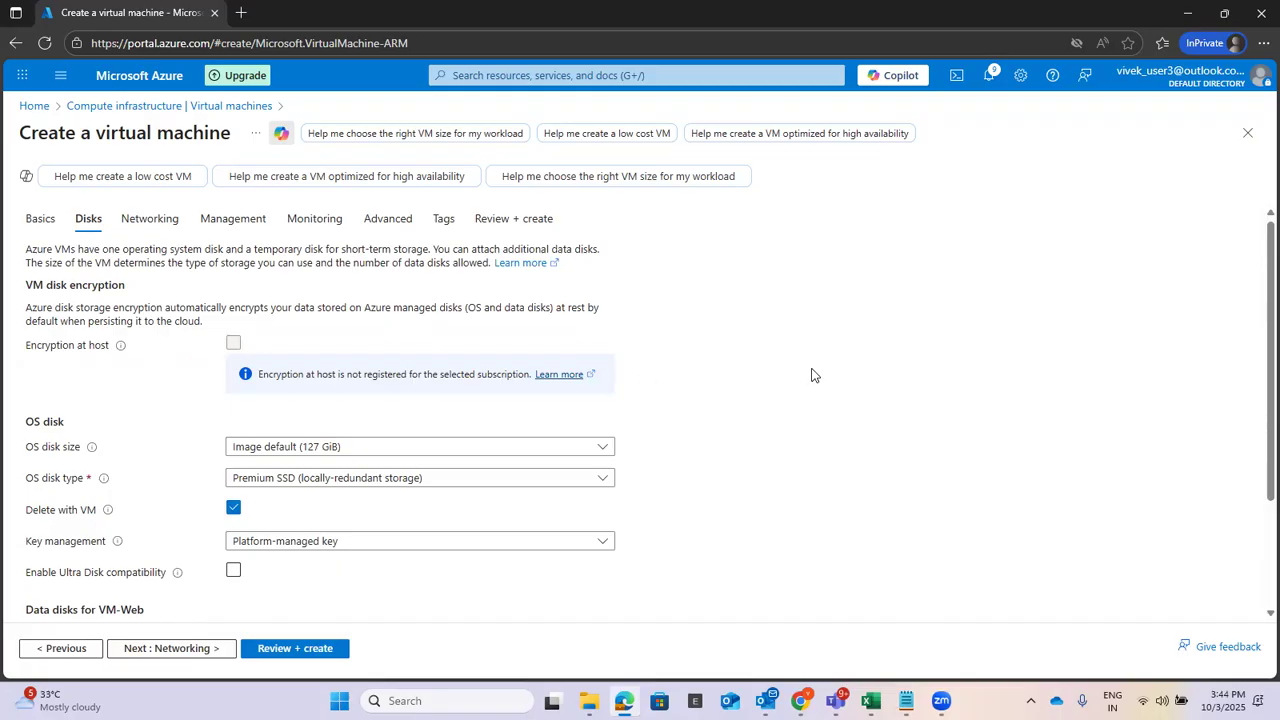
pyautogui.scroll(-1, 780, 390)
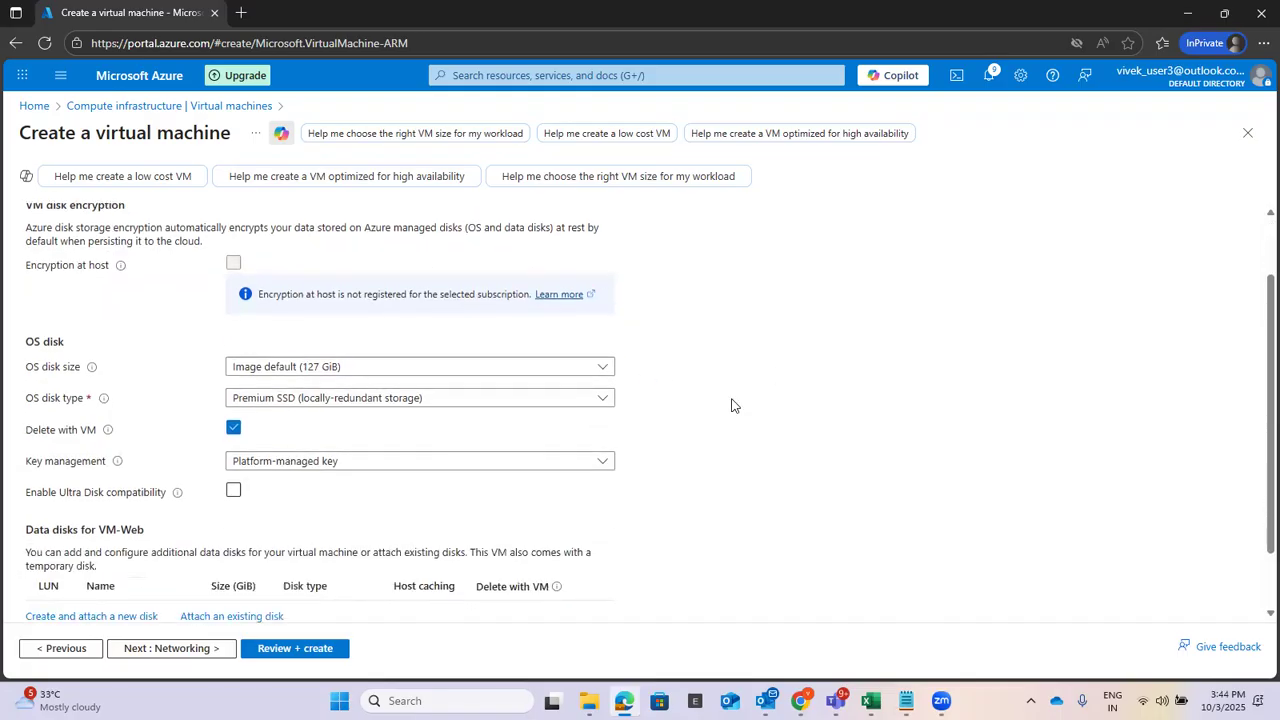
pyautogui.click(177, 648)
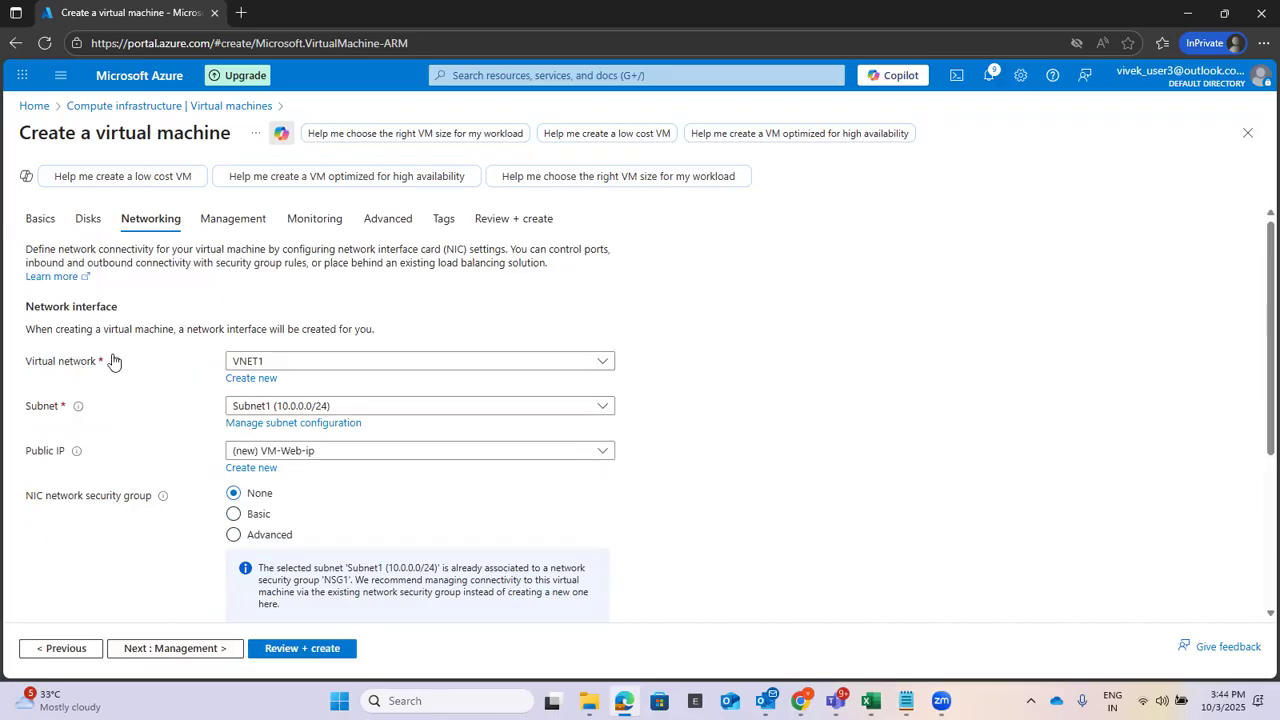
pyautogui.click(302, 362)
pyautogui.click(280, 443)
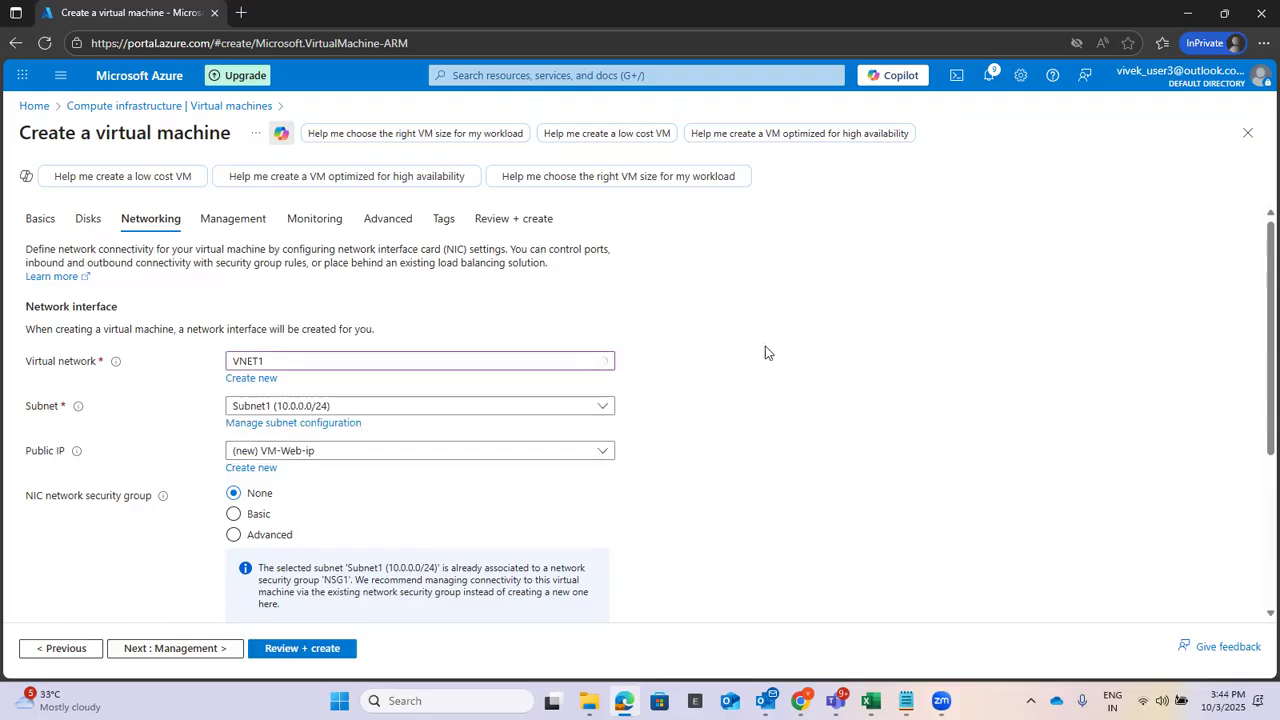
pyautogui.click(389, 408)
pyautogui.click(343, 461)
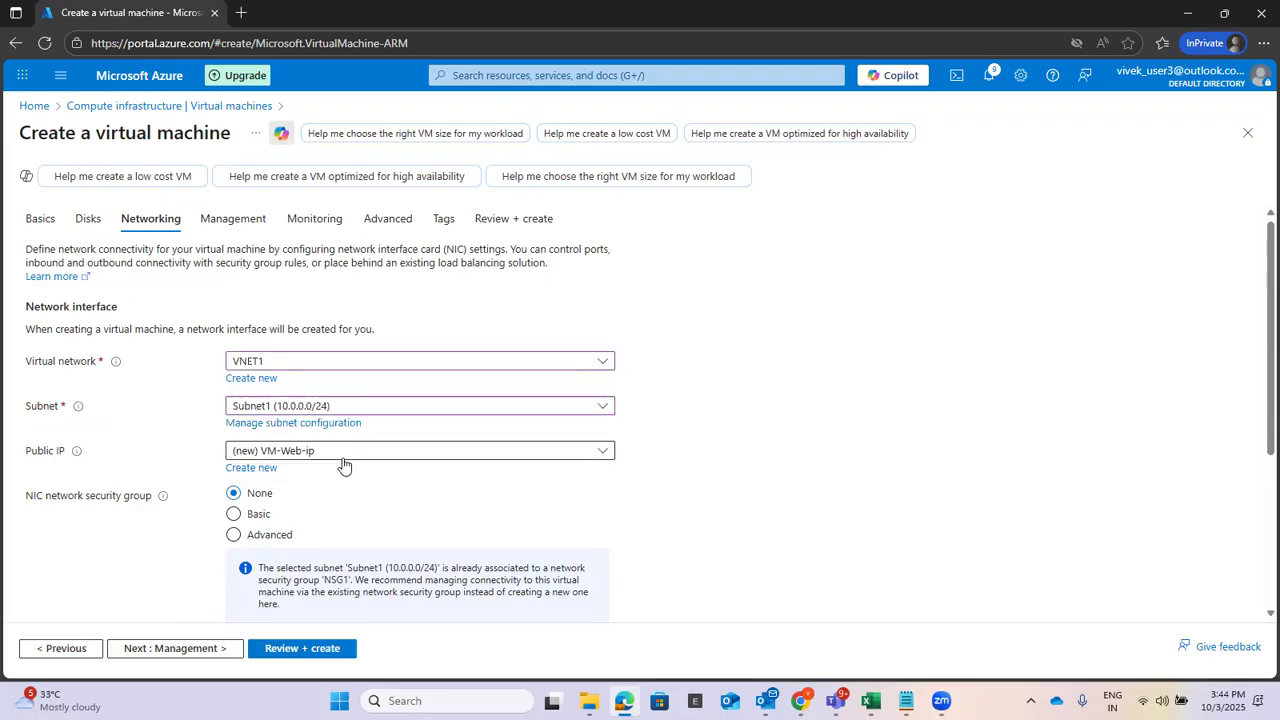
# Enable deleting the public IP and NIC when the VM is deleted.
pyautogui.scroll(-1, 872, 352)
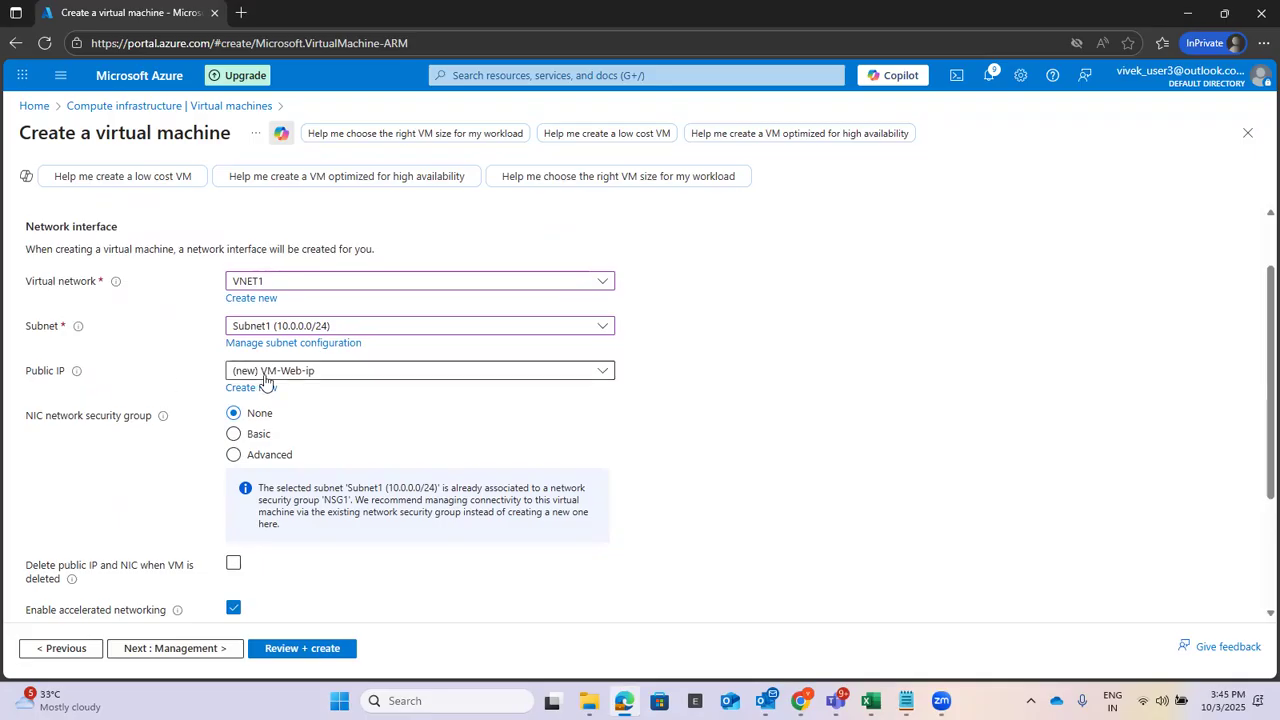
pyautogui.scroll(-1, 868, 338)
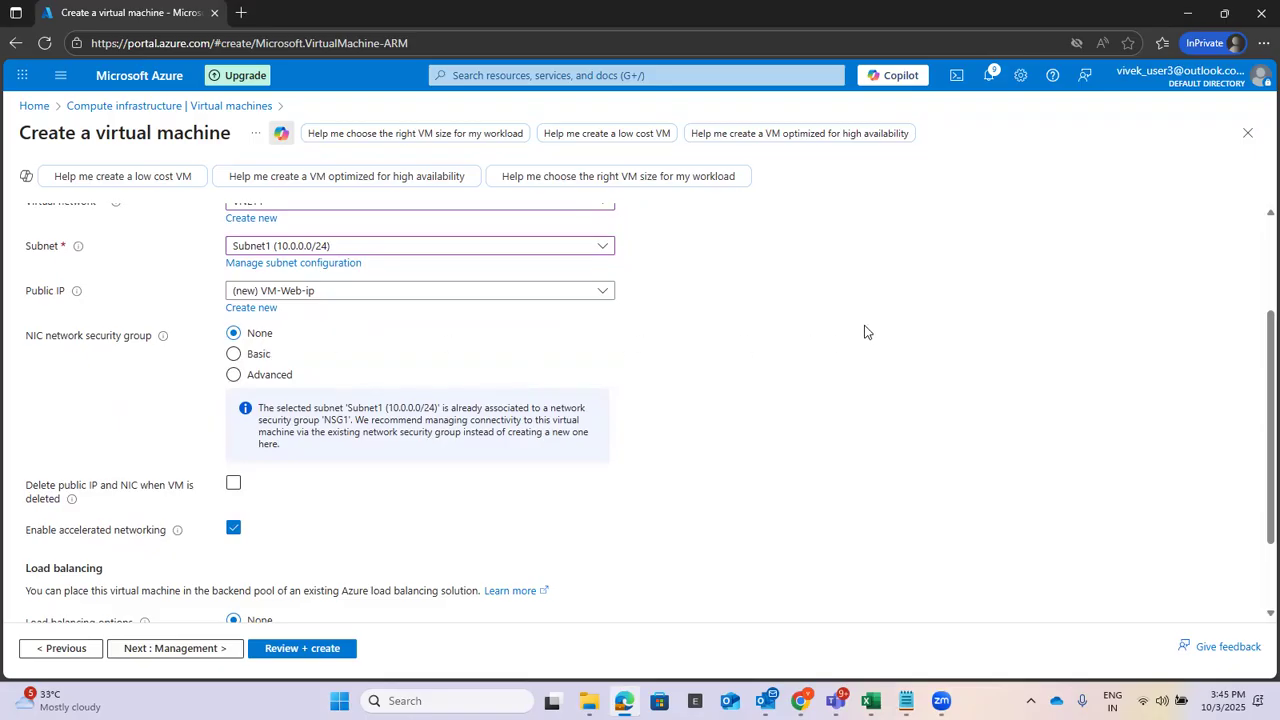
pyautogui.scroll(-1, 866, 331)
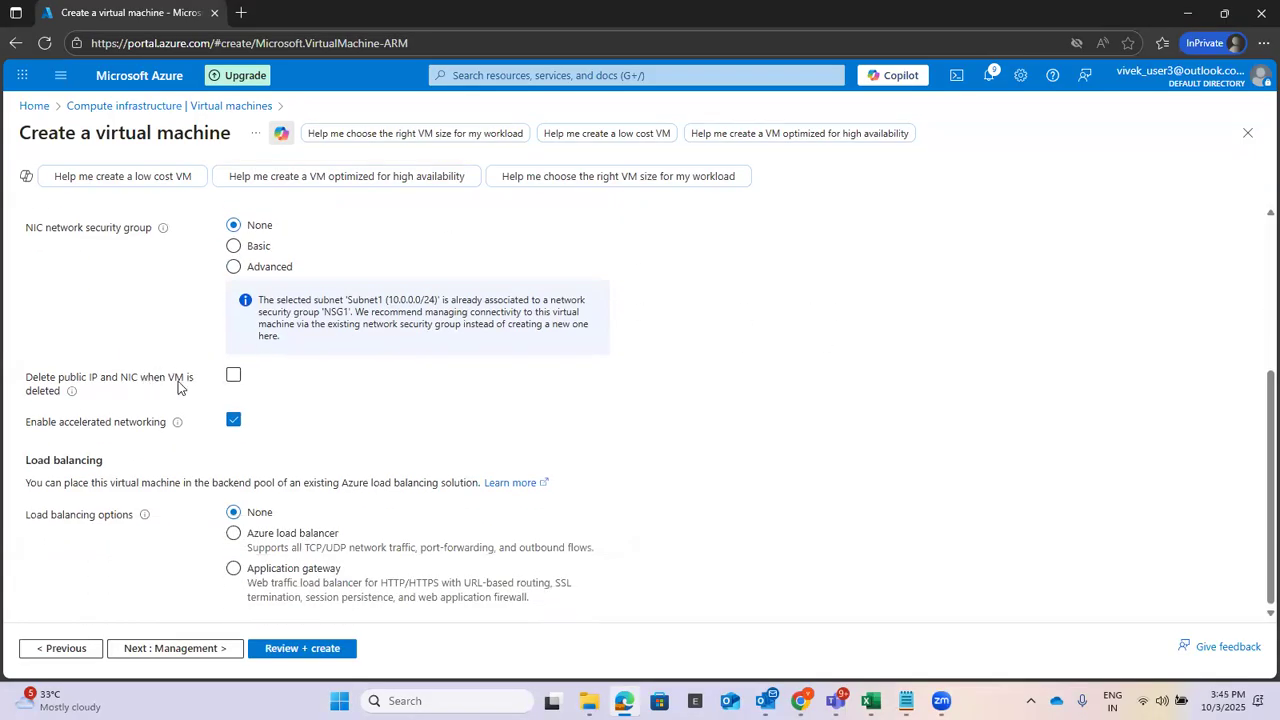
pyautogui.click(233, 377)
# Keep public IP/NIC deletion on and advance through Management, Monitoring, Advanced and Tags to Review + create.
pyautogui.click(235, 377)
pyautogui.click(235, 377)
pyautogui.click(162, 650)
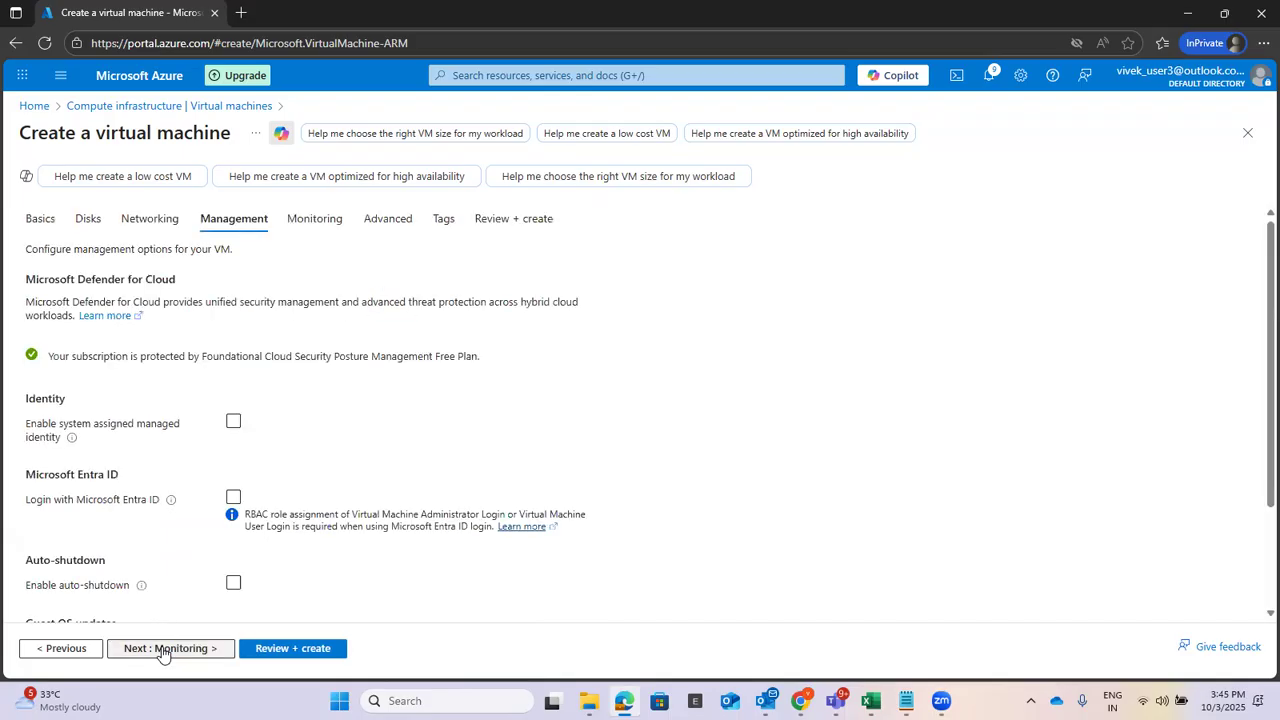
pyautogui.click(146, 651)
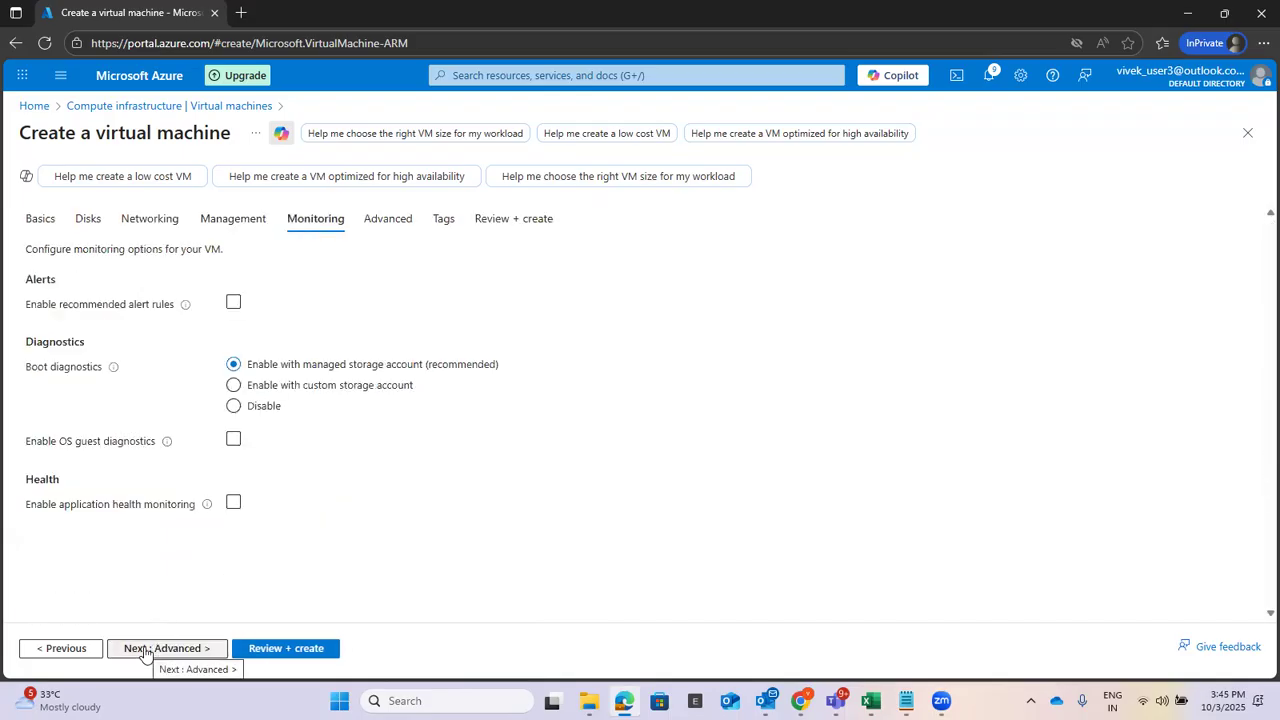
pyautogui.click(146, 651)
pyautogui.click(146, 651)
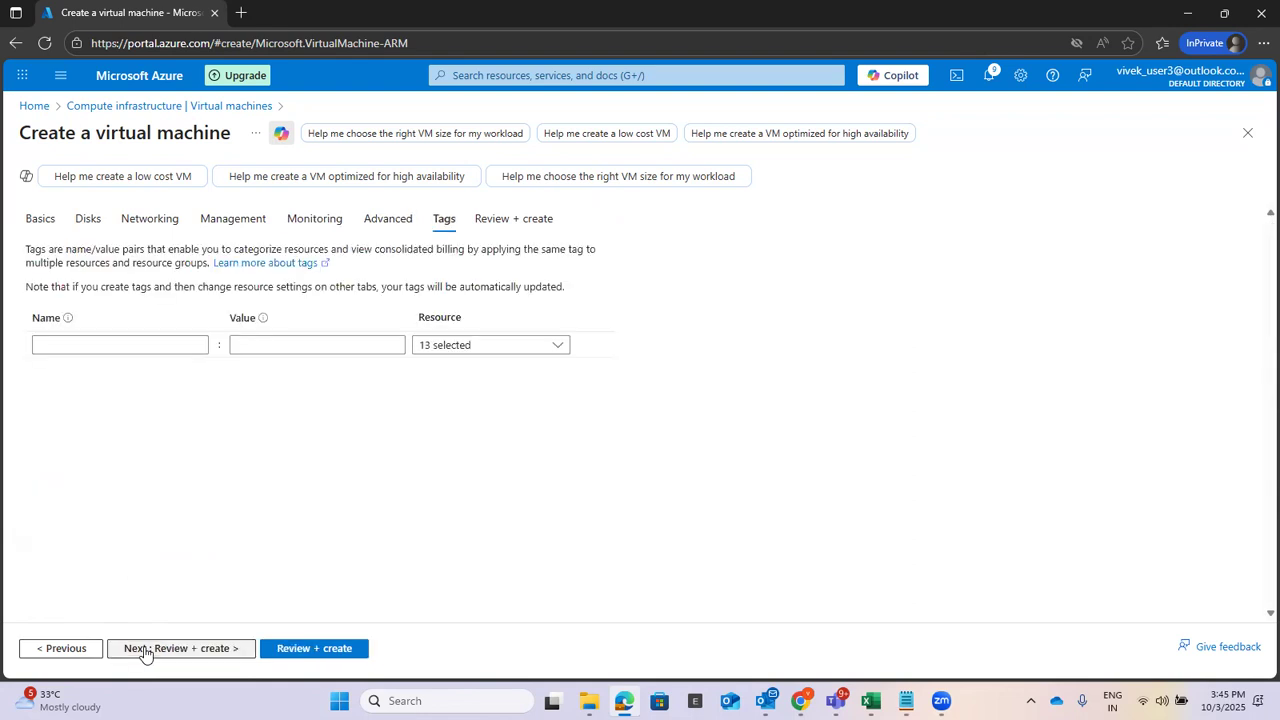
pyautogui.click(146, 651)
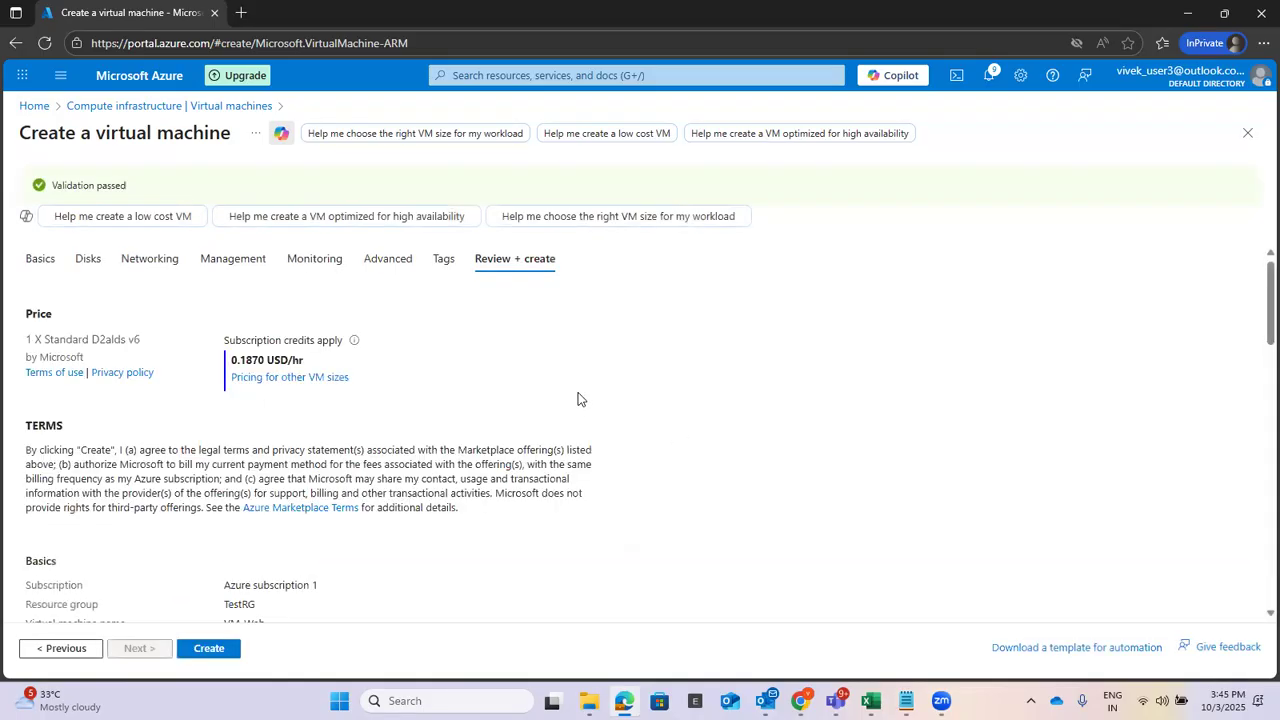
# Create VM-Web in TestRG and bring the Untitled Notepad checklist to the front.
pyautogui.scroll(-2, 577, 399)
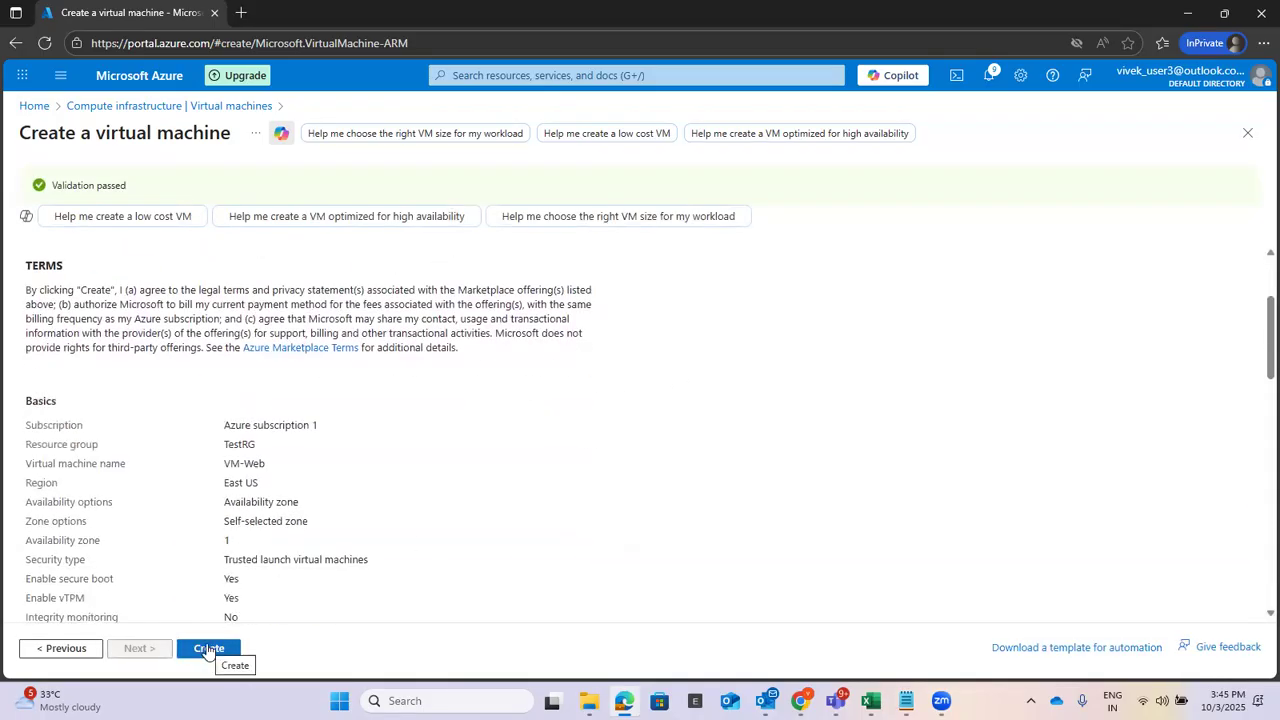
pyautogui.click(208, 649)
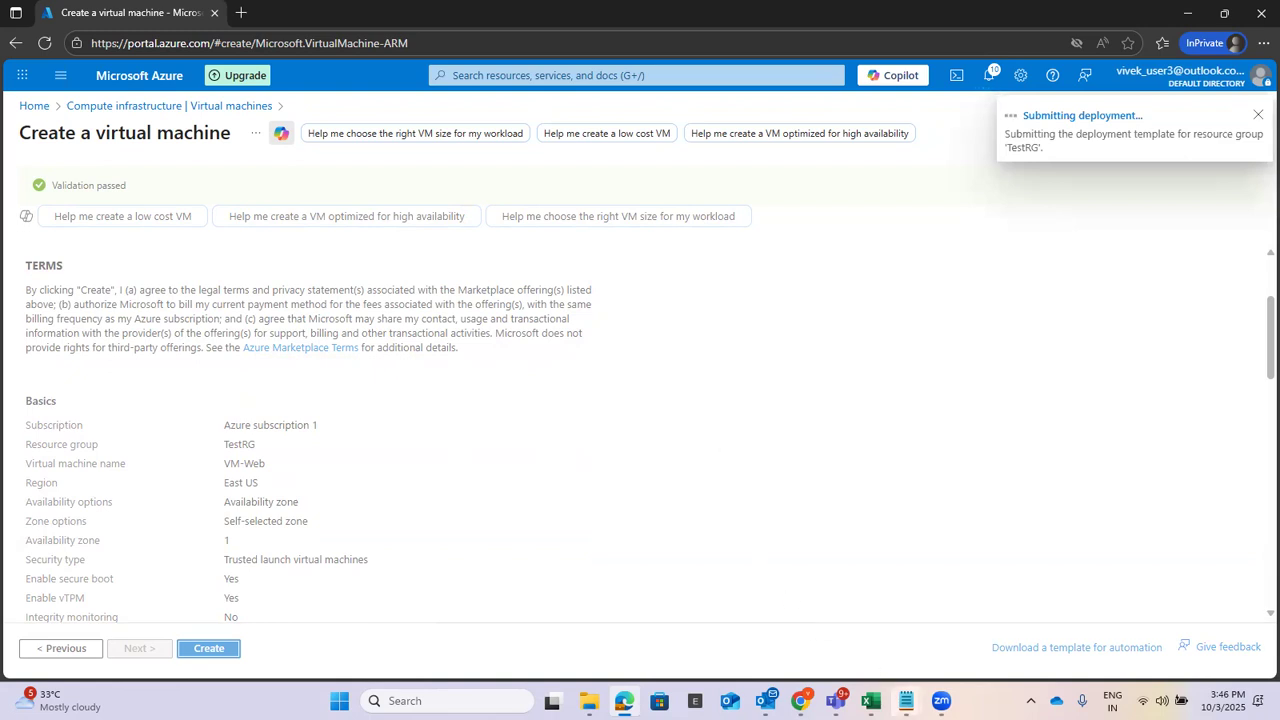
pyautogui.click(906, 700)
pyautogui.click(951, 614)
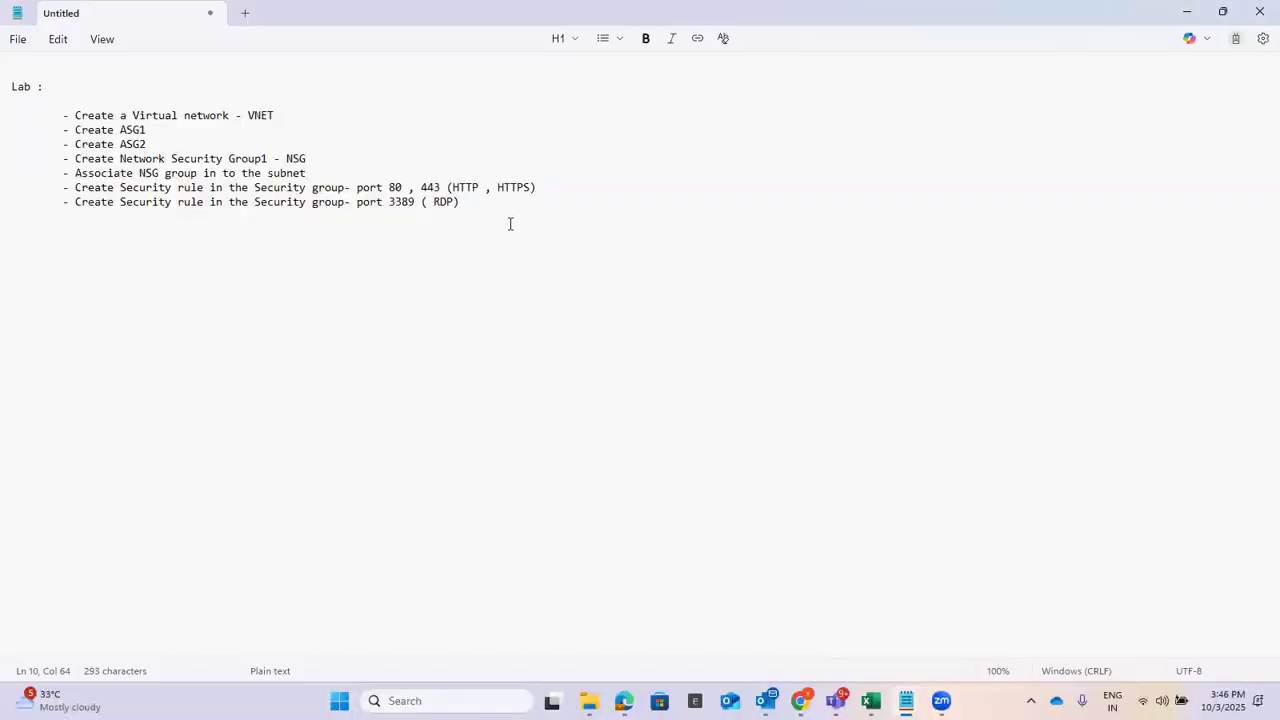
# Append '- Create Virtual machine ( Web , mgmt.)' to the checklist and switch back to Edge.
pyautogui.press('Return')
pyautogui.press('Tab')
pyautogui.write('- Creat')
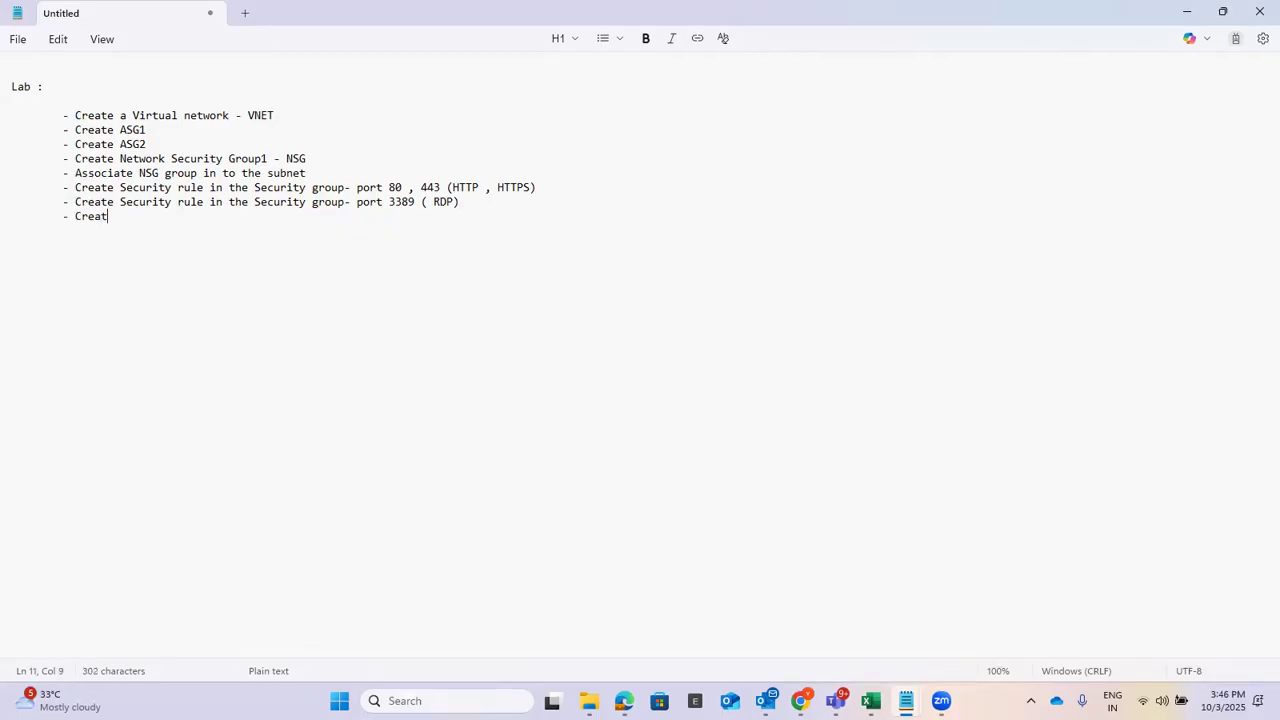
pyautogui.write('e Virtual machine')
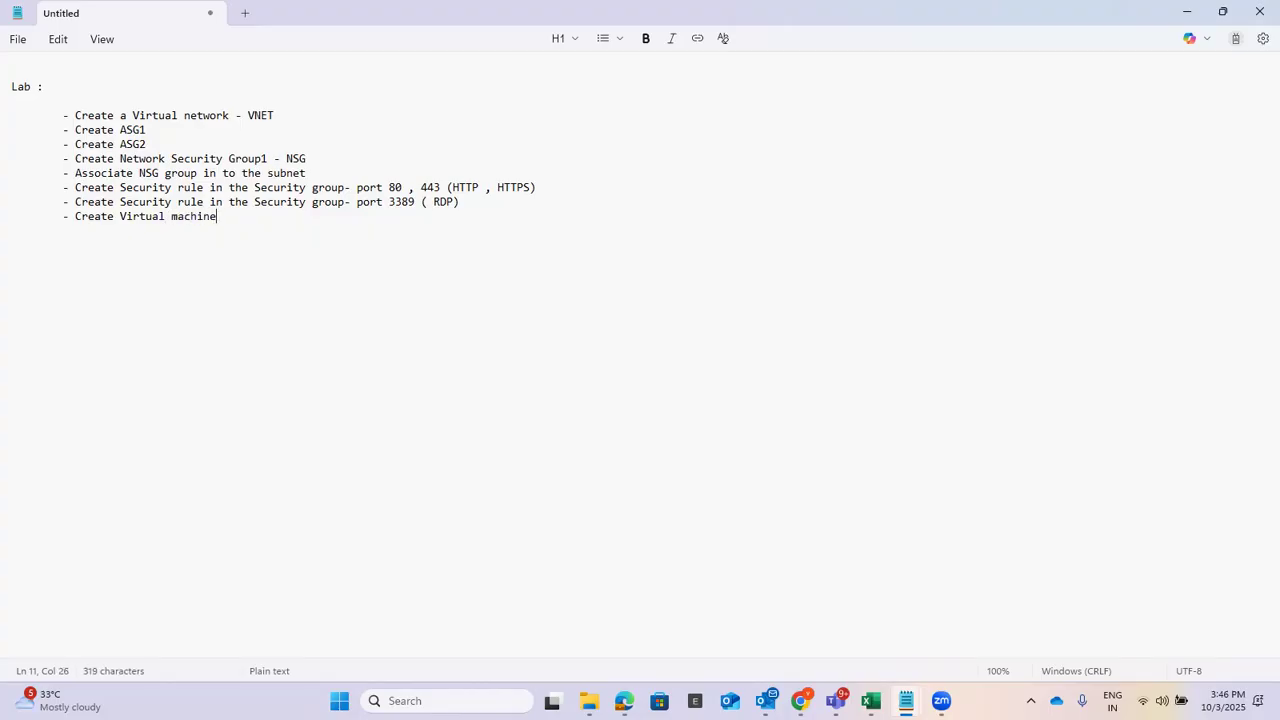
pyautogui.write(' ( Web , mgmt.)')
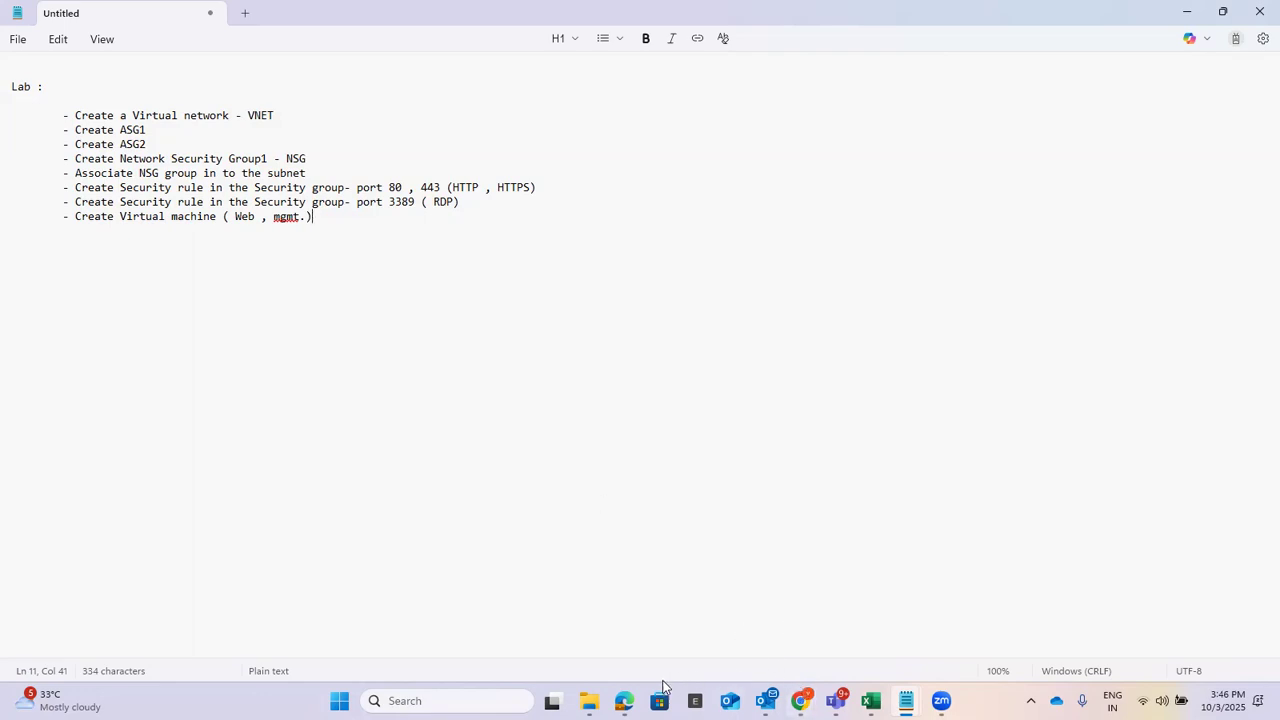
pyautogui.click(624, 700)
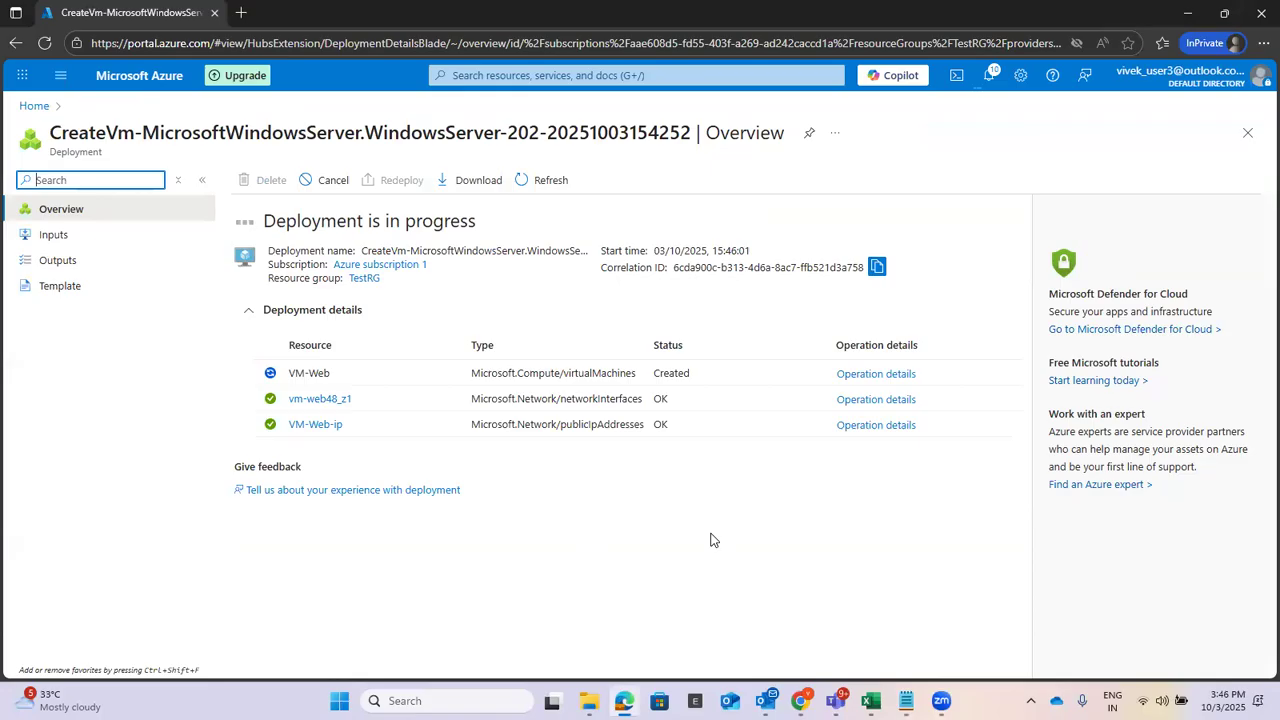